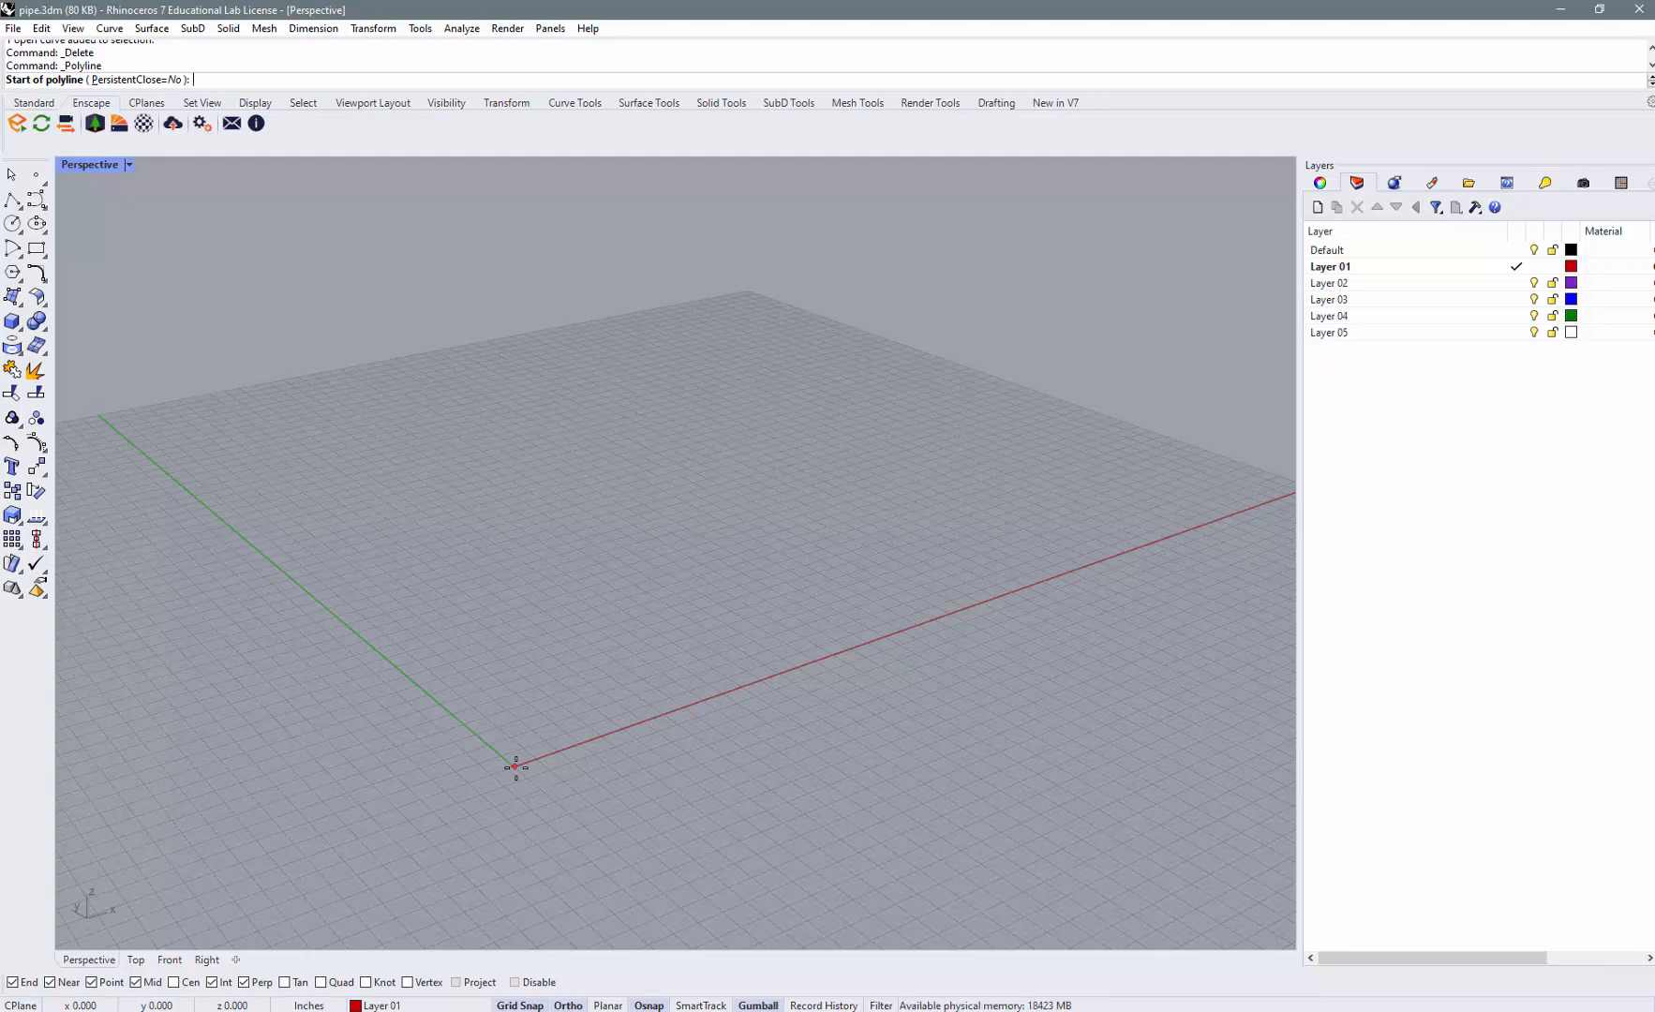
- Start a polyline at the origin: up 24 inches, 6 inches along positive X, 10 inches toward negative Y, and back to x 0.75
{"action": "left_click", "coordinate": [516, 766]}
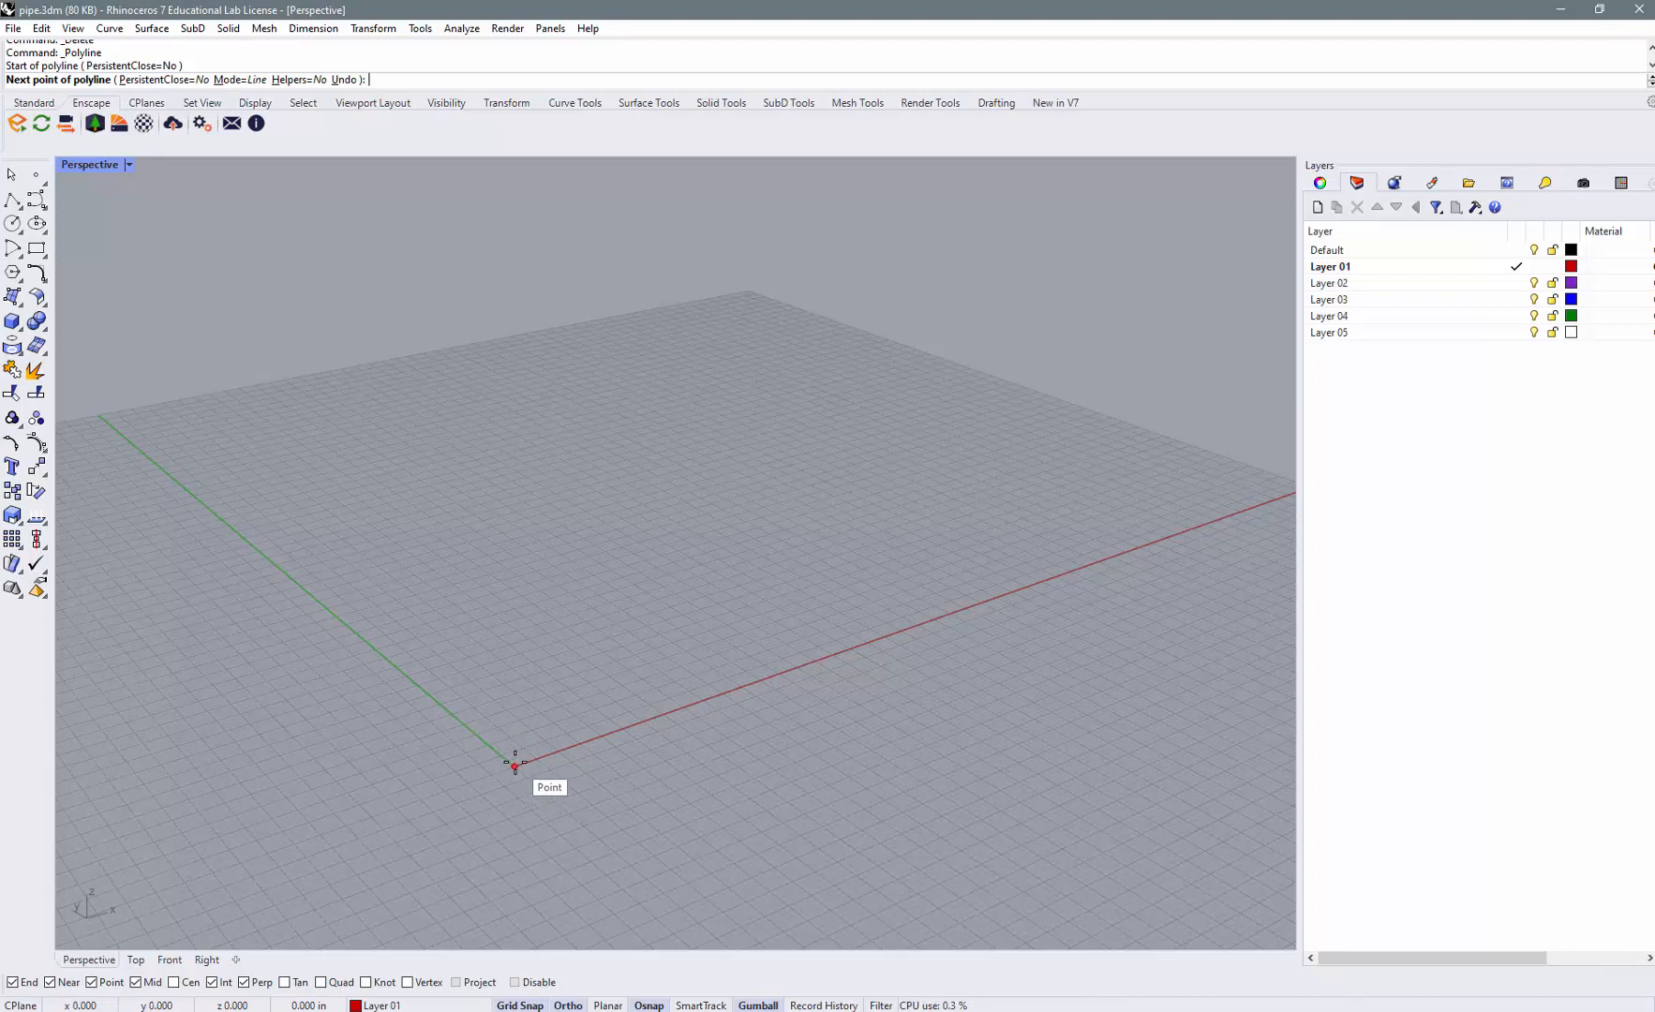
{"action": "left_click", "coordinate": [515, 765], "text": "ctrl"}
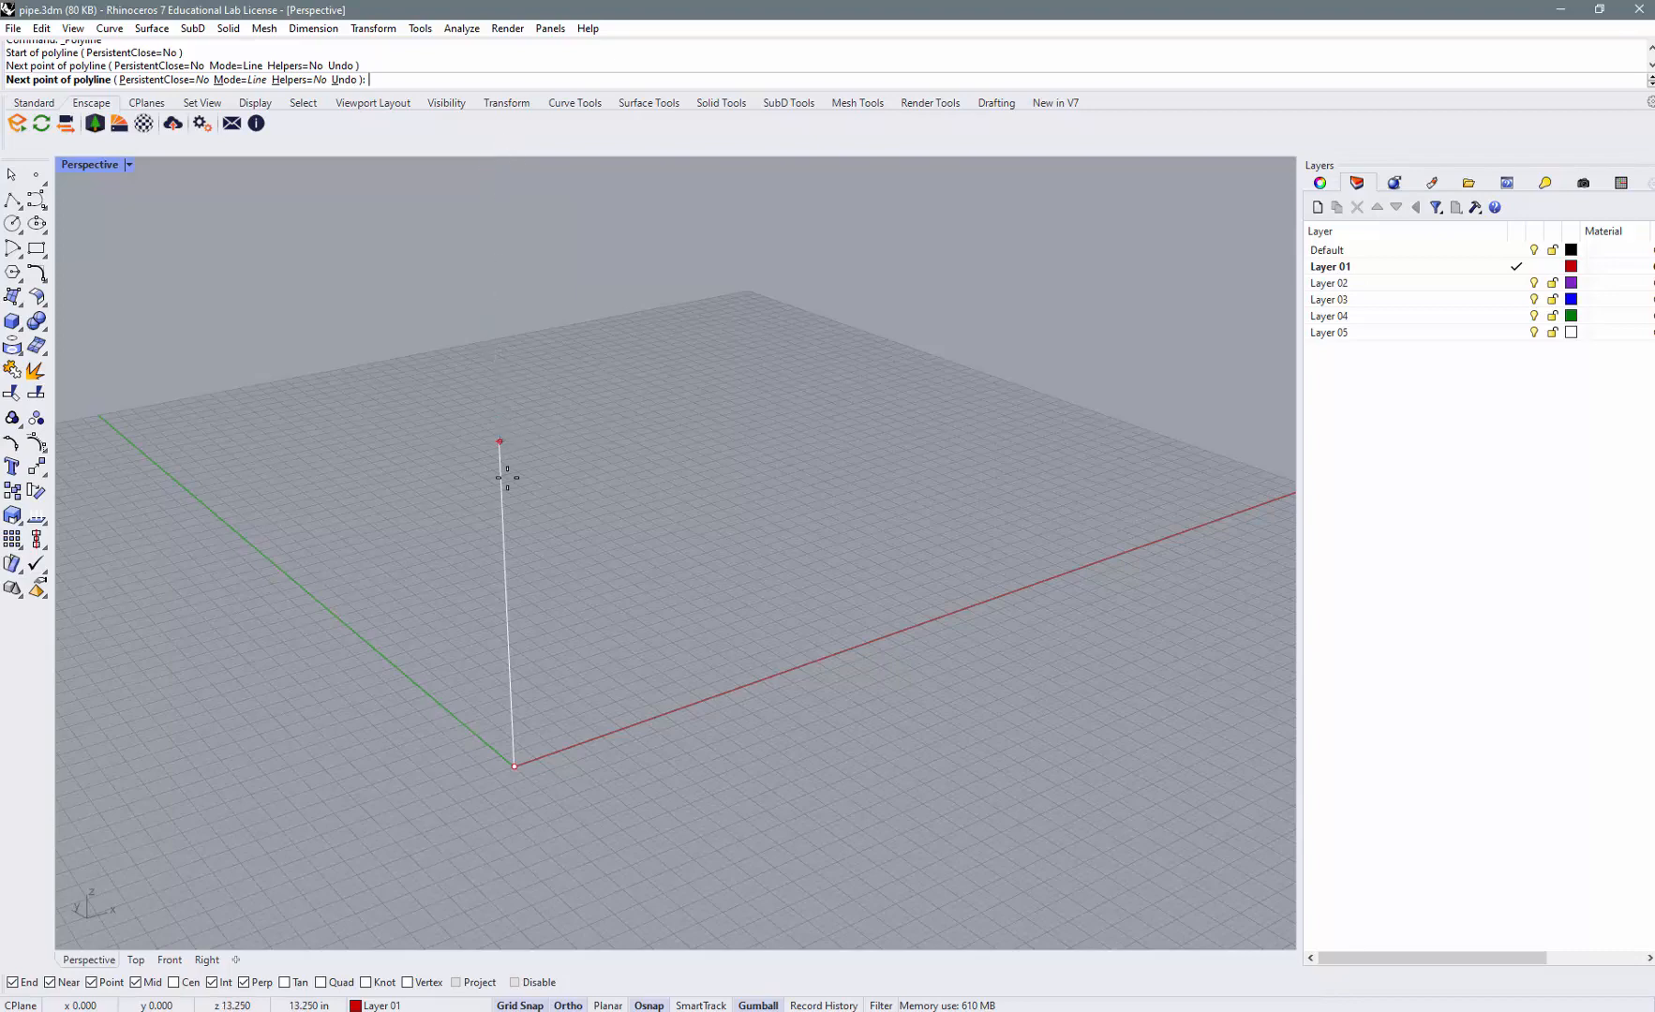
{"action": "scroll", "coordinate": [504, 459], "scroll_direction": "down", "scroll_amount": 3}
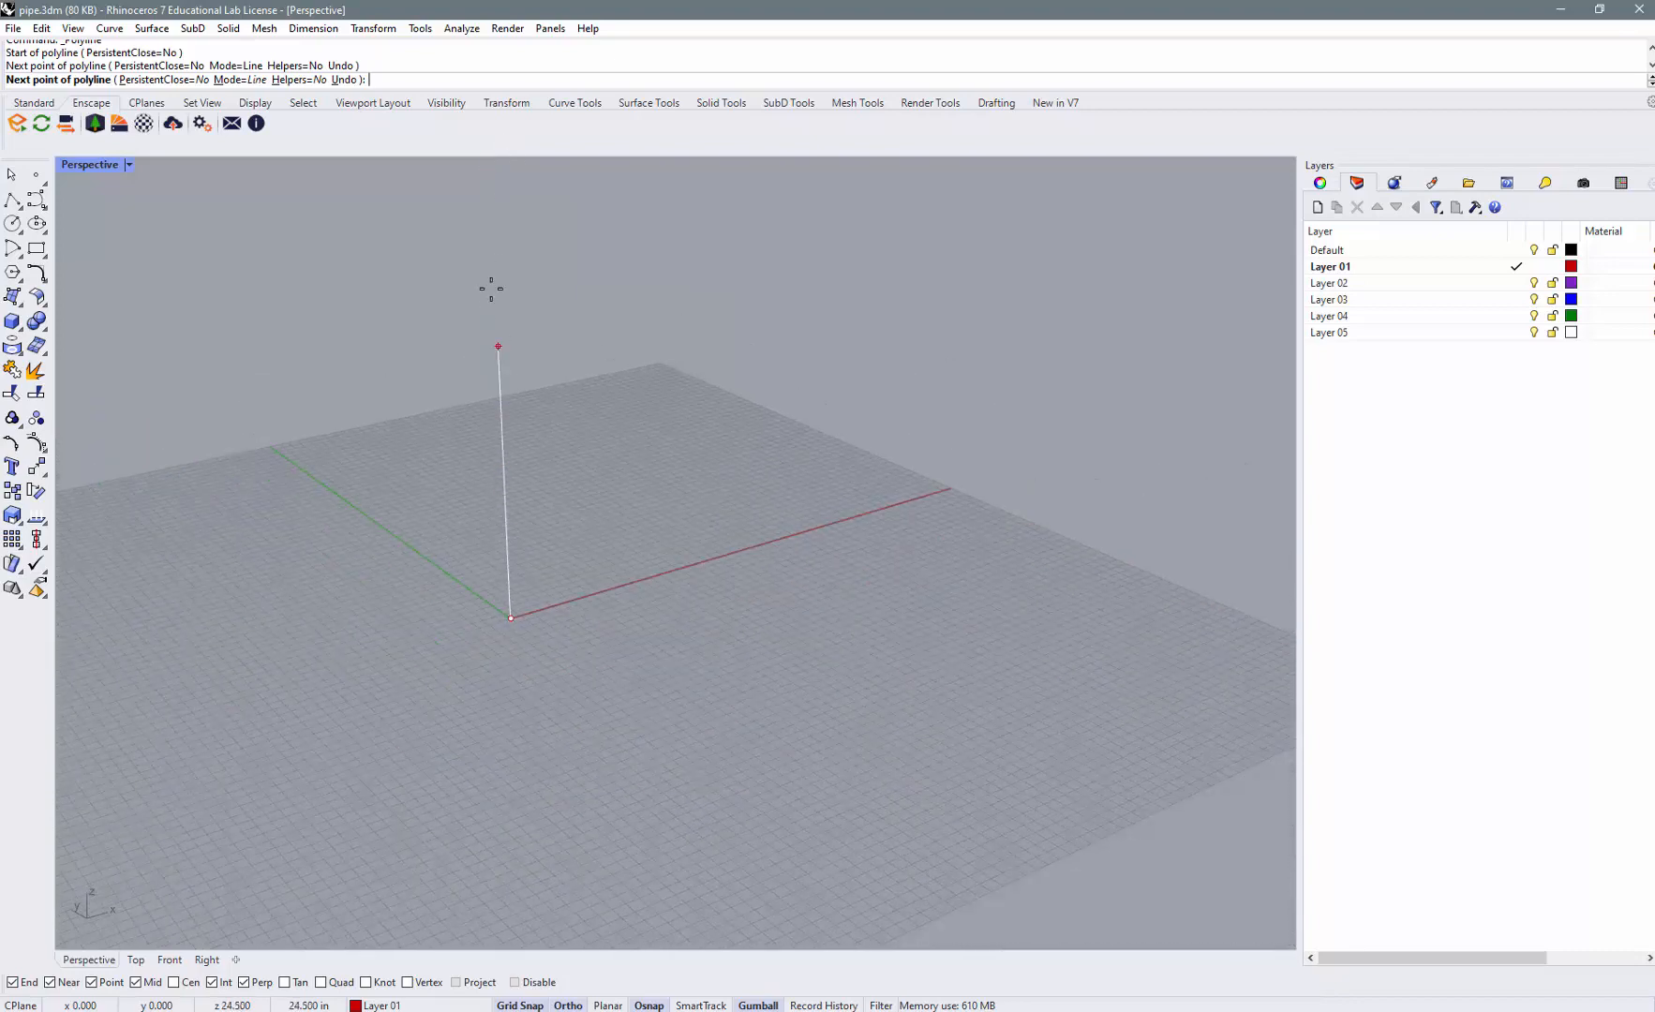
{"action": "left_click", "coordinate": [497, 336]}
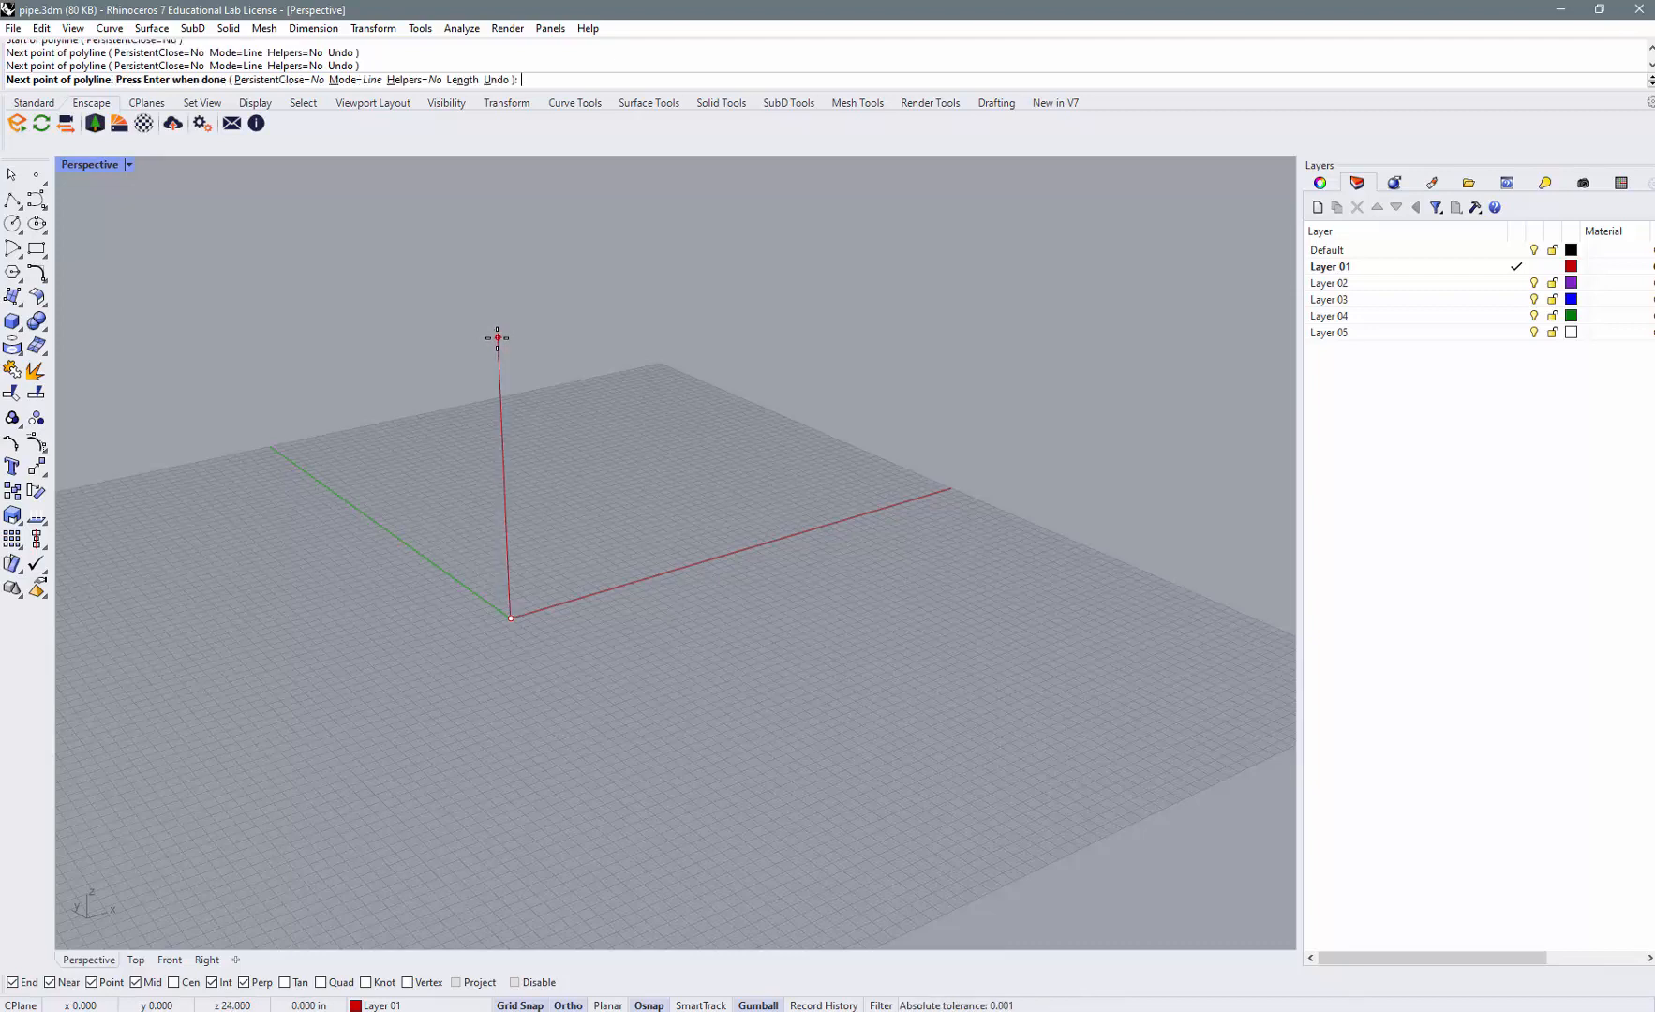
{"action": "left_click", "coordinate": [562, 324]}
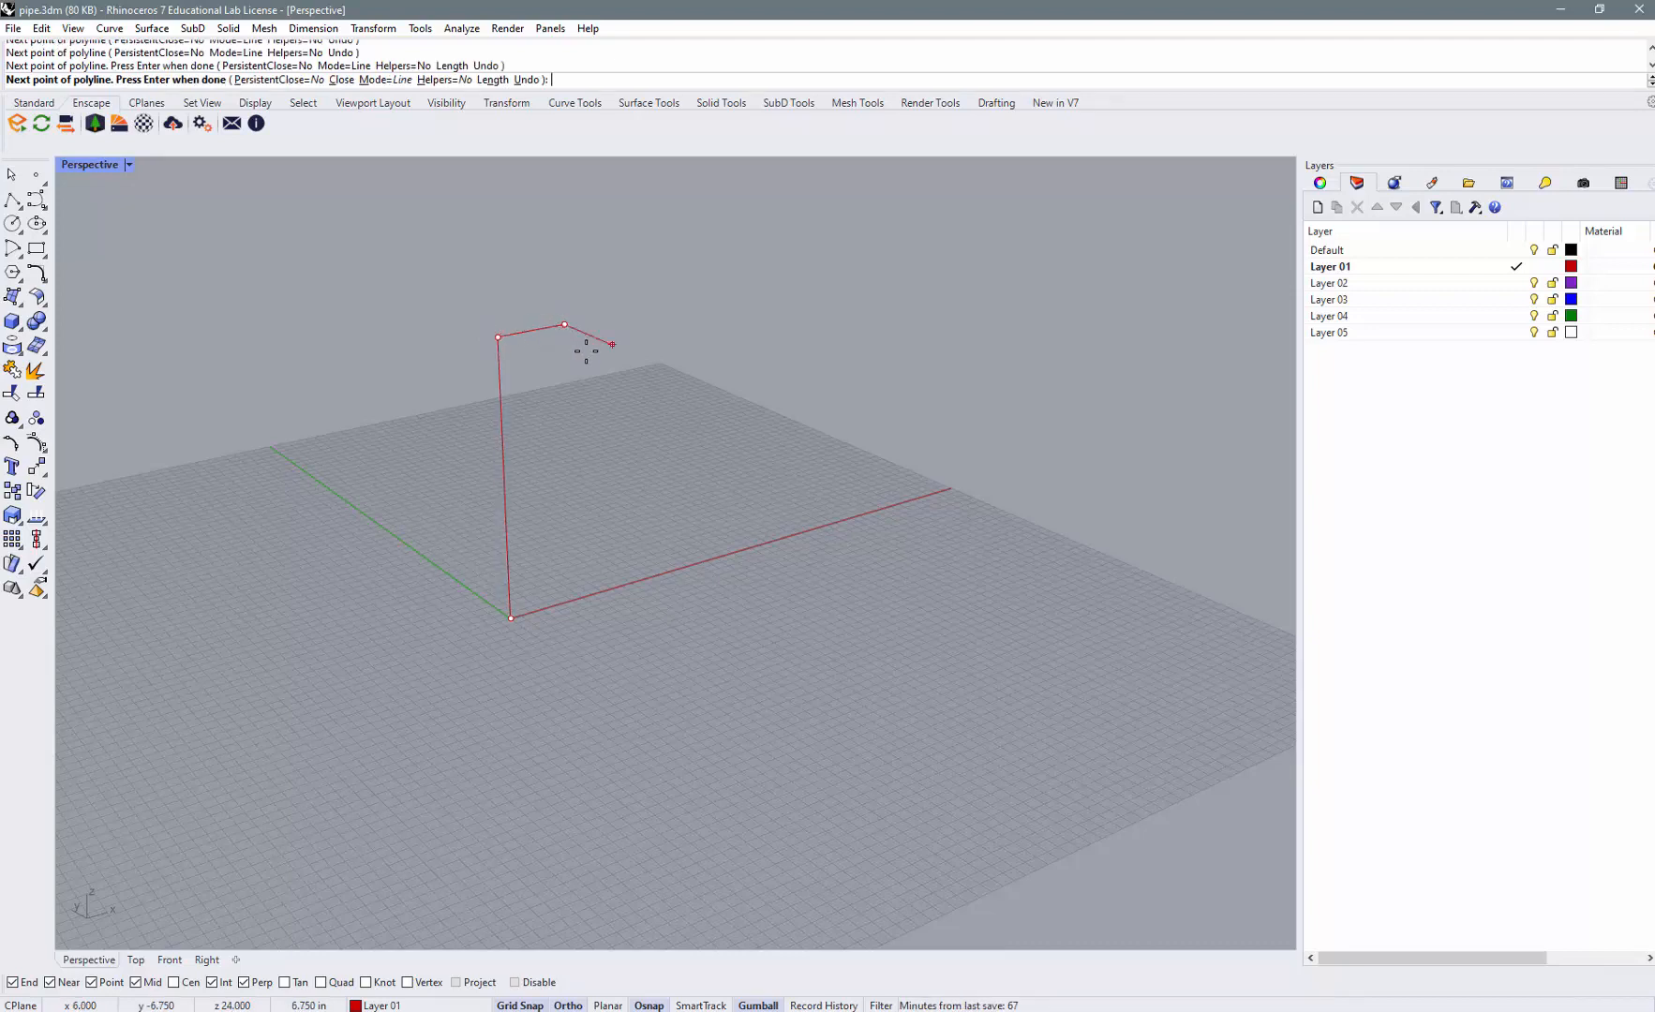
{"action": "left_click", "coordinate": [636, 355]}
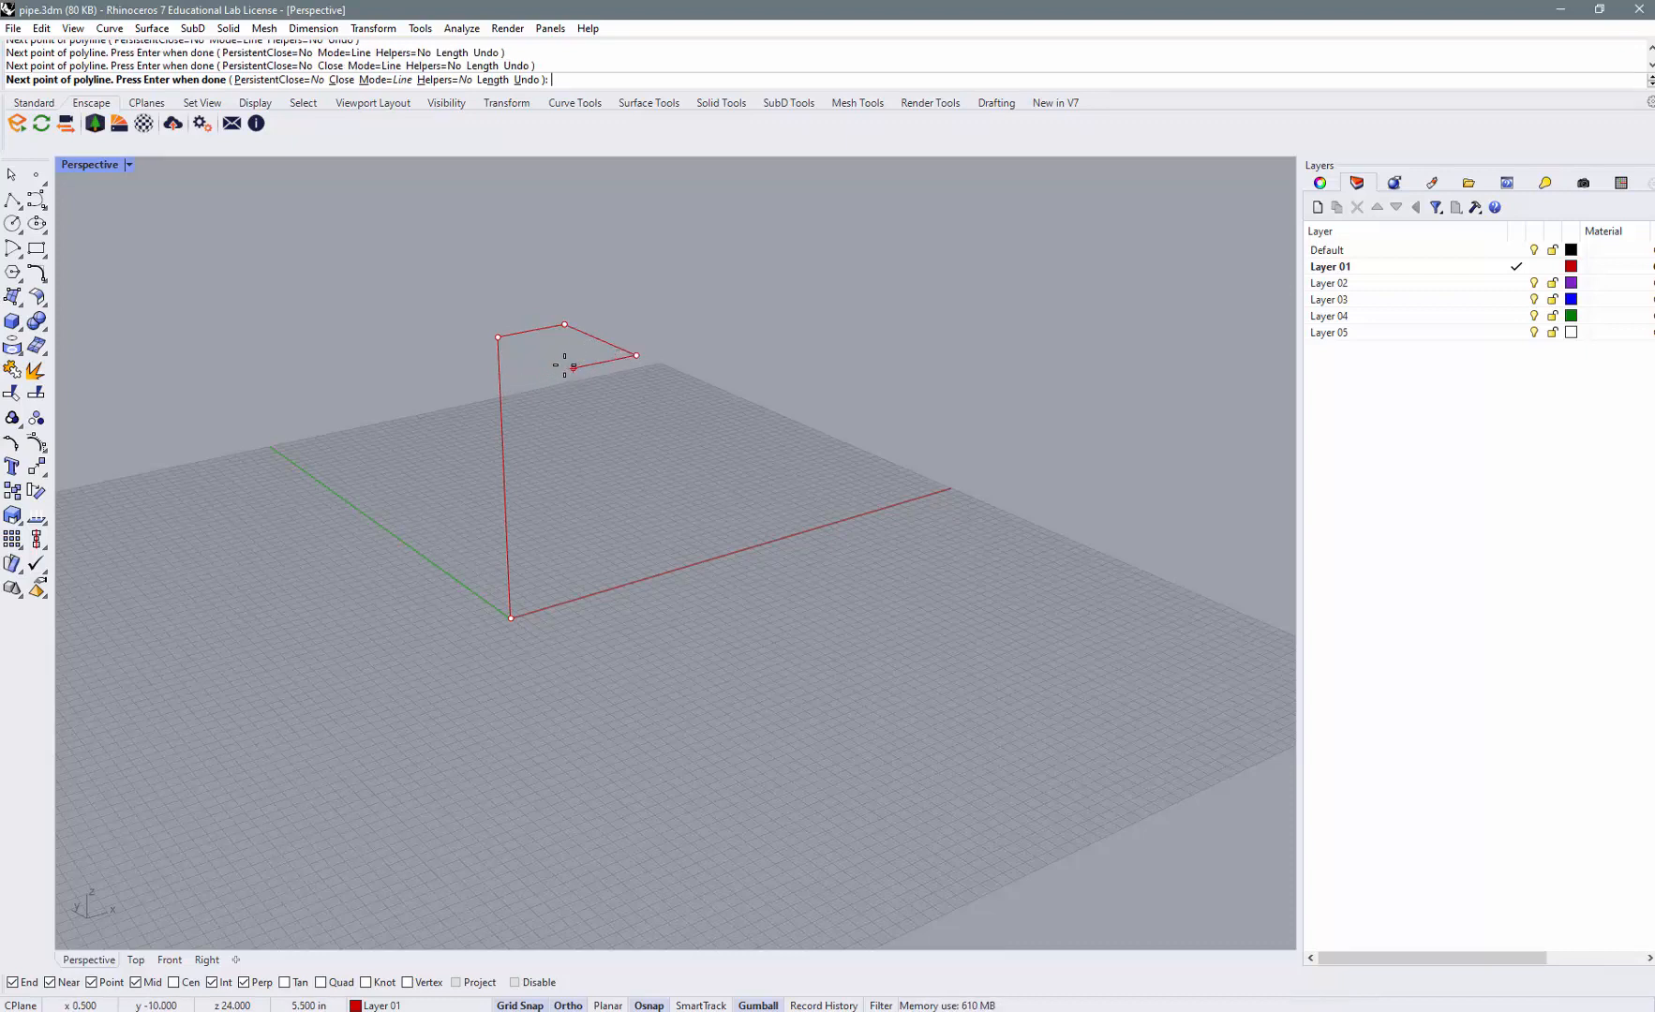
{"action": "left_click", "coordinate": [576, 368]}
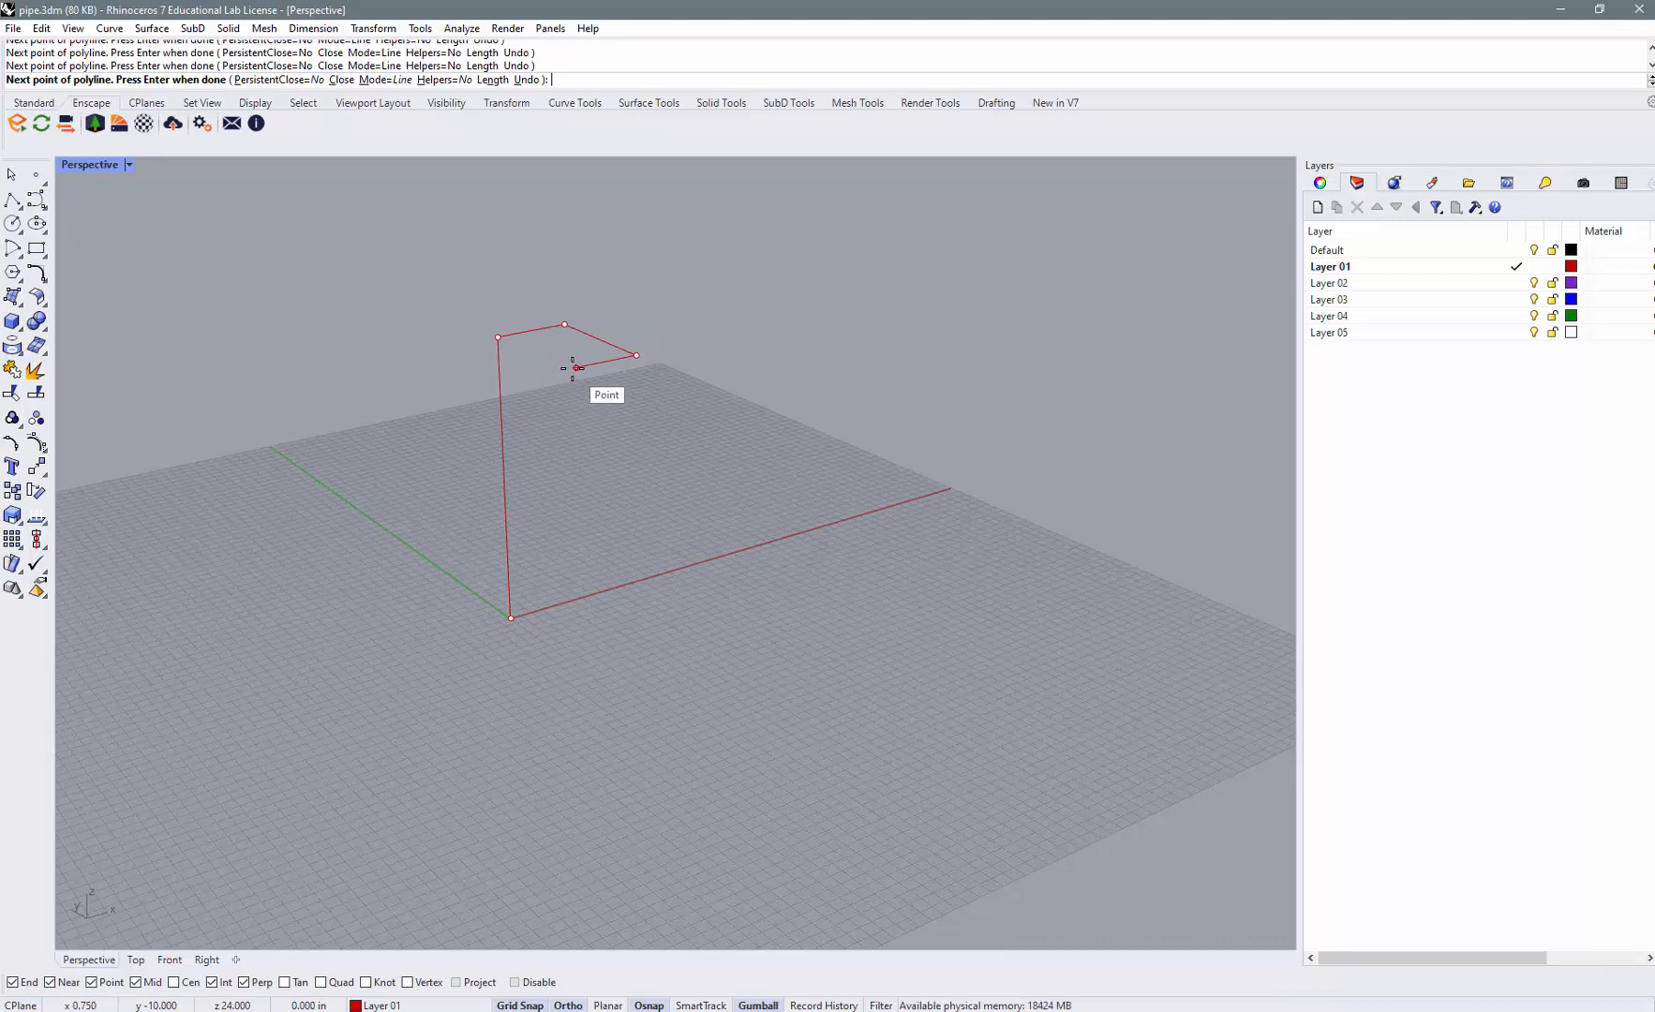
- Continue the polyline down to z 12, across to y -1.75, over to x 7.25, down to z 6, back to x 4.25, and up to finish
{"action": "left_click", "coordinate": [580, 521]}
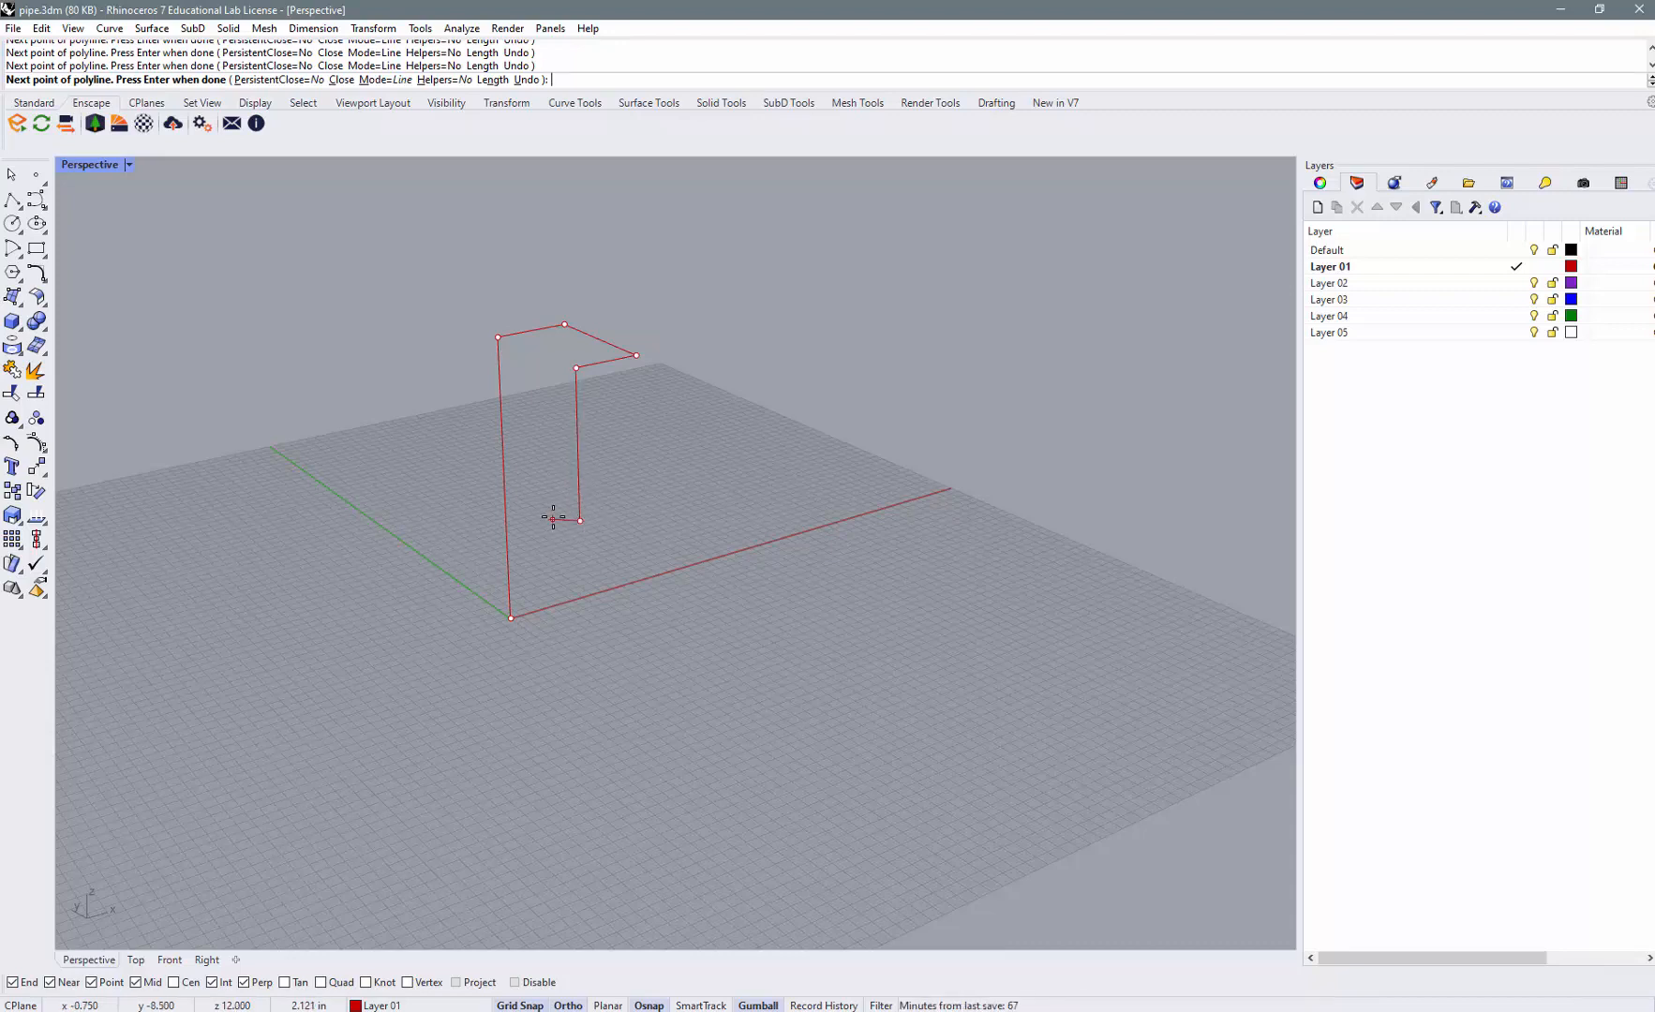
{"action": "left_click", "coordinate": [524, 487]}
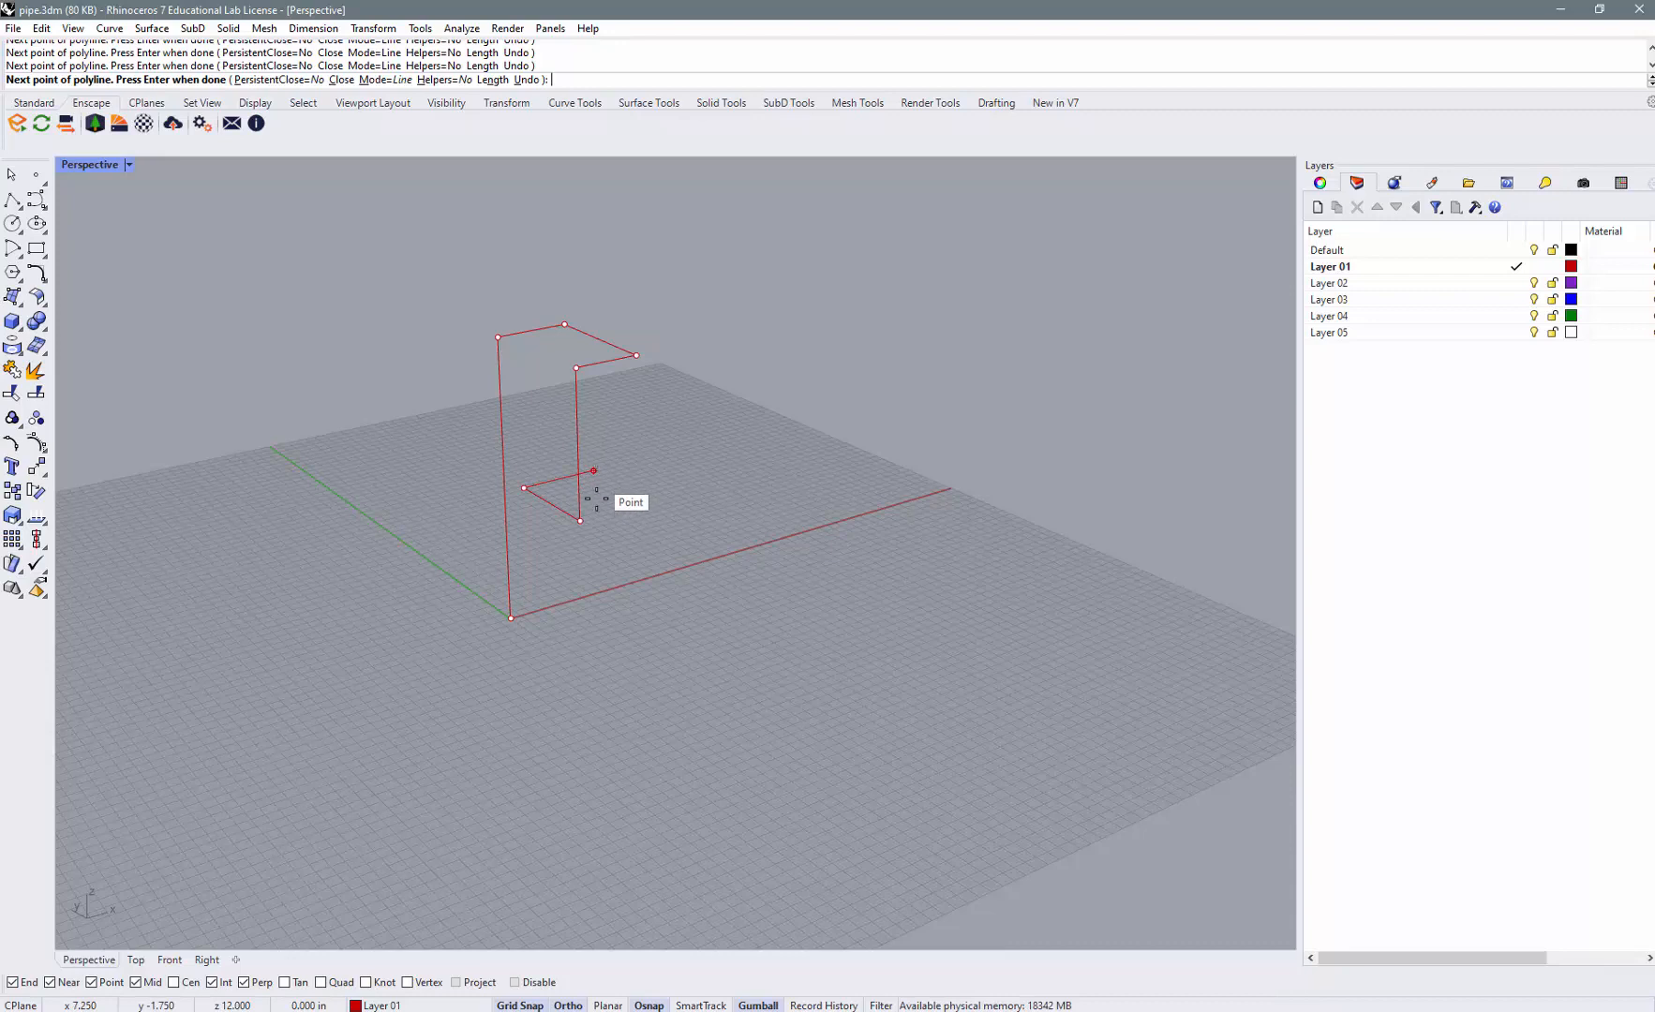
{"action": "left_click", "coordinate": [596, 498]}
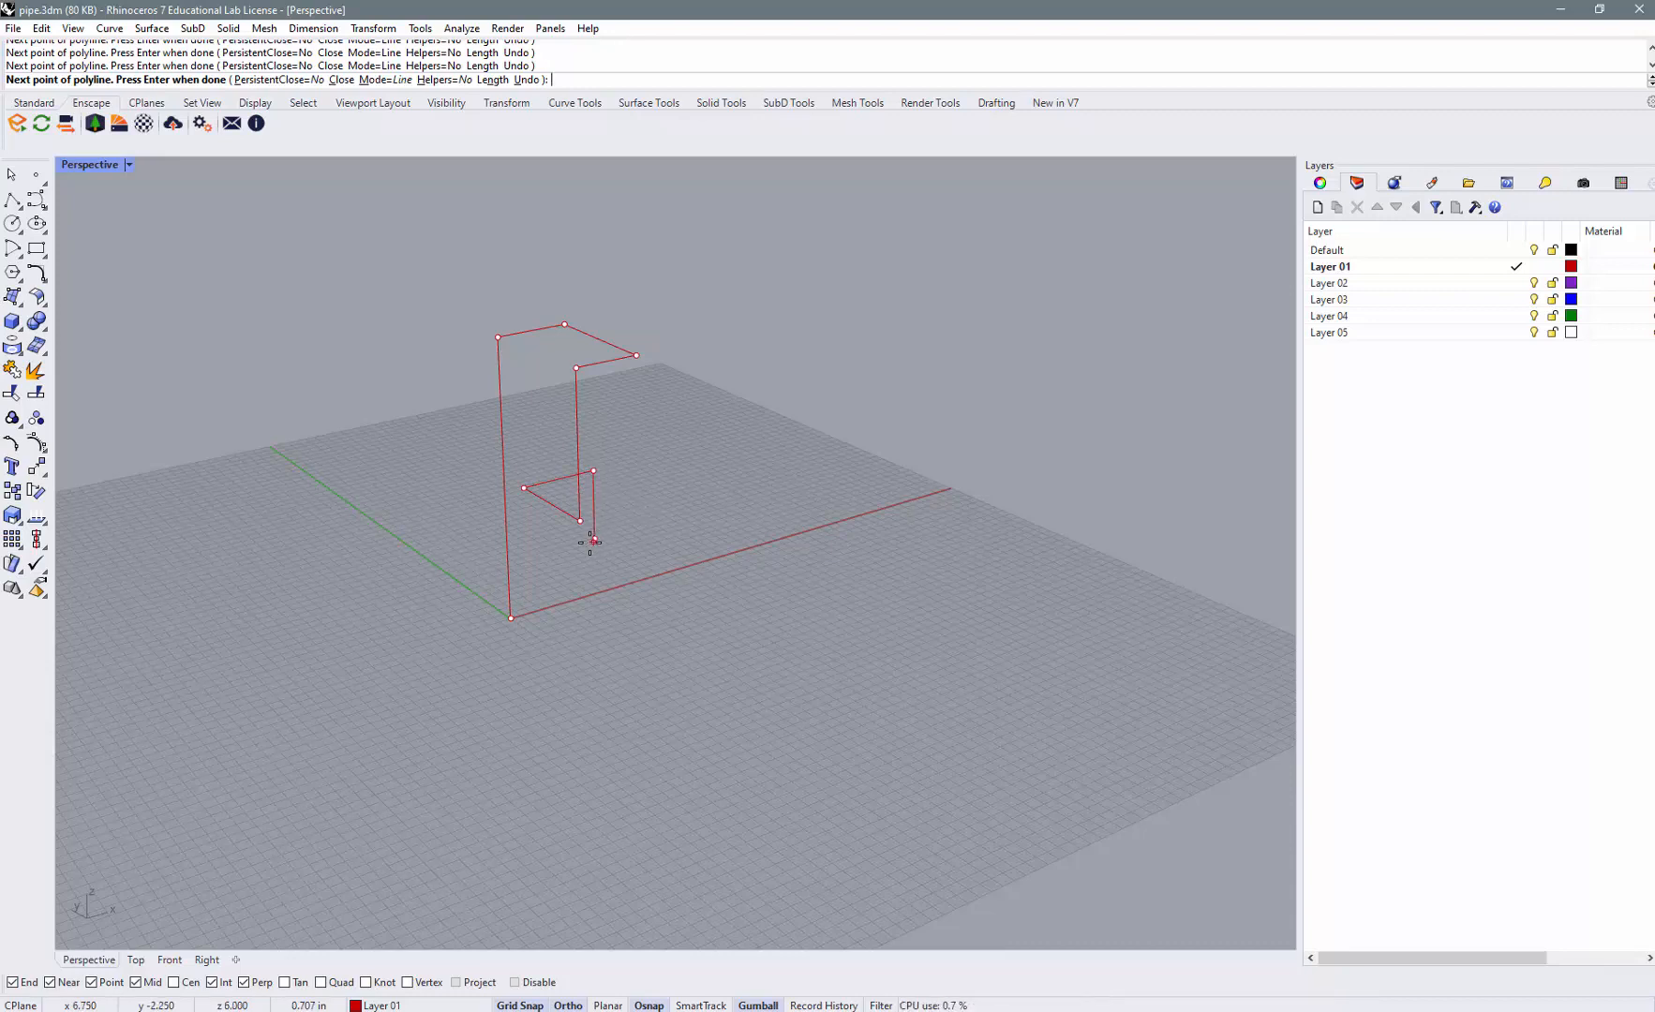
{"action": "left_click", "coordinate": [595, 538]}
{"action": "left_click", "coordinate": [564, 546]}
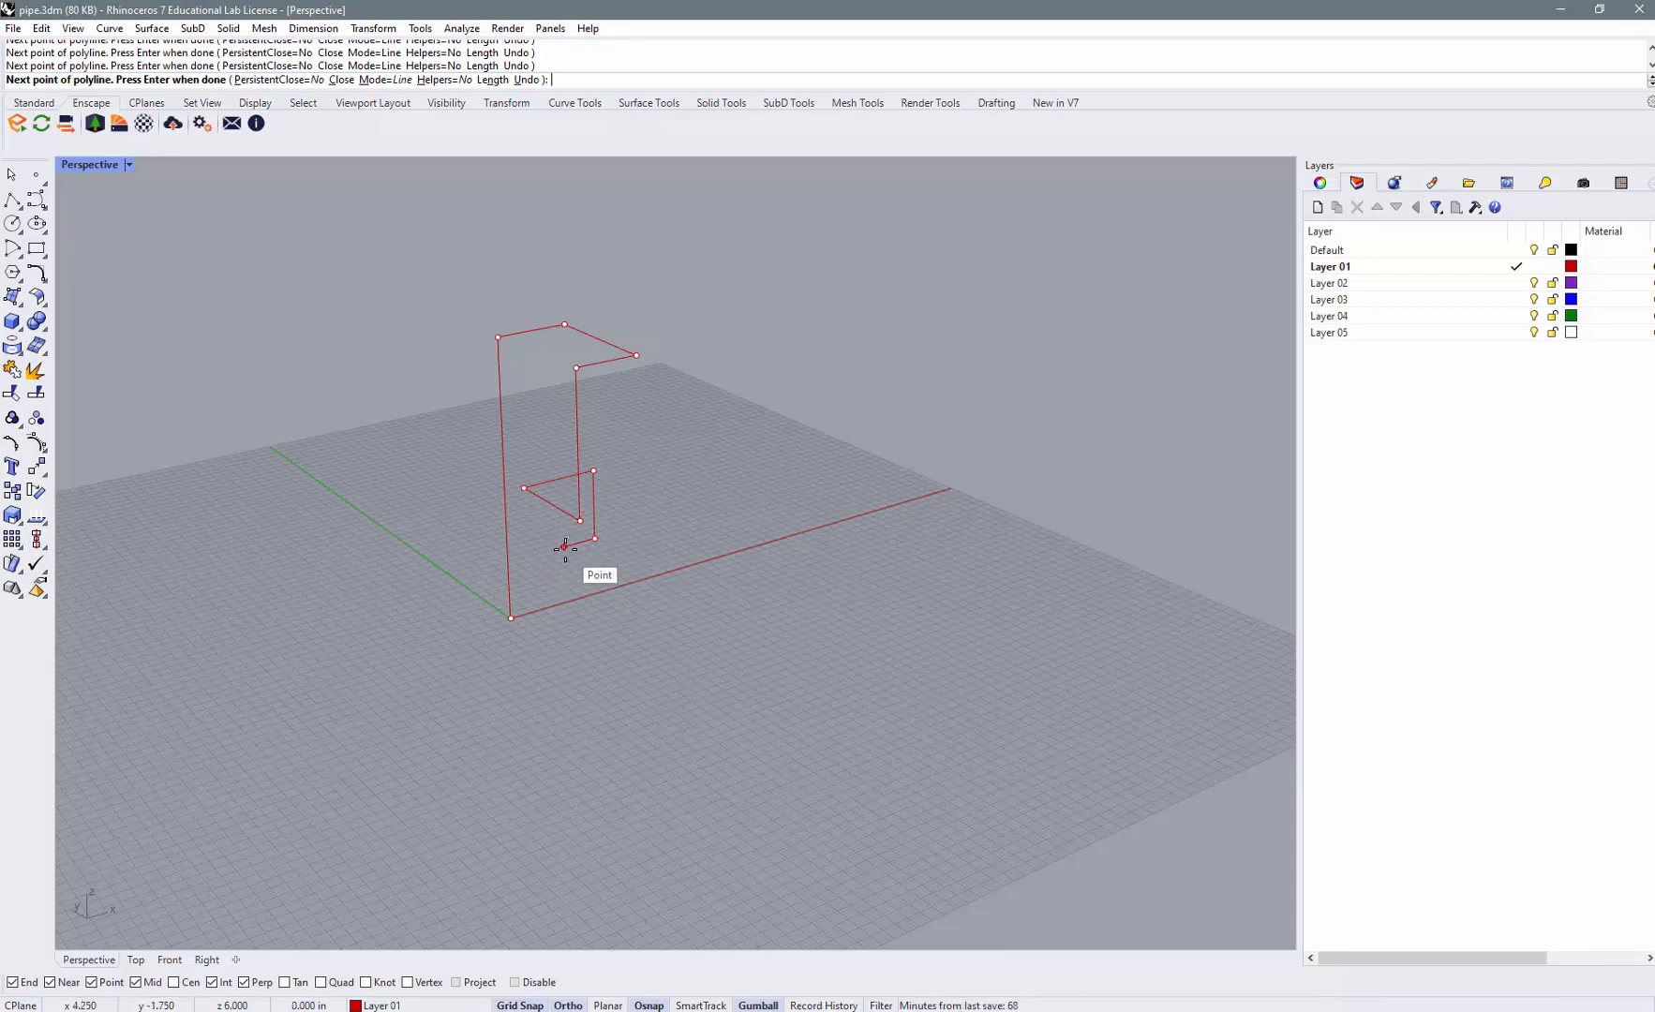
{"action": "left_click", "coordinate": [560, 434]}
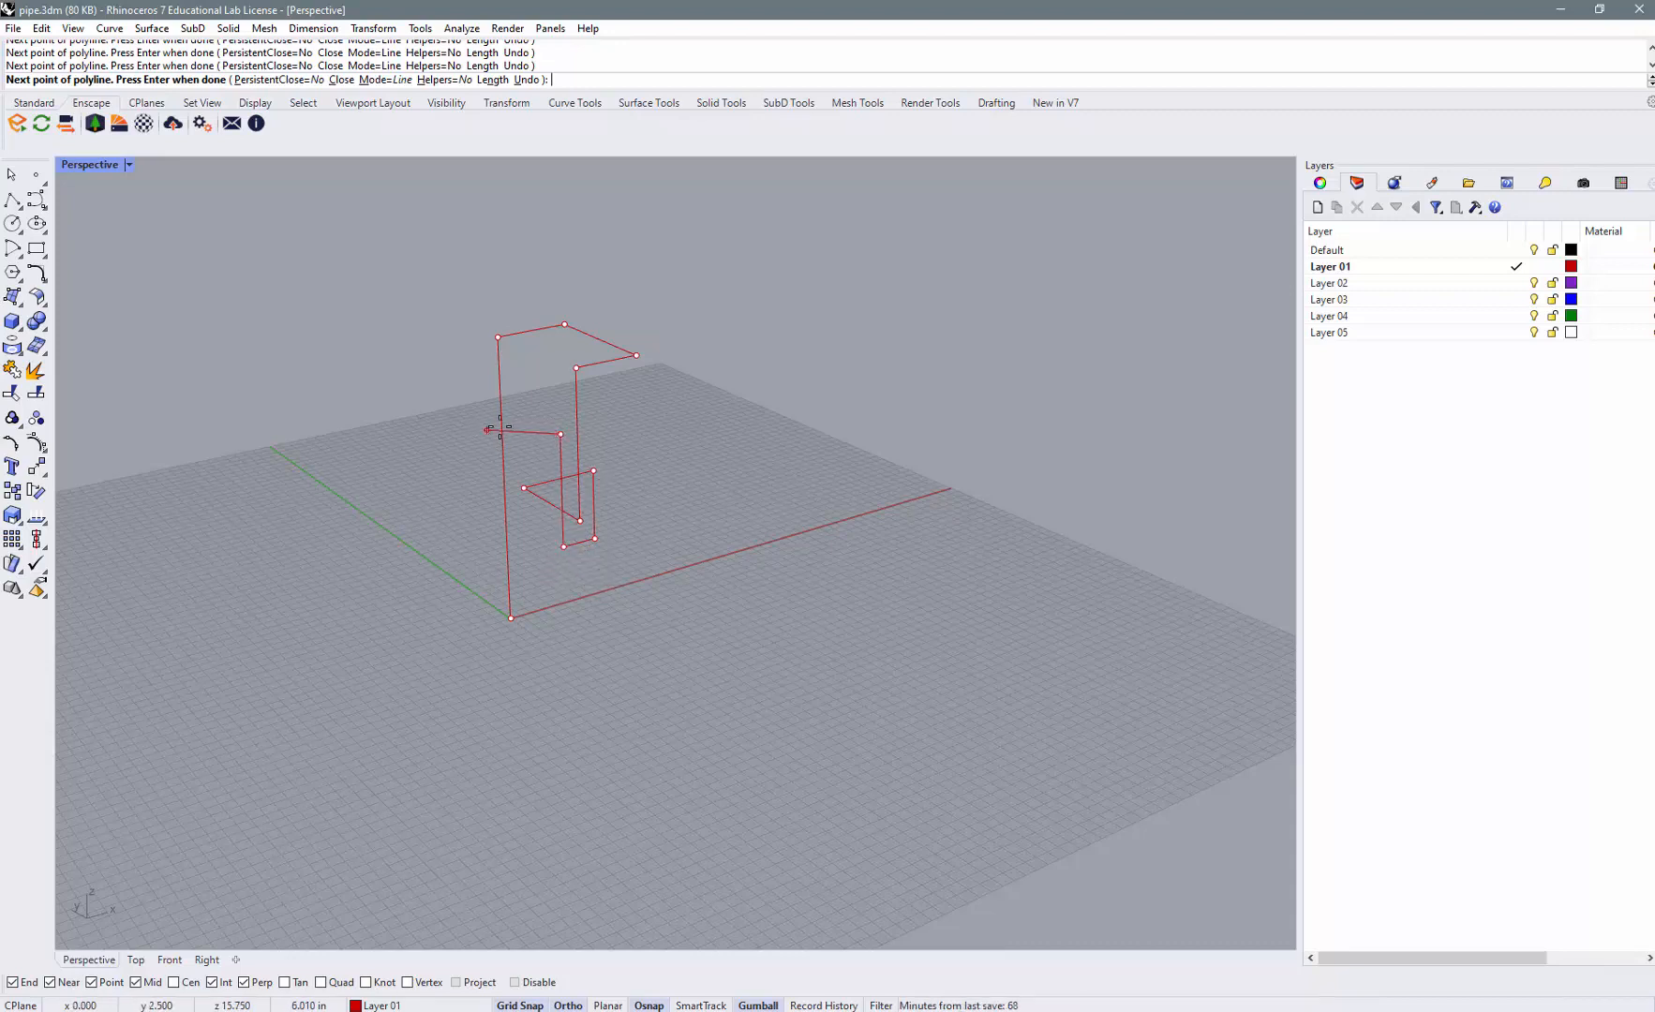
{"action": "key", "text": "Return"}
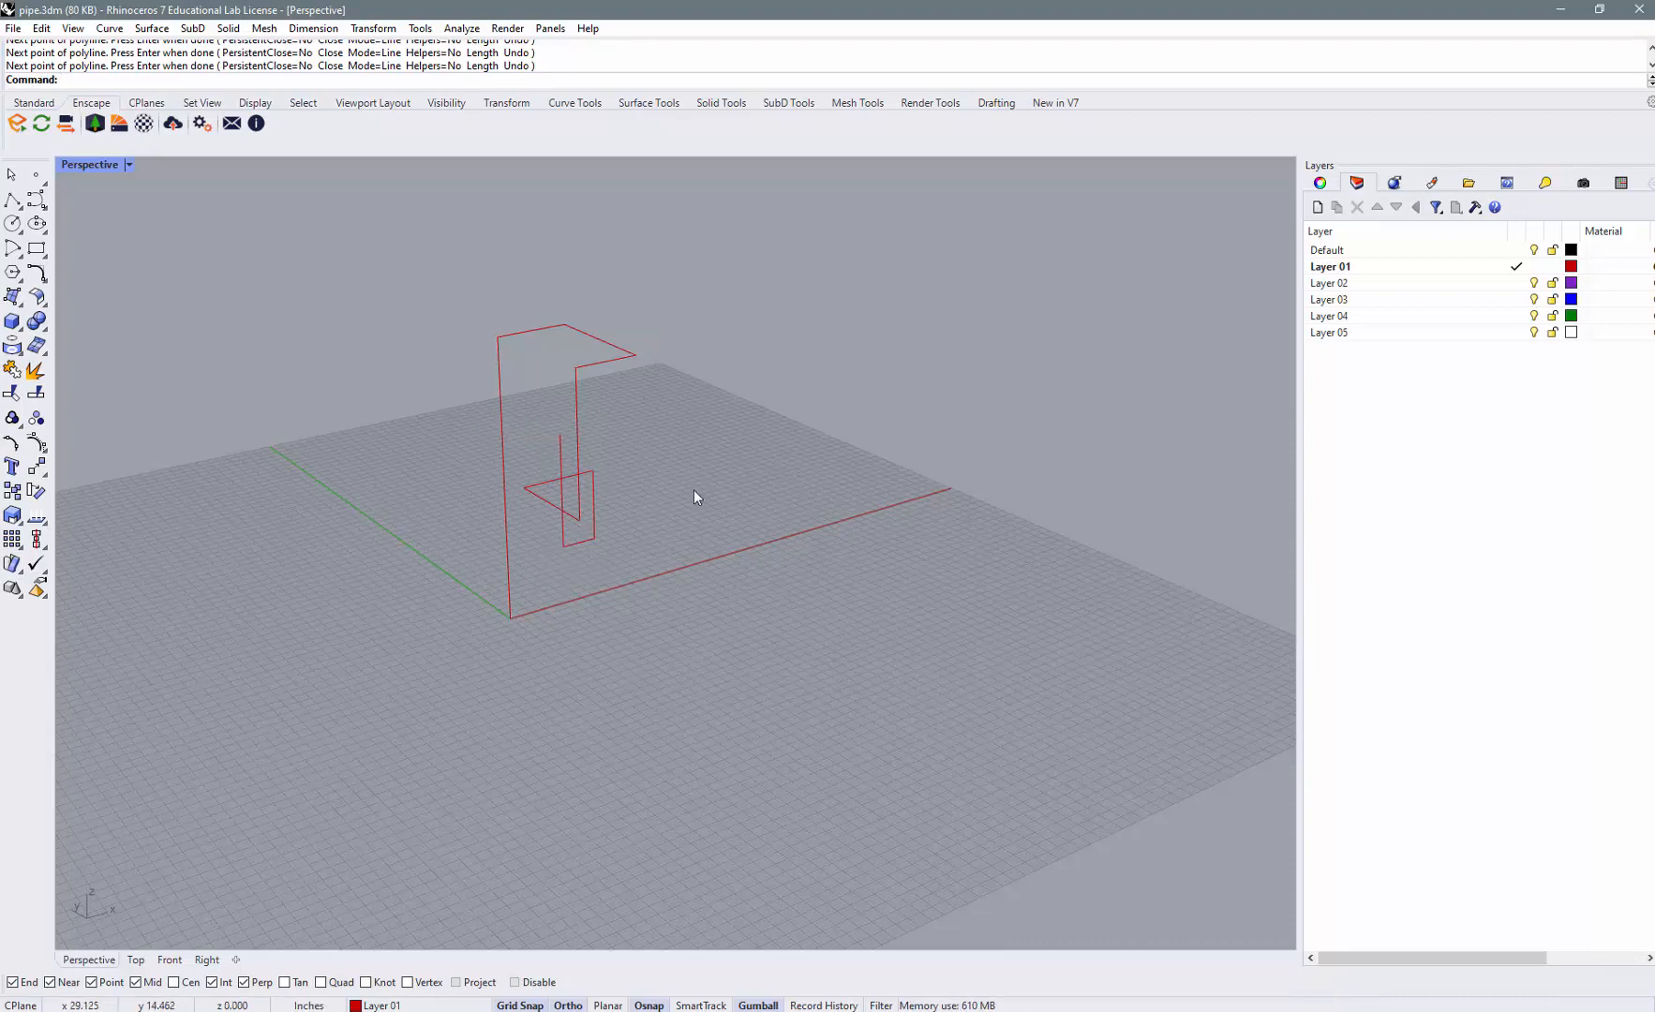
- Fillet the polyline's corner where the tall vertical segment from the origin meets the first top segment, using radius 0.25
{"action": "right_click_drag", "start_coordinate": [695, 491], "coordinate": [646, 529]}
{"action": "type", "text": "Fillet"}
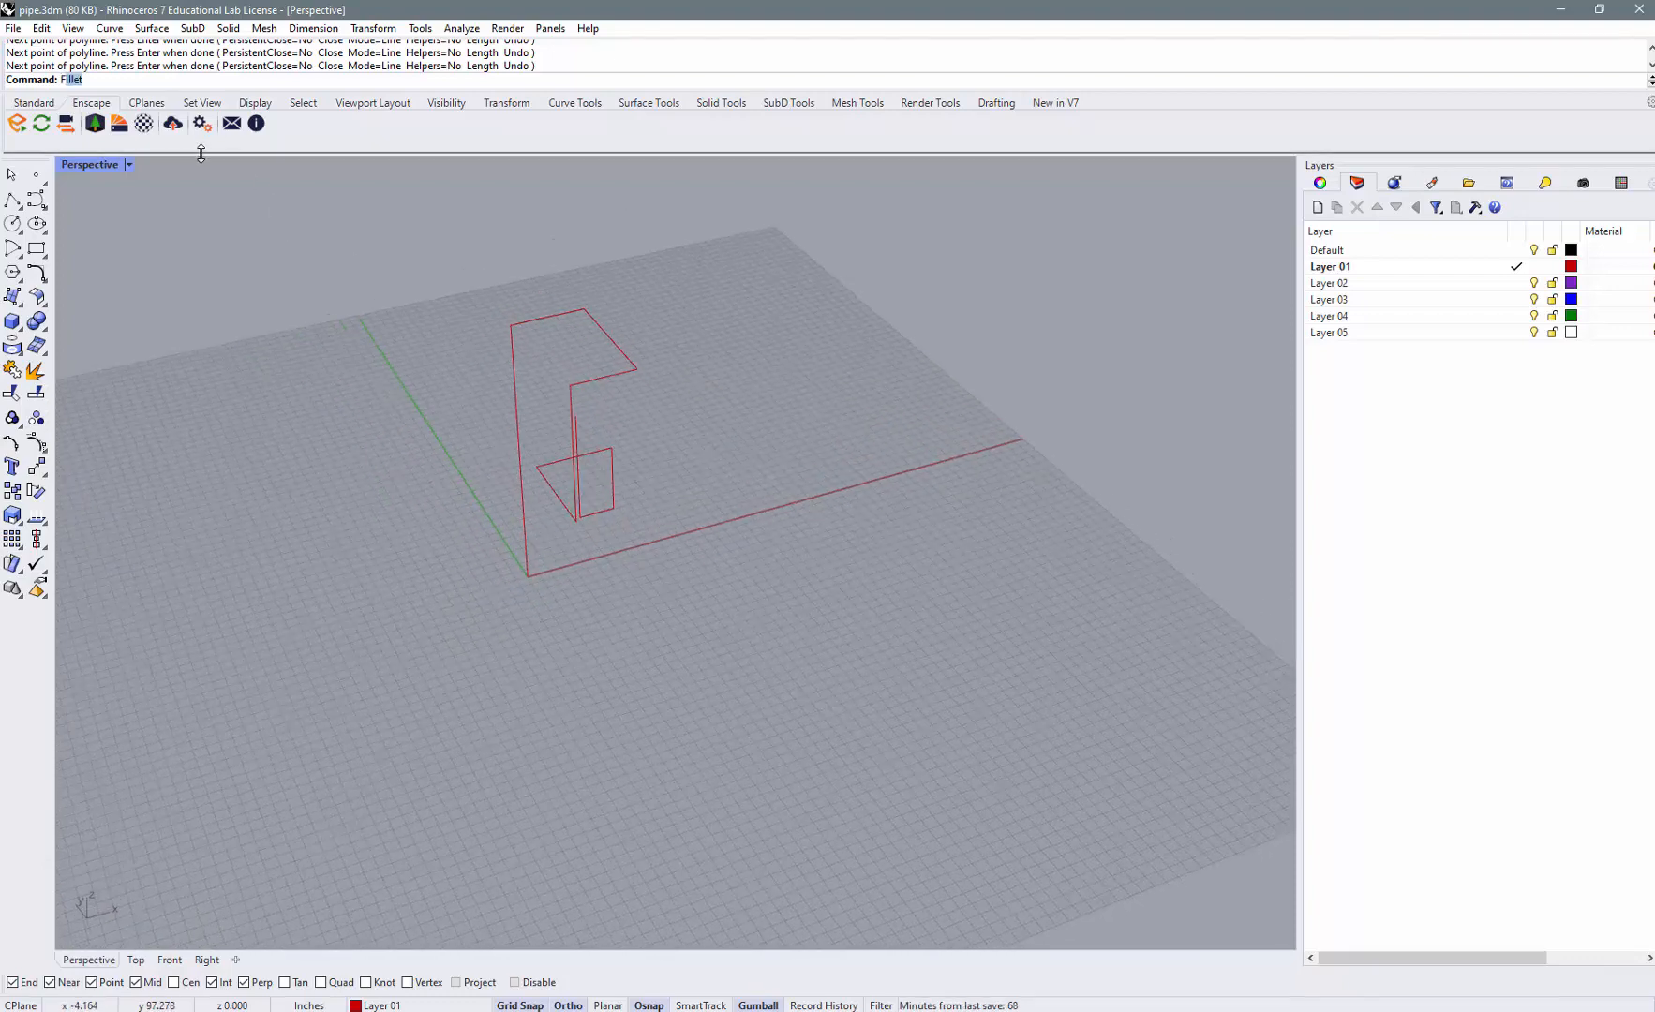
{"action": "key", "text": "Return"}
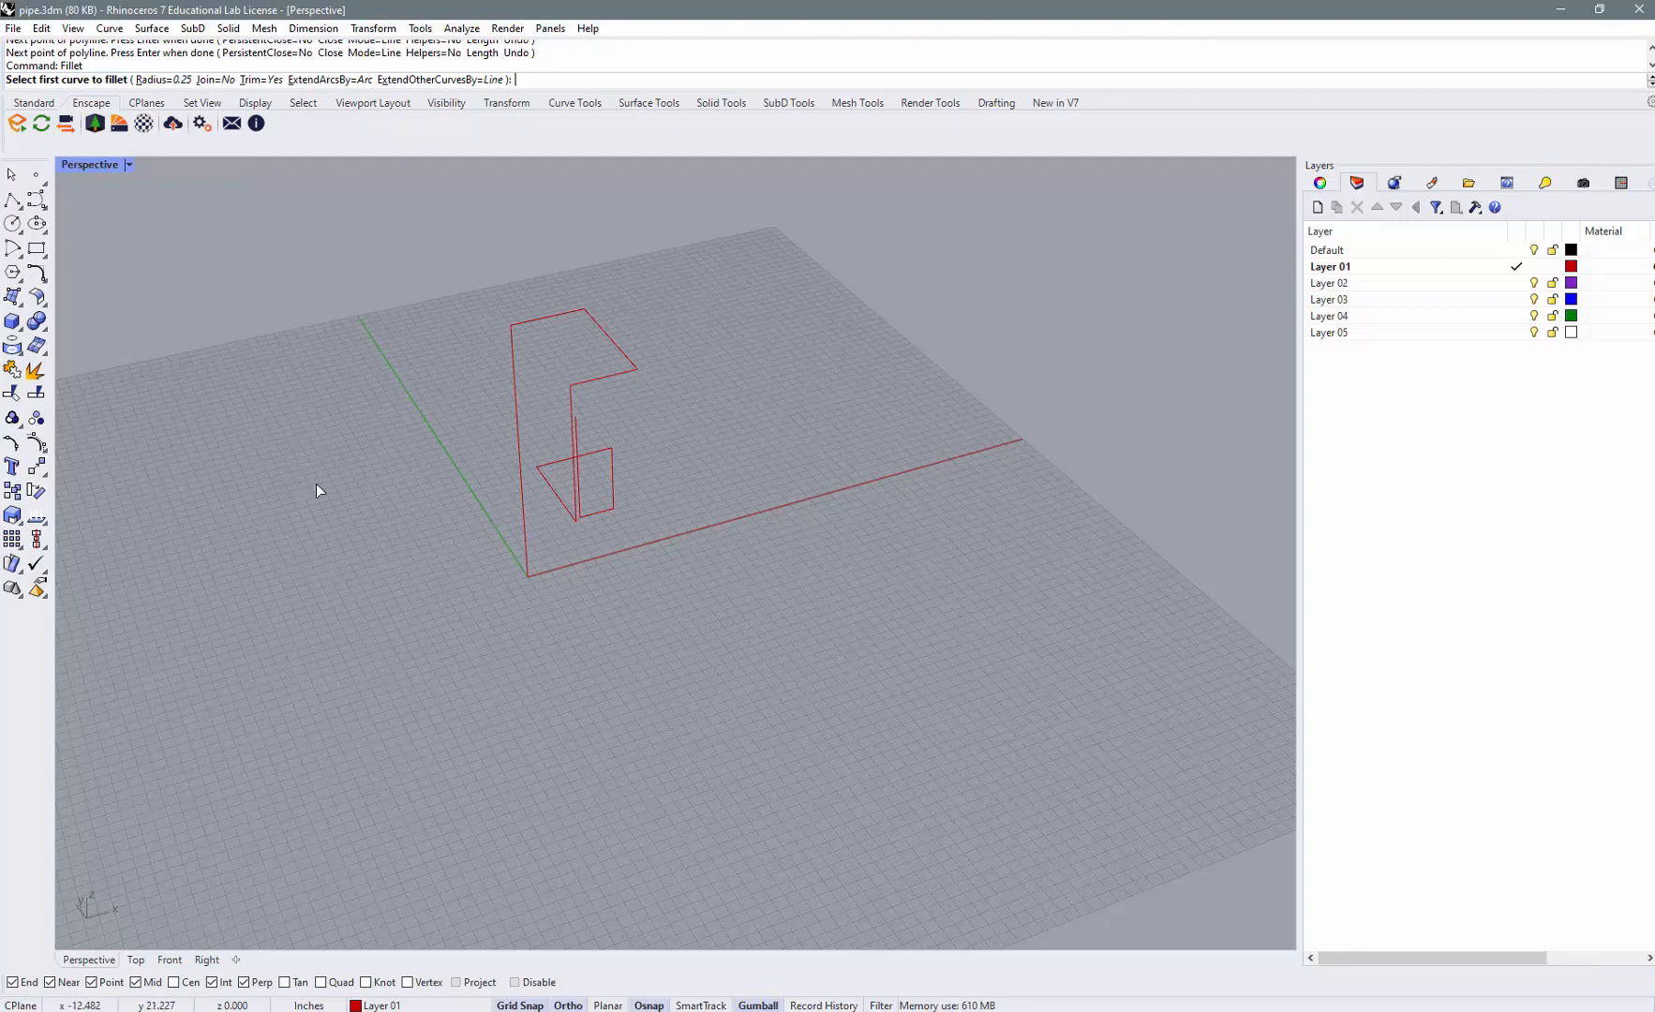
{"action": "right_click_drag", "start_coordinate": [315, 484], "coordinate": [355, 485]}
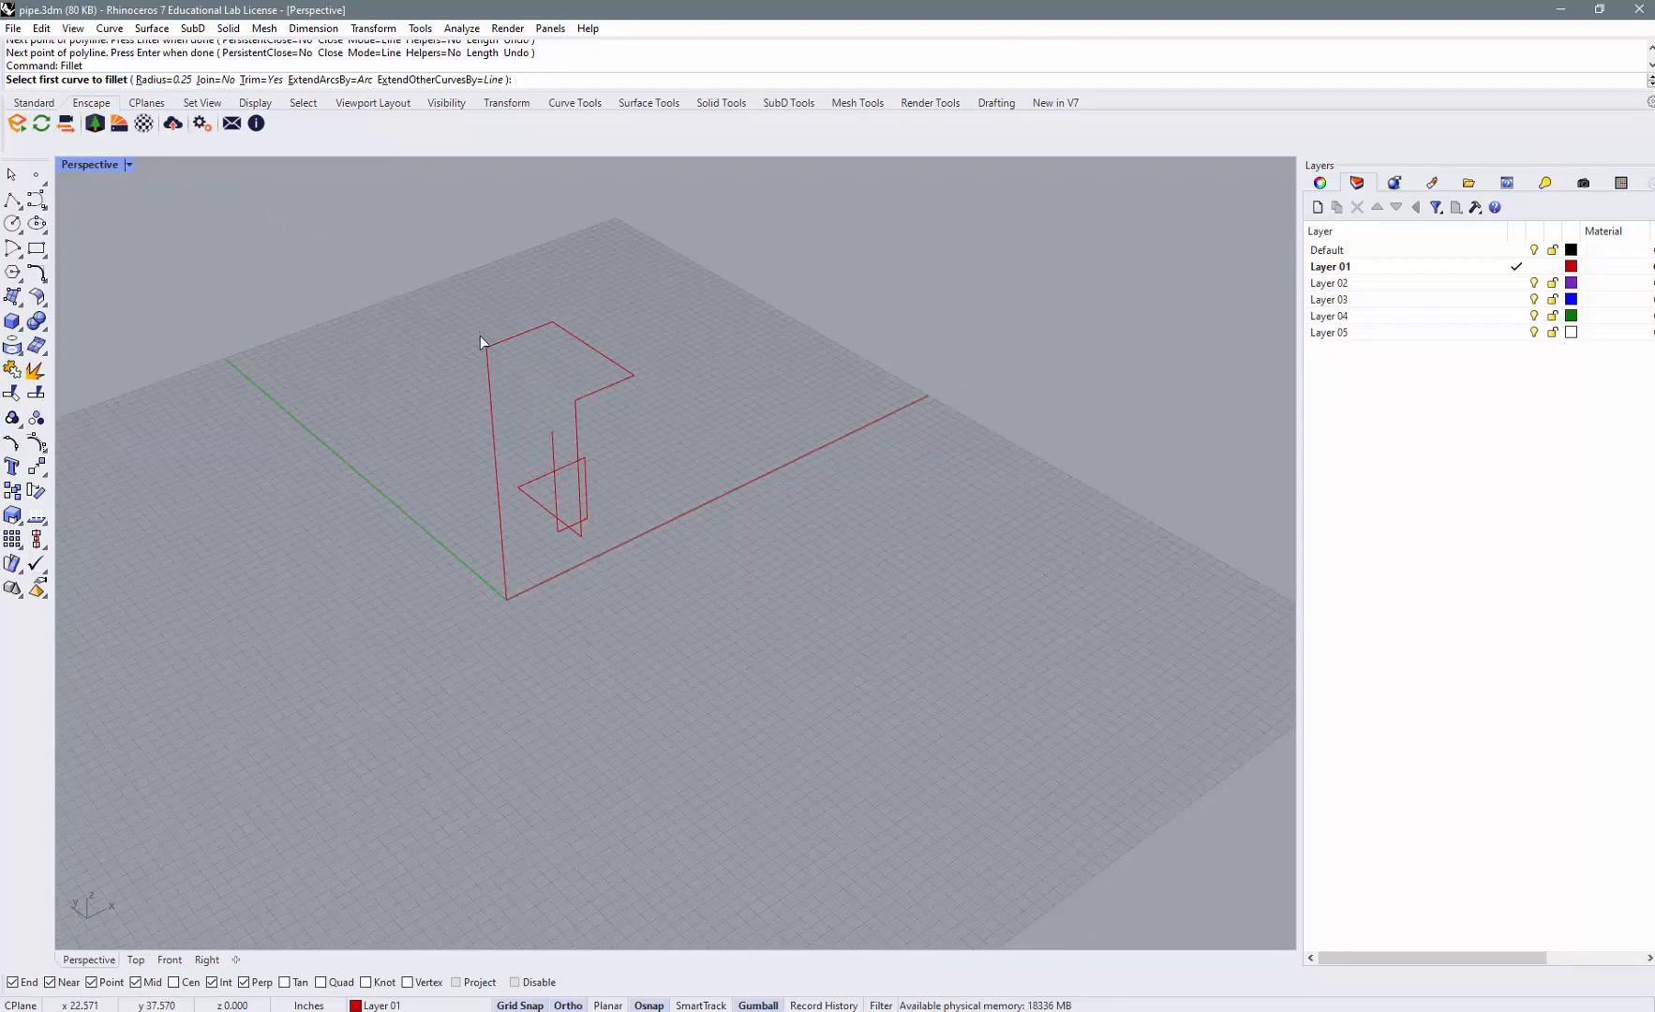
{"action": "scroll", "coordinate": [535, 343], "scroll_direction": "up", "scroll_amount": 3}
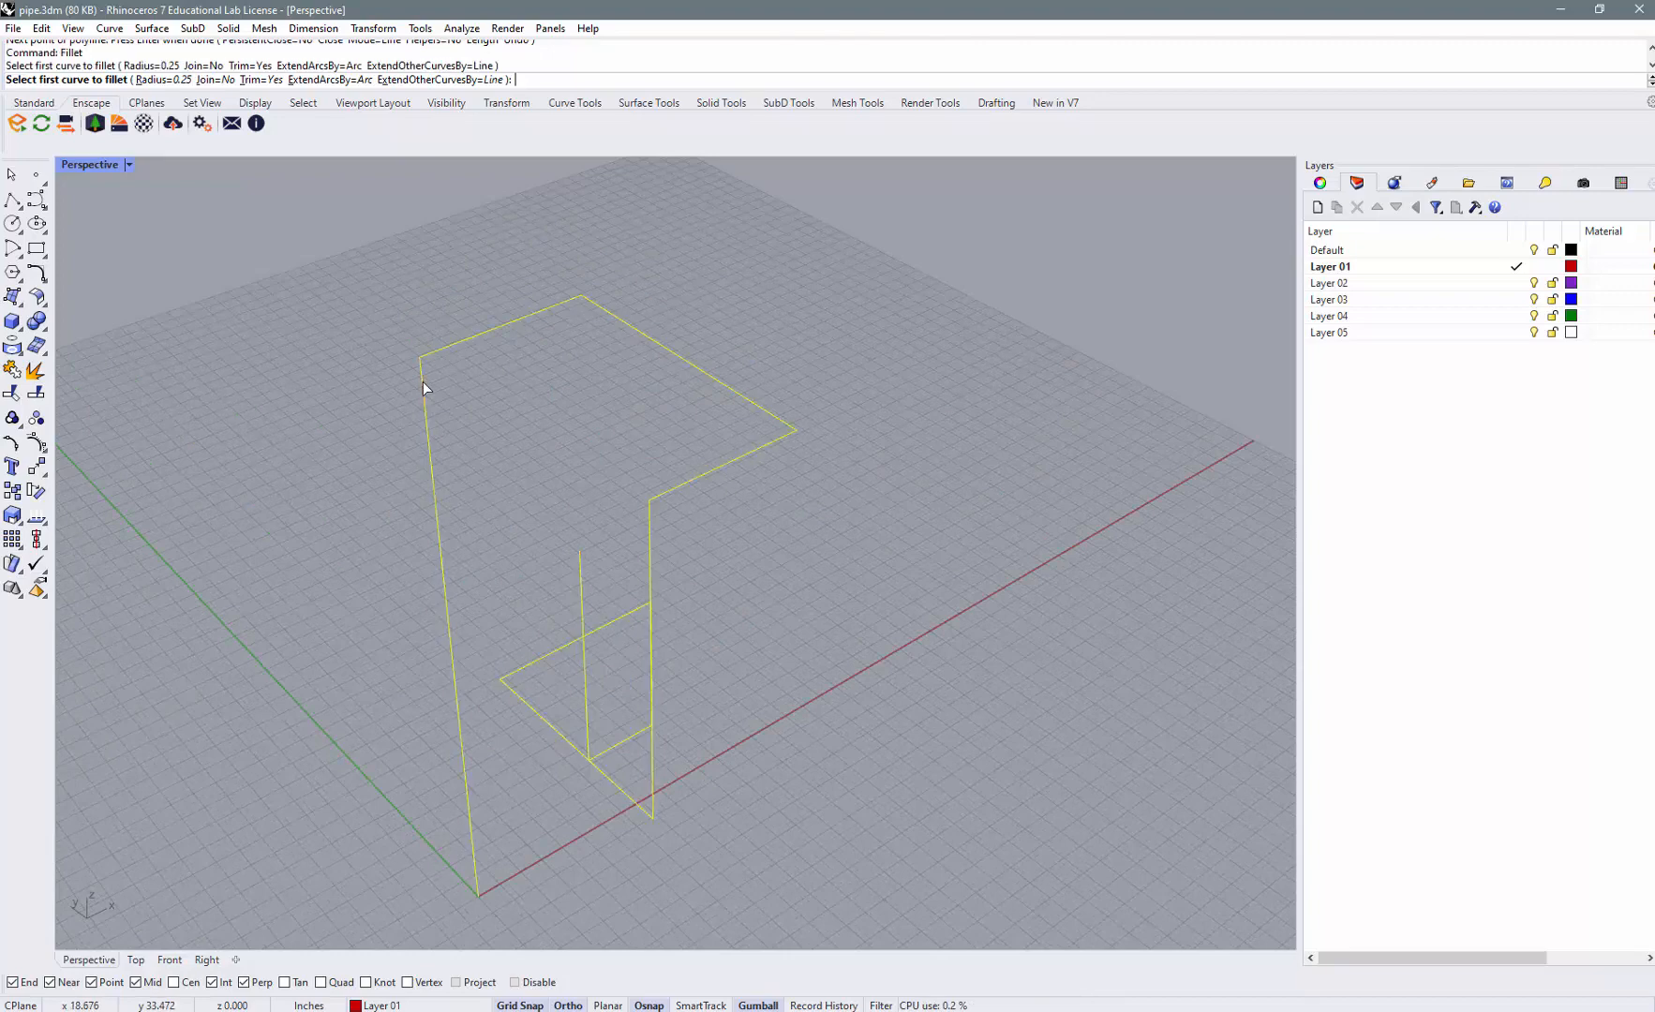
{"action": "left_click", "coordinate": [422, 381]}
{"action": "left_click", "coordinate": [443, 349]}
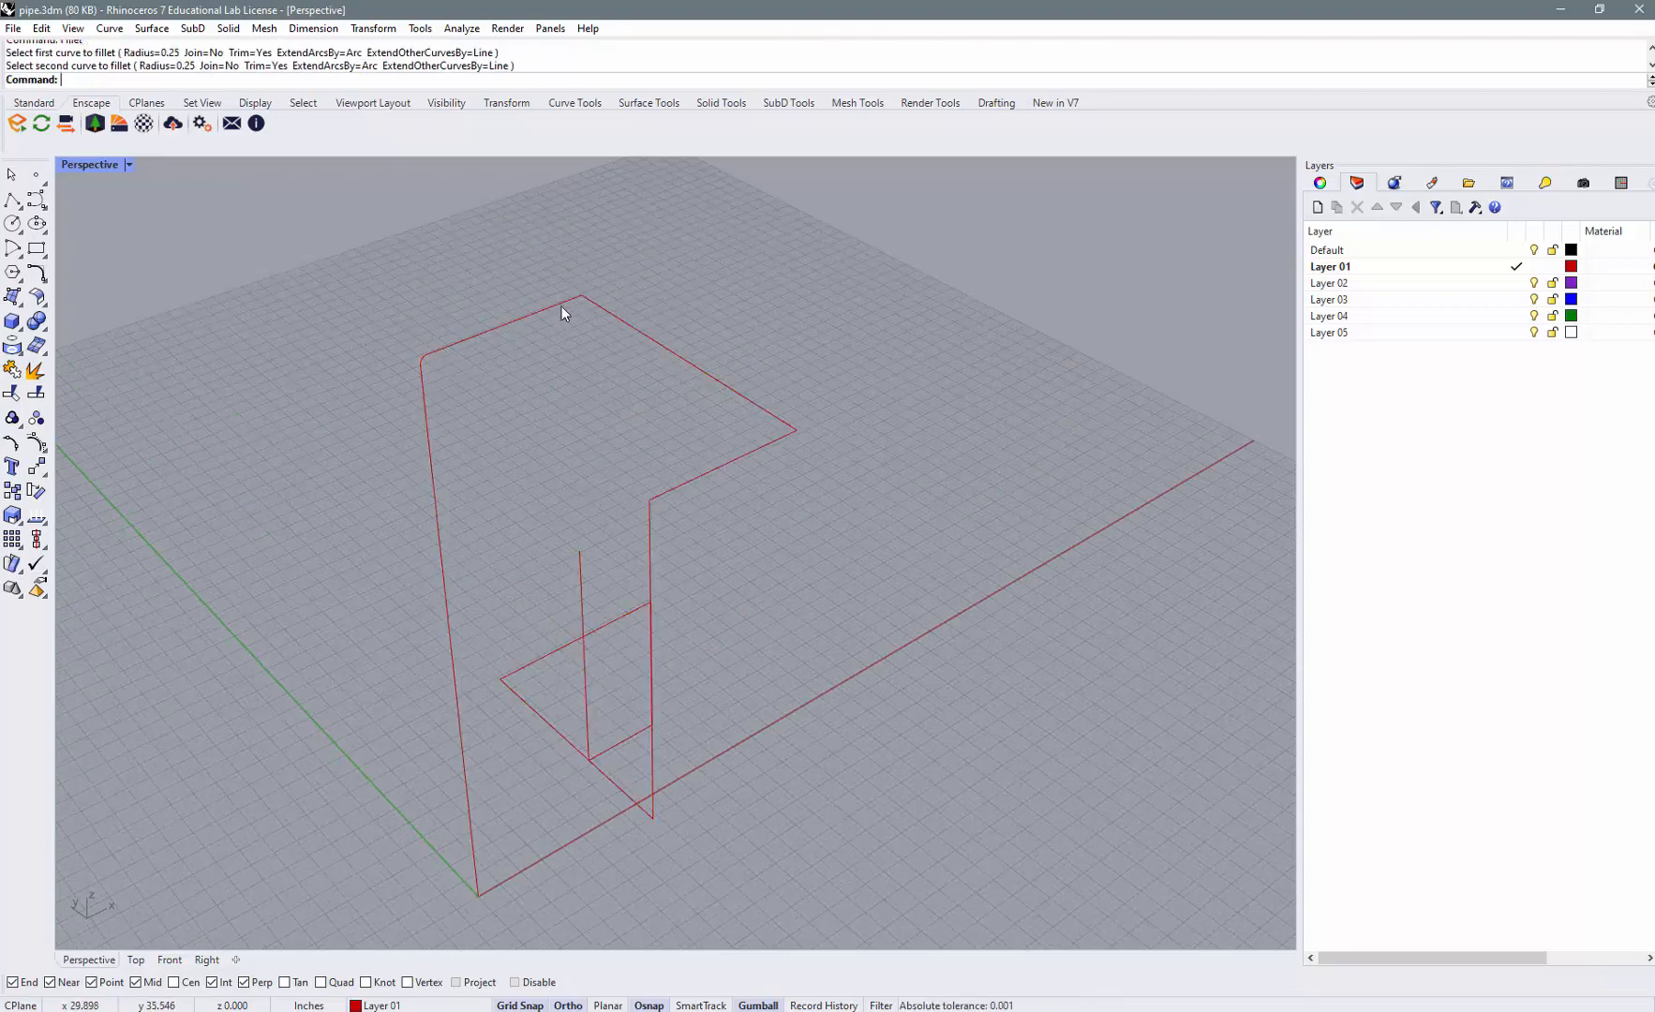
- Fillet the other three corners at the polyline's top level with radius 0.25, including the one where it turns down
{"action": "key", "text": "Return"}
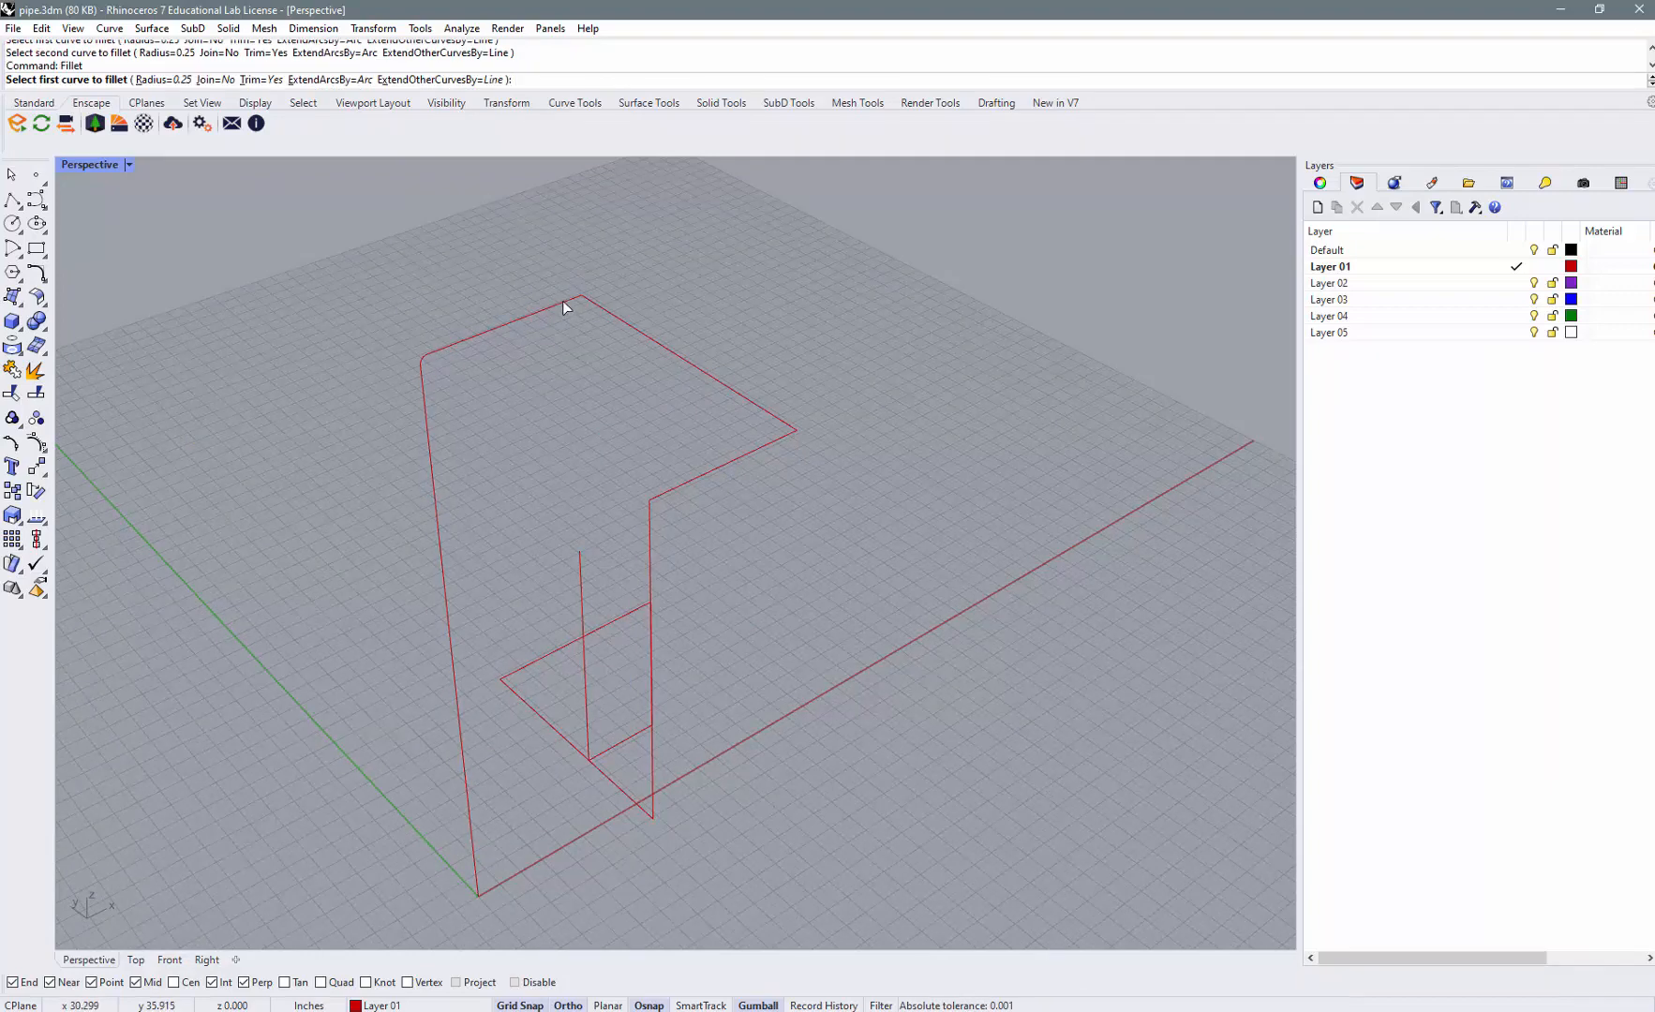
{"action": "left_click", "coordinate": [562, 301]}
{"action": "left_click", "coordinate": [689, 363]}
{"action": "key", "text": "Return"}
{"action": "left_click", "coordinate": [766, 410]}
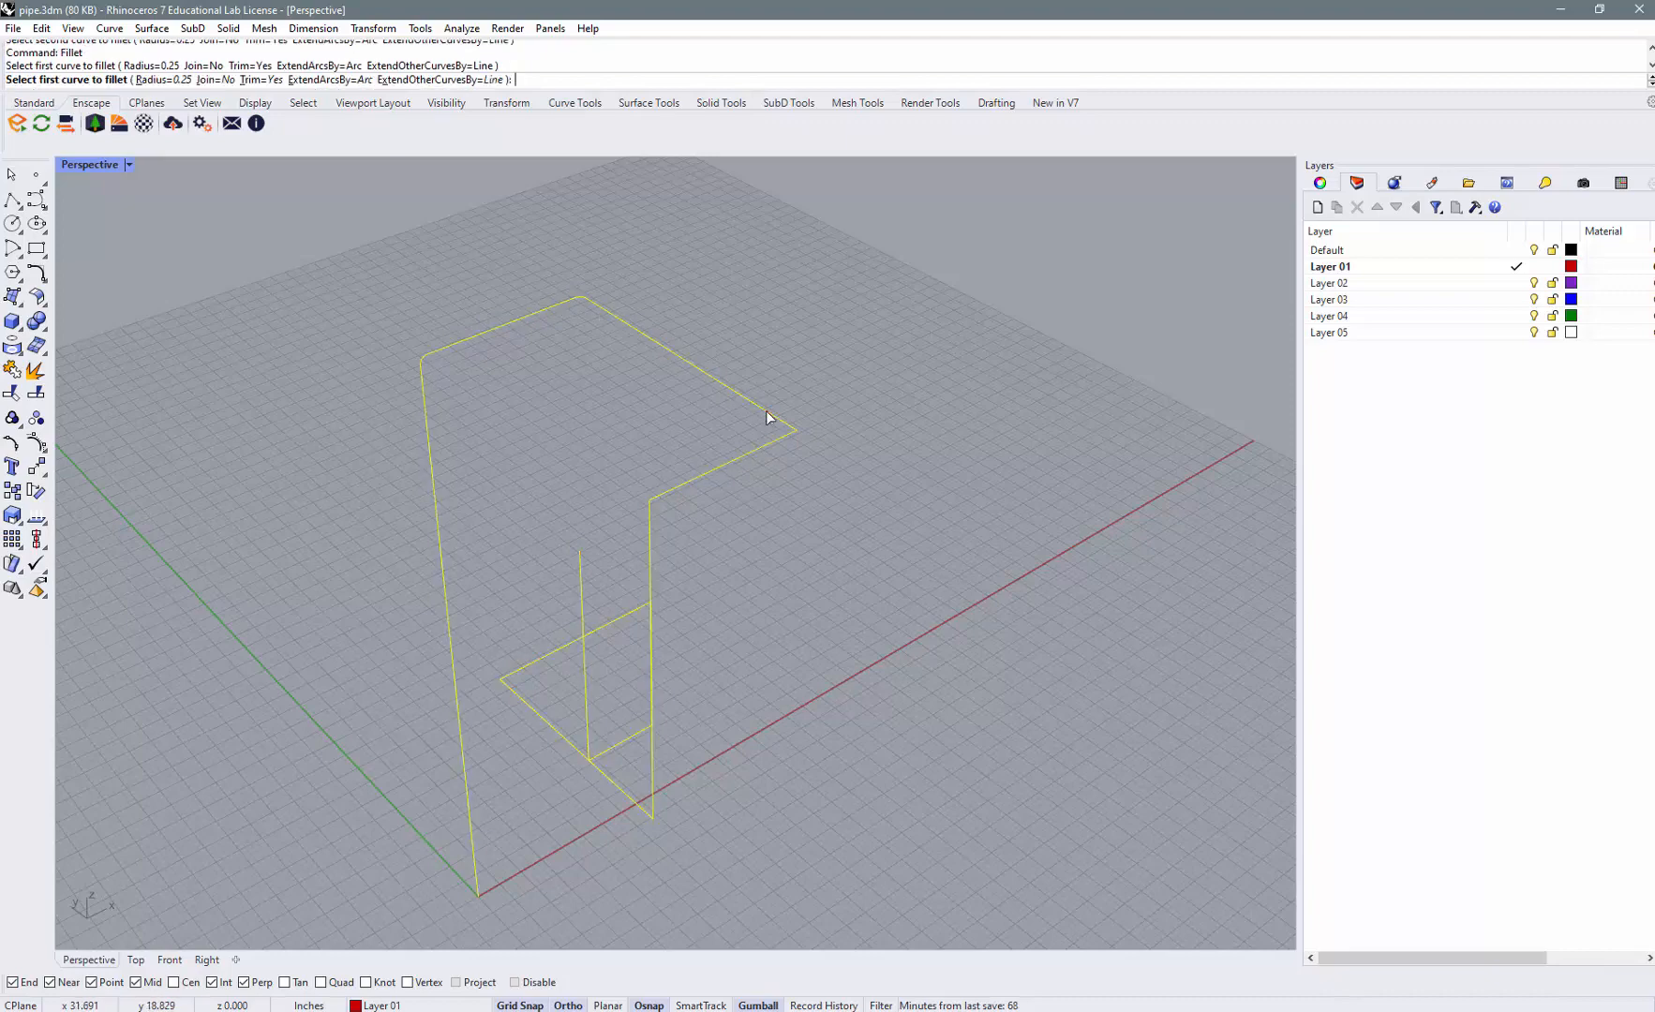
{"action": "left_click", "coordinate": [780, 440]}
{"action": "key", "text": "Return"}
{"action": "left_click", "coordinate": [684, 489]}
{"action": "left_click", "coordinate": [651, 532]}
- Fillet the two corners at either end of the long horizontal segment at mid-height with radius 0.25
{"action": "right_click_drag", "start_coordinate": [731, 649], "coordinate": [517, 639]}
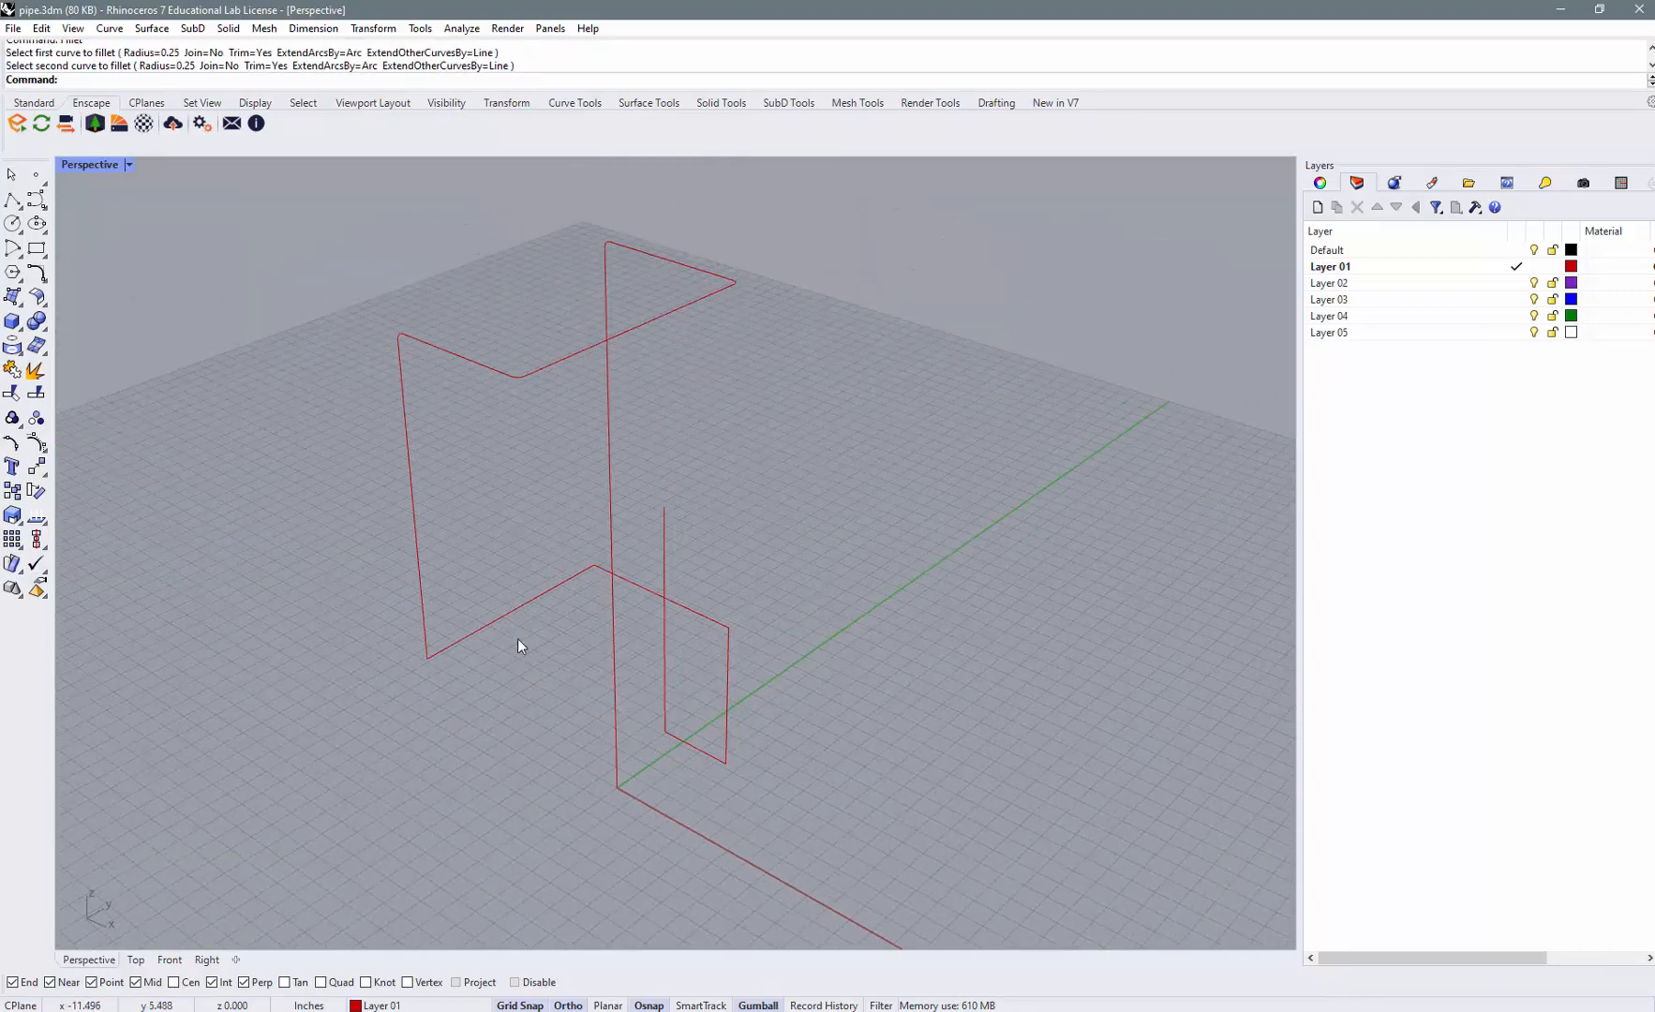
{"action": "key", "text": "Return"}
{"action": "left_click", "coordinate": [450, 648]}
{"action": "left_click", "coordinate": [424, 629]}
{"action": "key", "text": "Return"}
{"action": "left_click", "coordinate": [603, 574]}
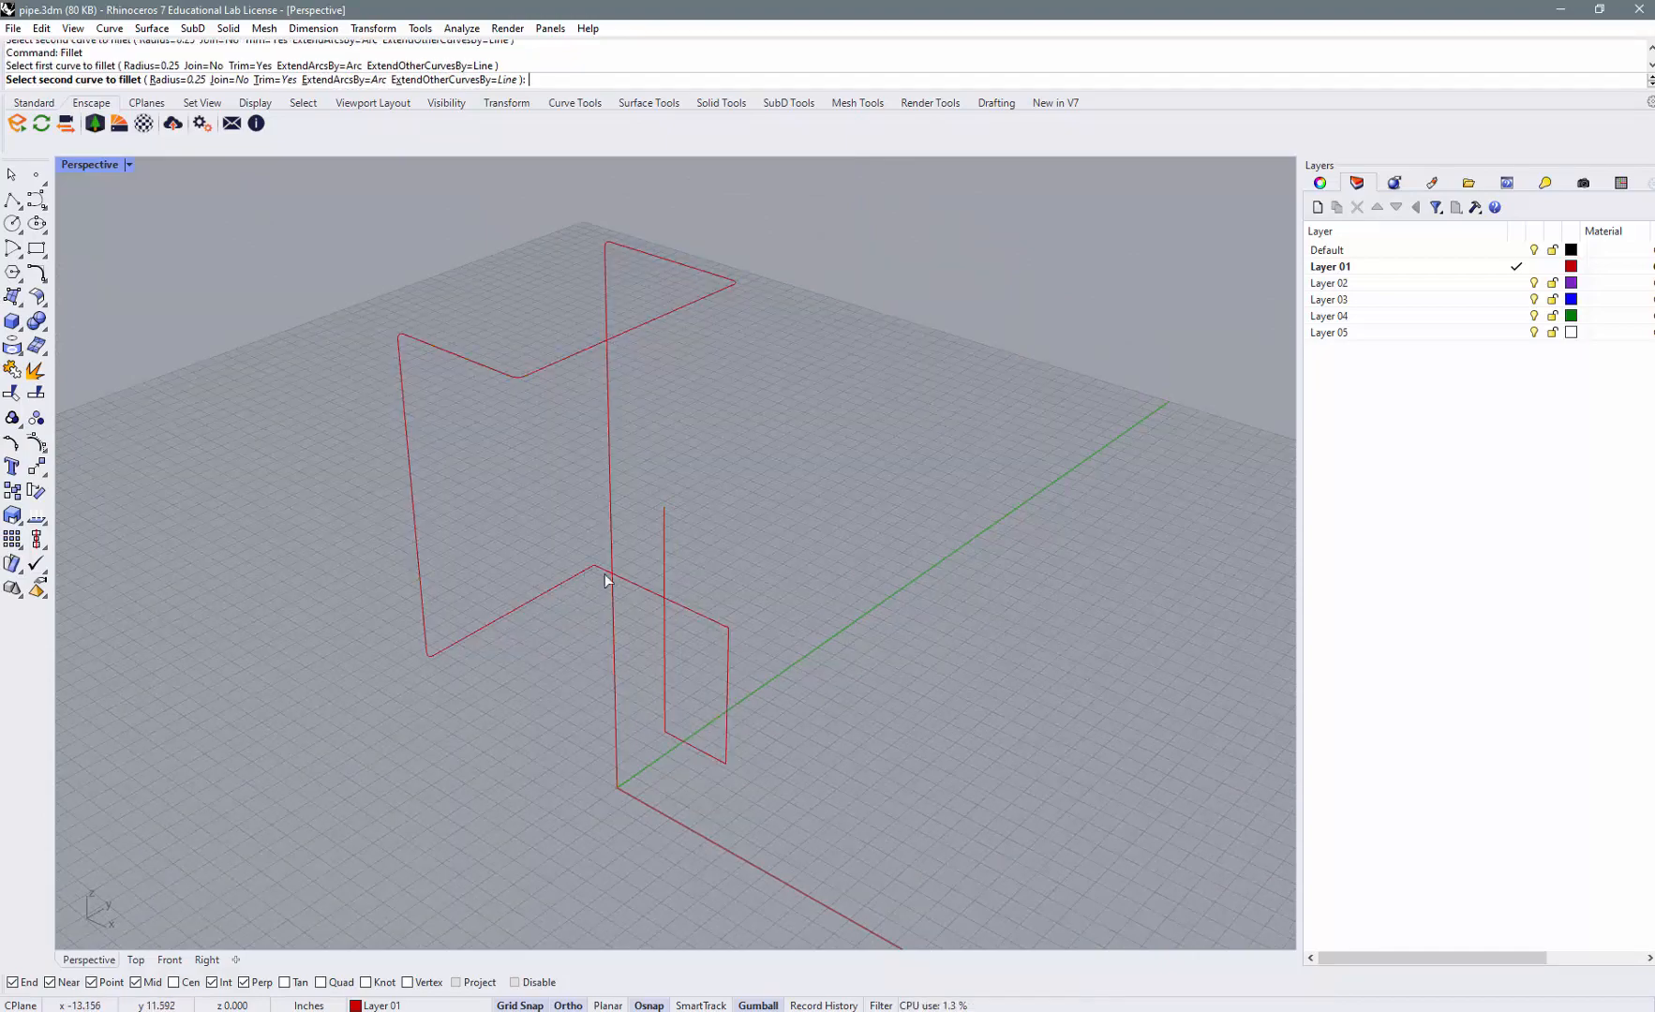
{"action": "left_click", "coordinate": [627, 579]}
- Fillet the last three corners around the small lower loop with radius 0.25, ending at the final upright segment
{"action": "key", "text": "Return"}
{"action": "left_click", "coordinate": [706, 614]}
{"action": "left_click", "coordinate": [728, 642]}
{"action": "key", "text": "Return"}
{"action": "left_click", "coordinate": [726, 725]}
{"action": "left_click", "coordinate": [709, 756]}
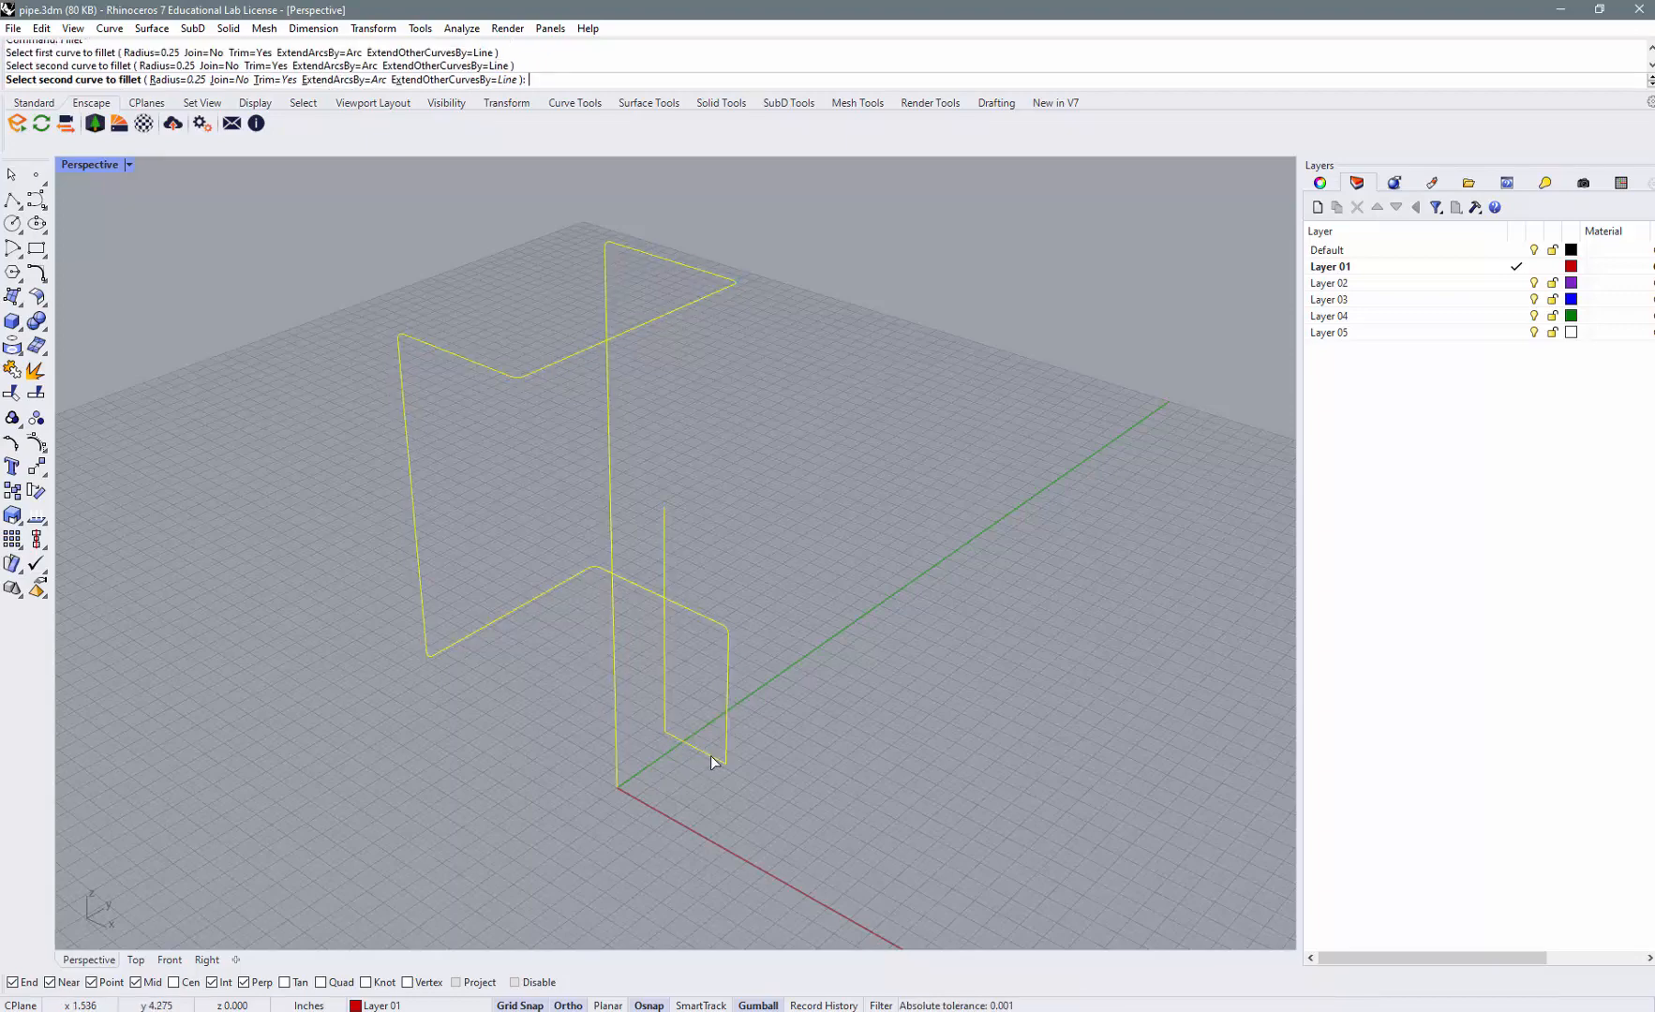
{"action": "key", "text": "Return"}
{"action": "left_click", "coordinate": [679, 743]}
{"action": "left_click", "coordinate": [667, 704]}
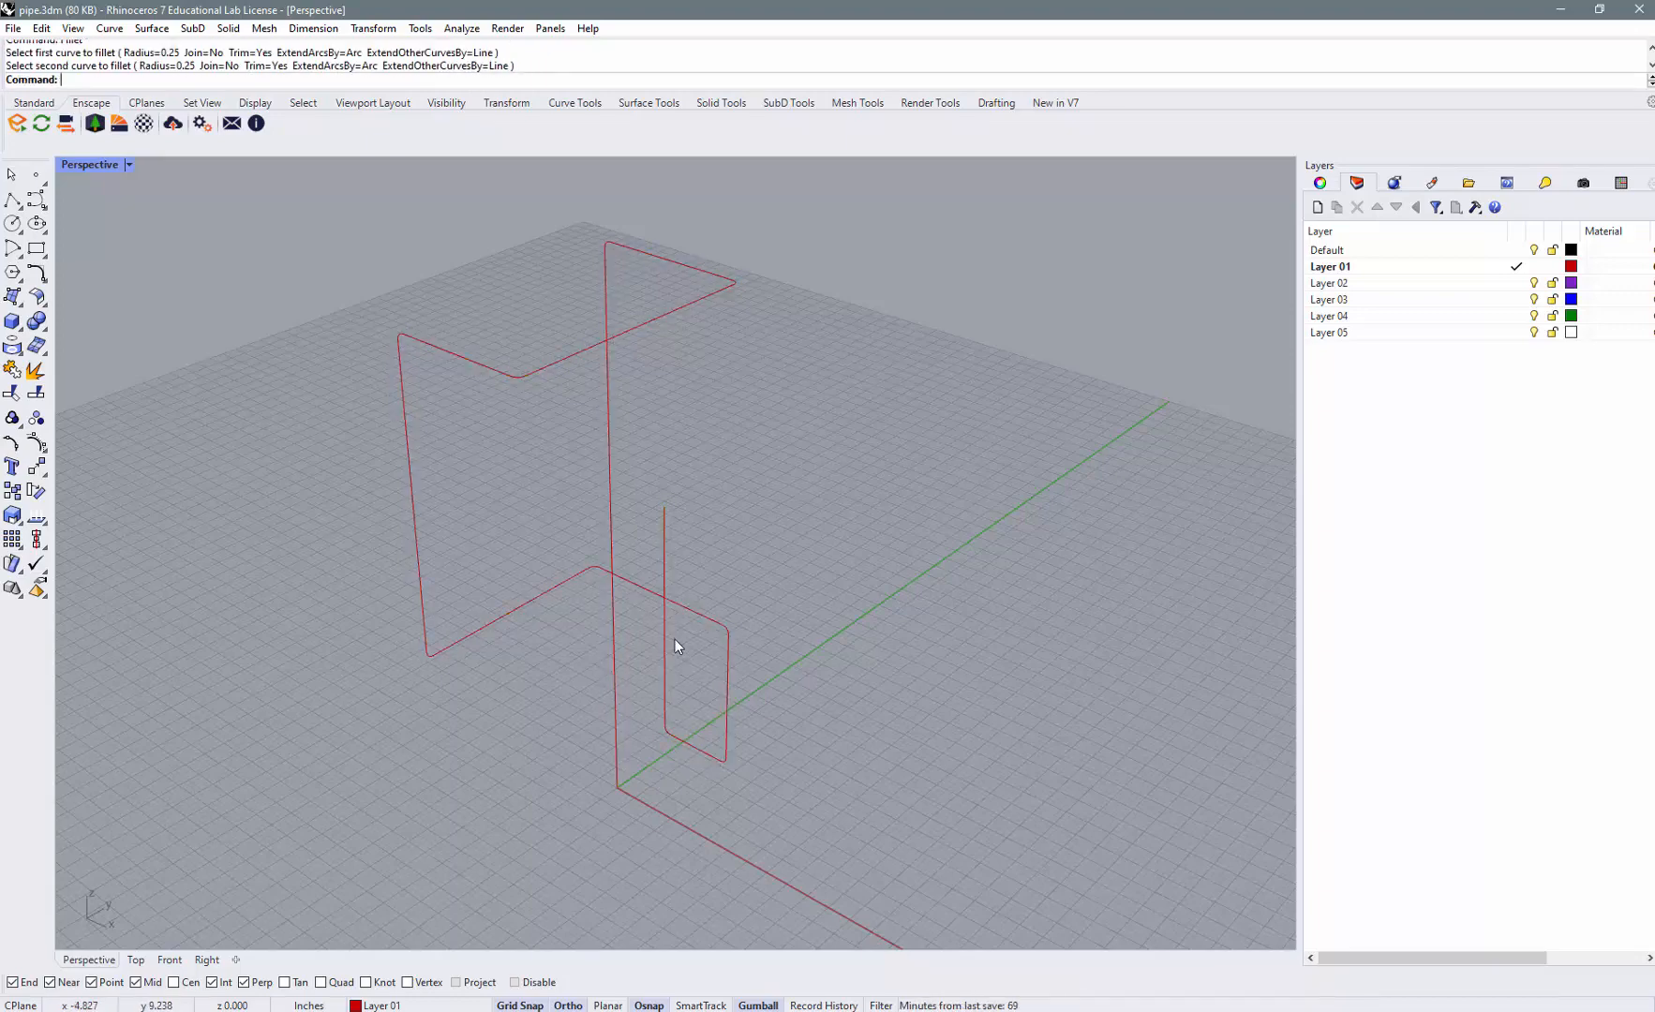
- Create a flat-capped pipe along the filleted polyline with a start and end radius of 0.25 and no additional radii
{"action": "right_click_drag", "start_coordinate": [683, 573], "coordinate": [870, 669]}
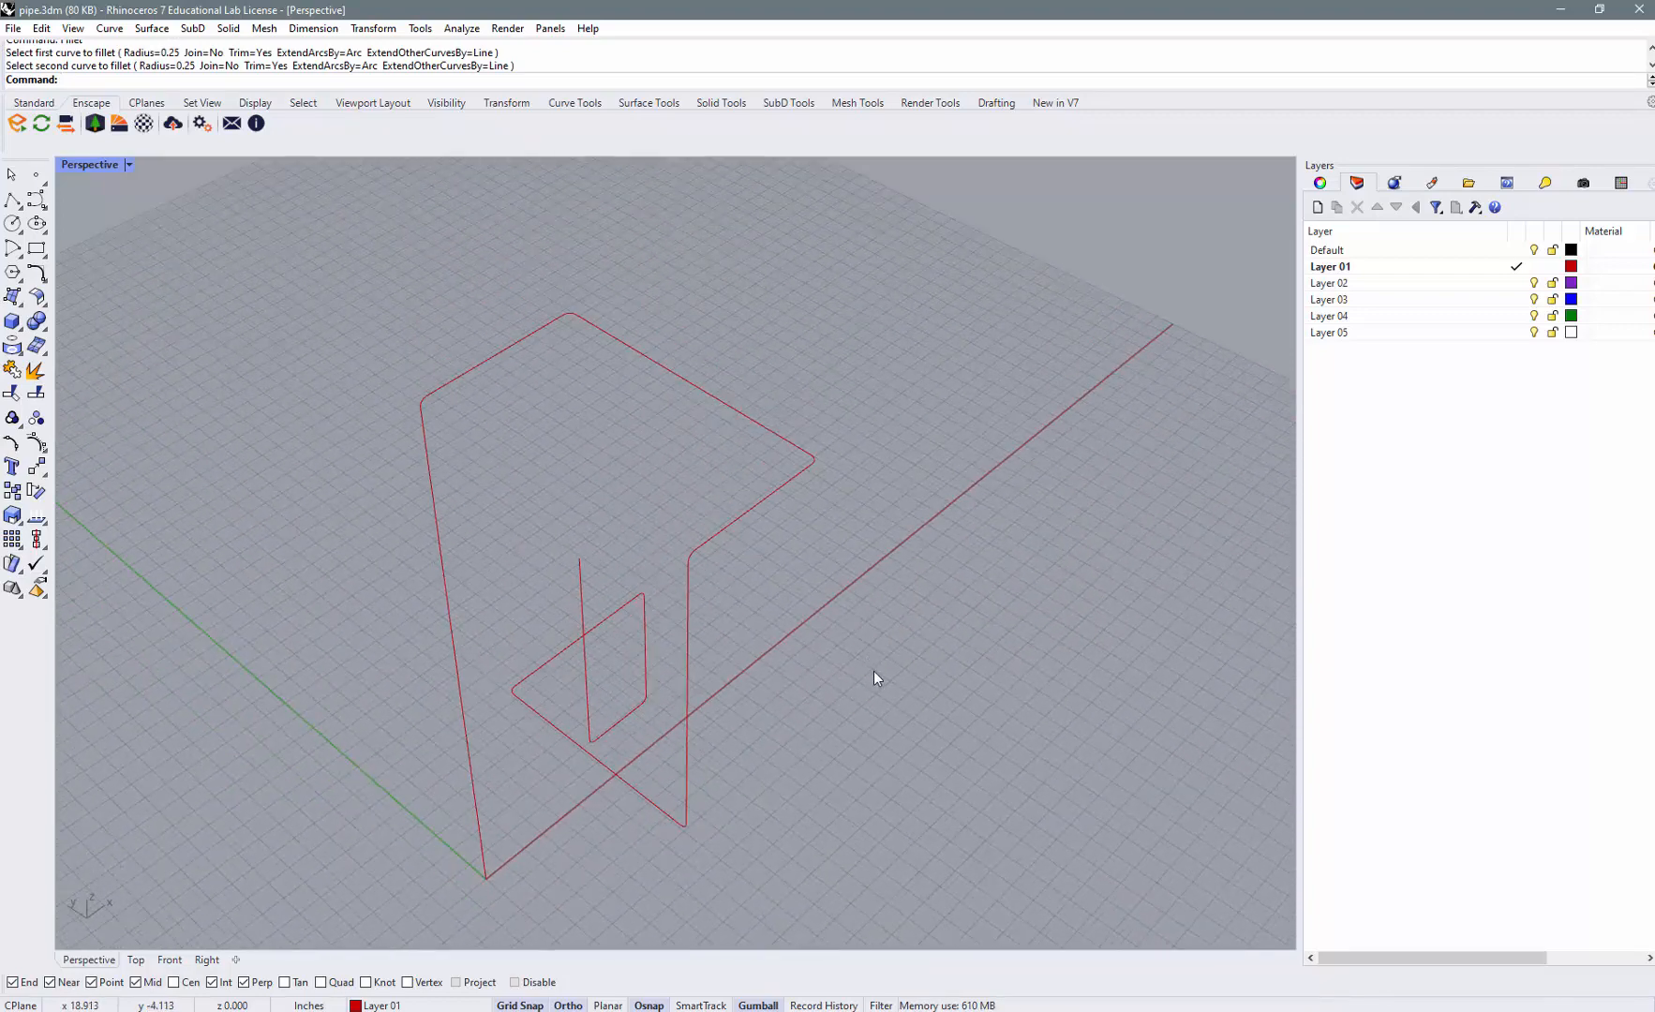
{"action": "type", "text": "Pipe"}
{"action": "key", "text": "Return"}
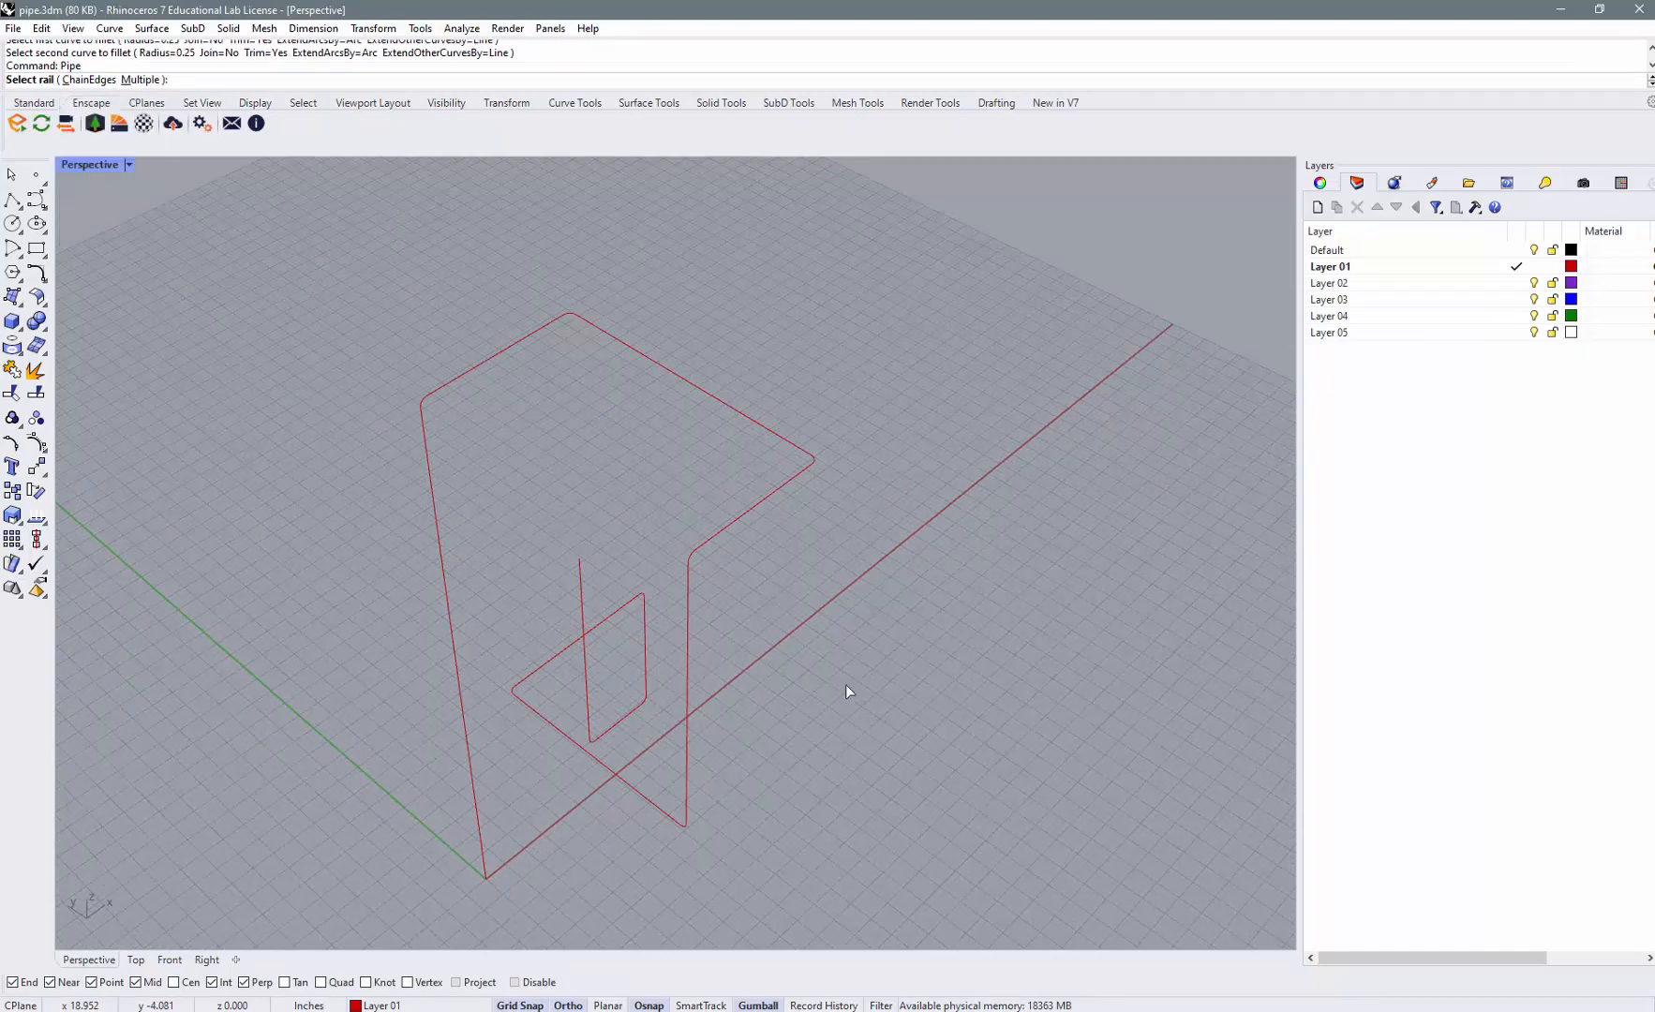
{"action": "left_click", "coordinate": [702, 544]}
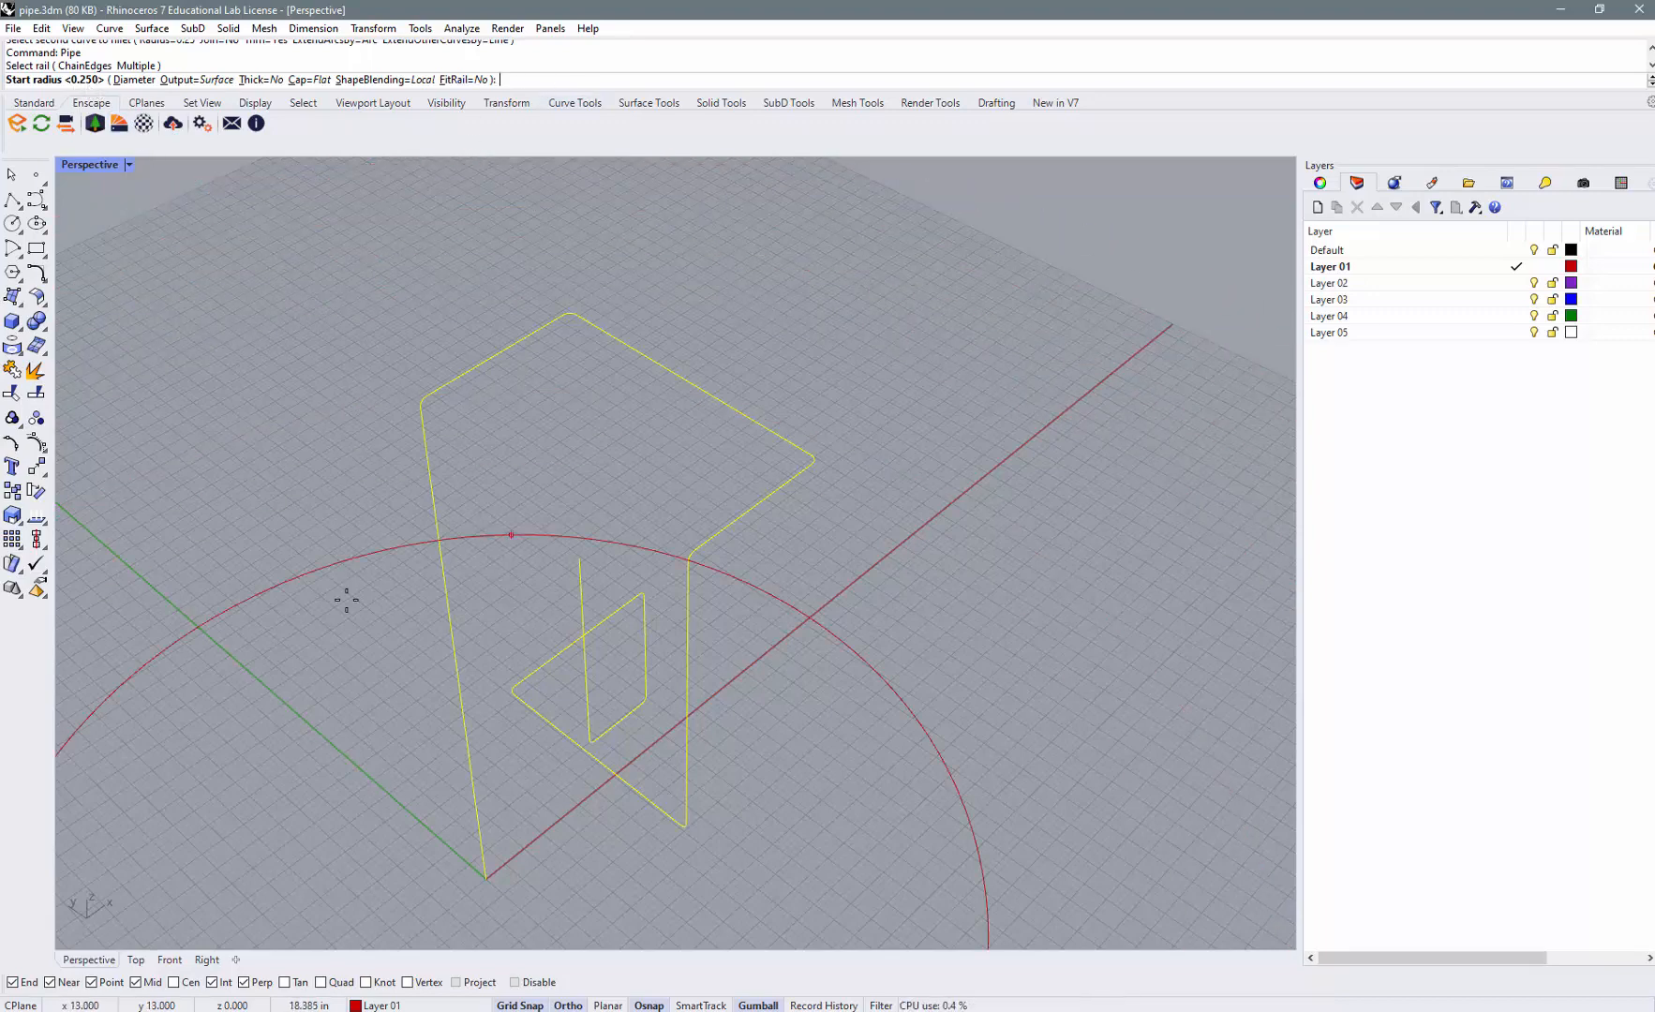
{"action": "left_click", "coordinate": [415, 579]}
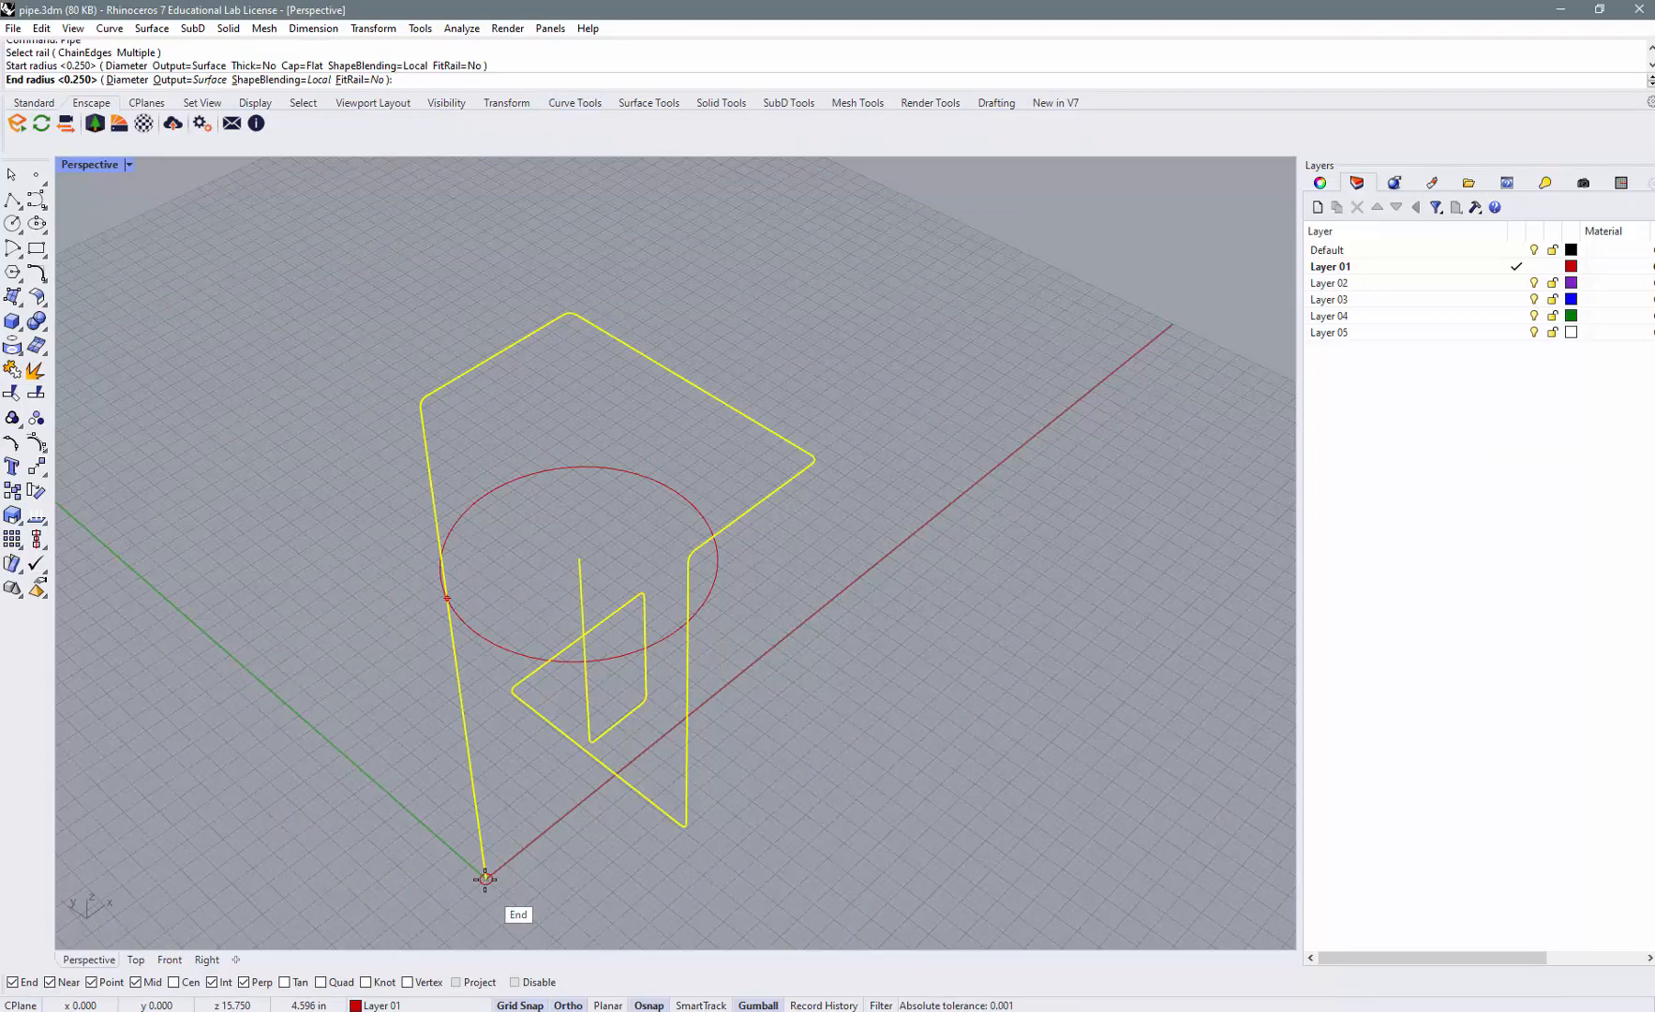
{"action": "left_click", "coordinate": [409, 564]}
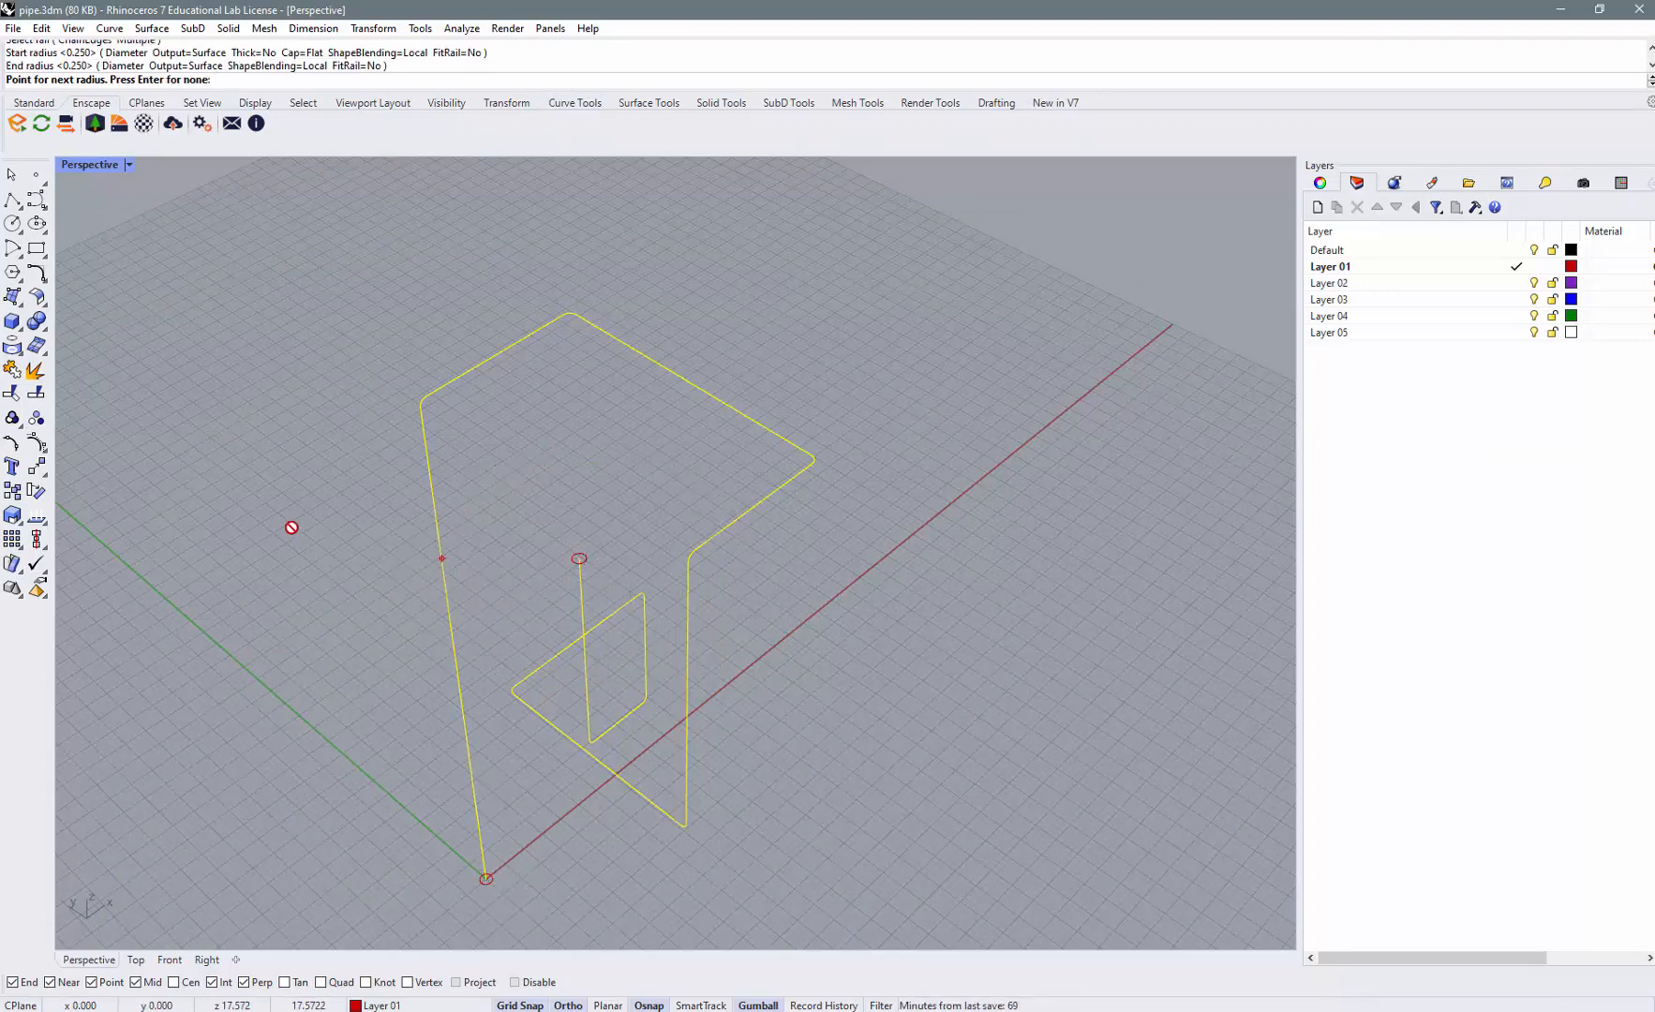
{"action": "key", "text": "Return"}
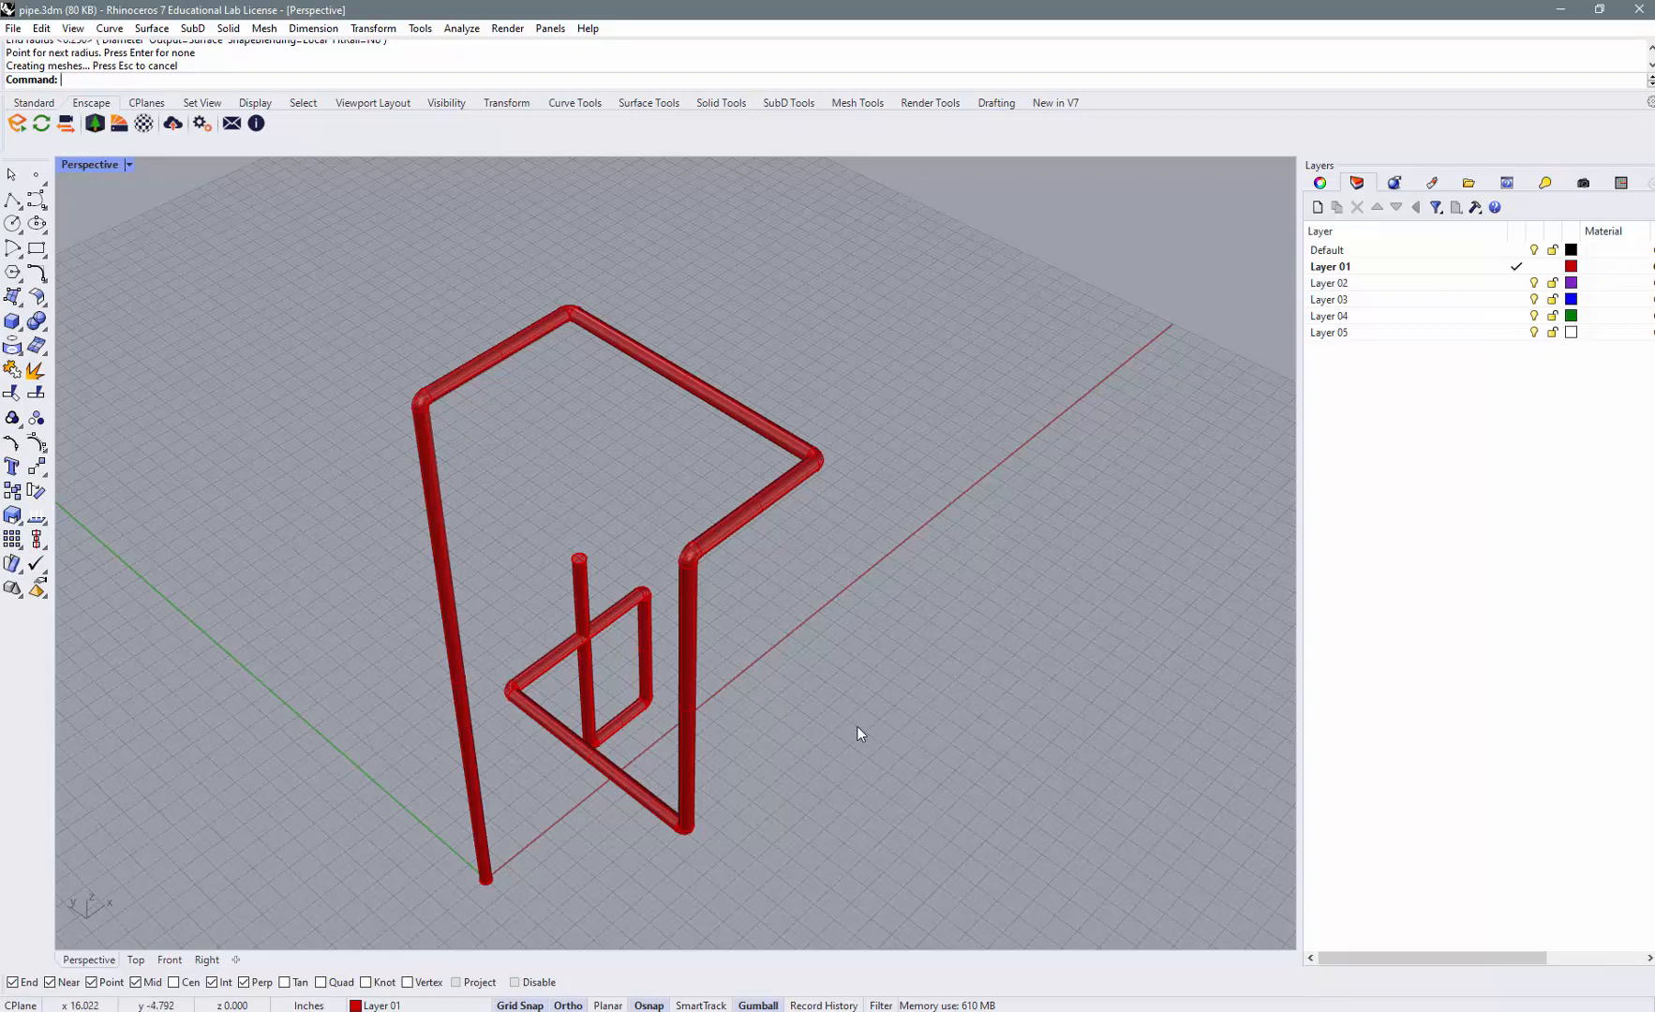
{"action": "right_click_drag", "start_coordinate": [858, 733], "coordinate": [620, 676]}
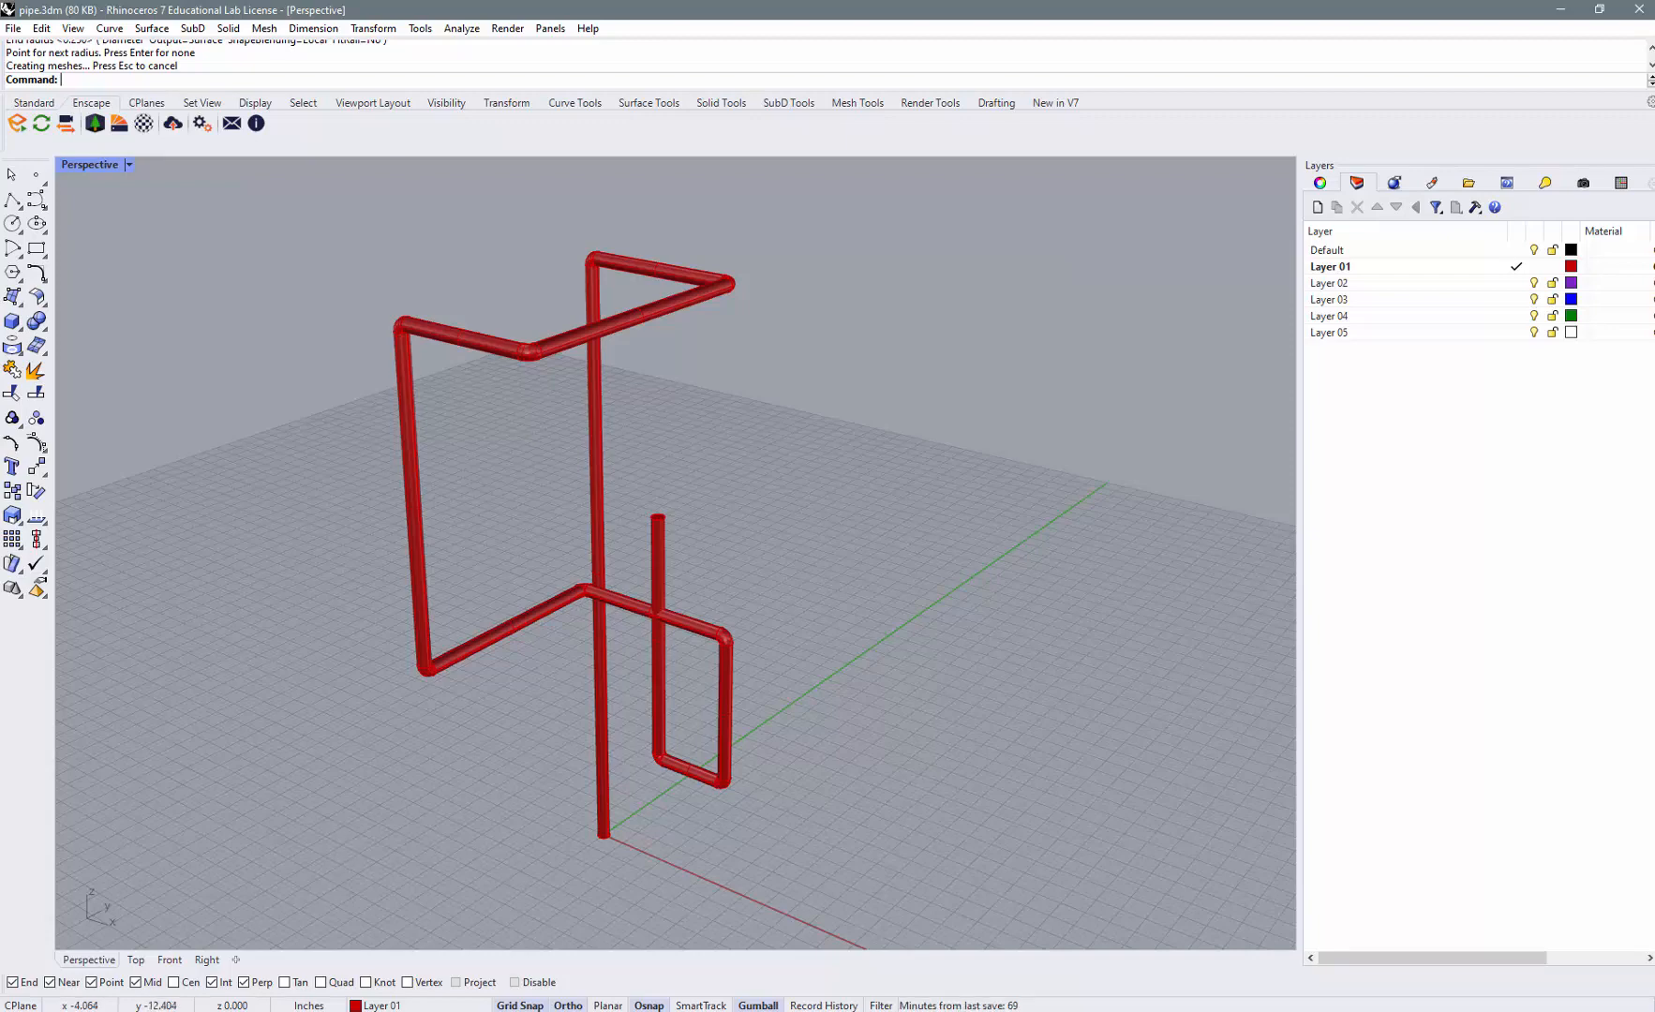
- Switch to Revit and create a new project from the Imperial-Systems Template
{"action": "left_click", "coordinate": [302, 1010]}
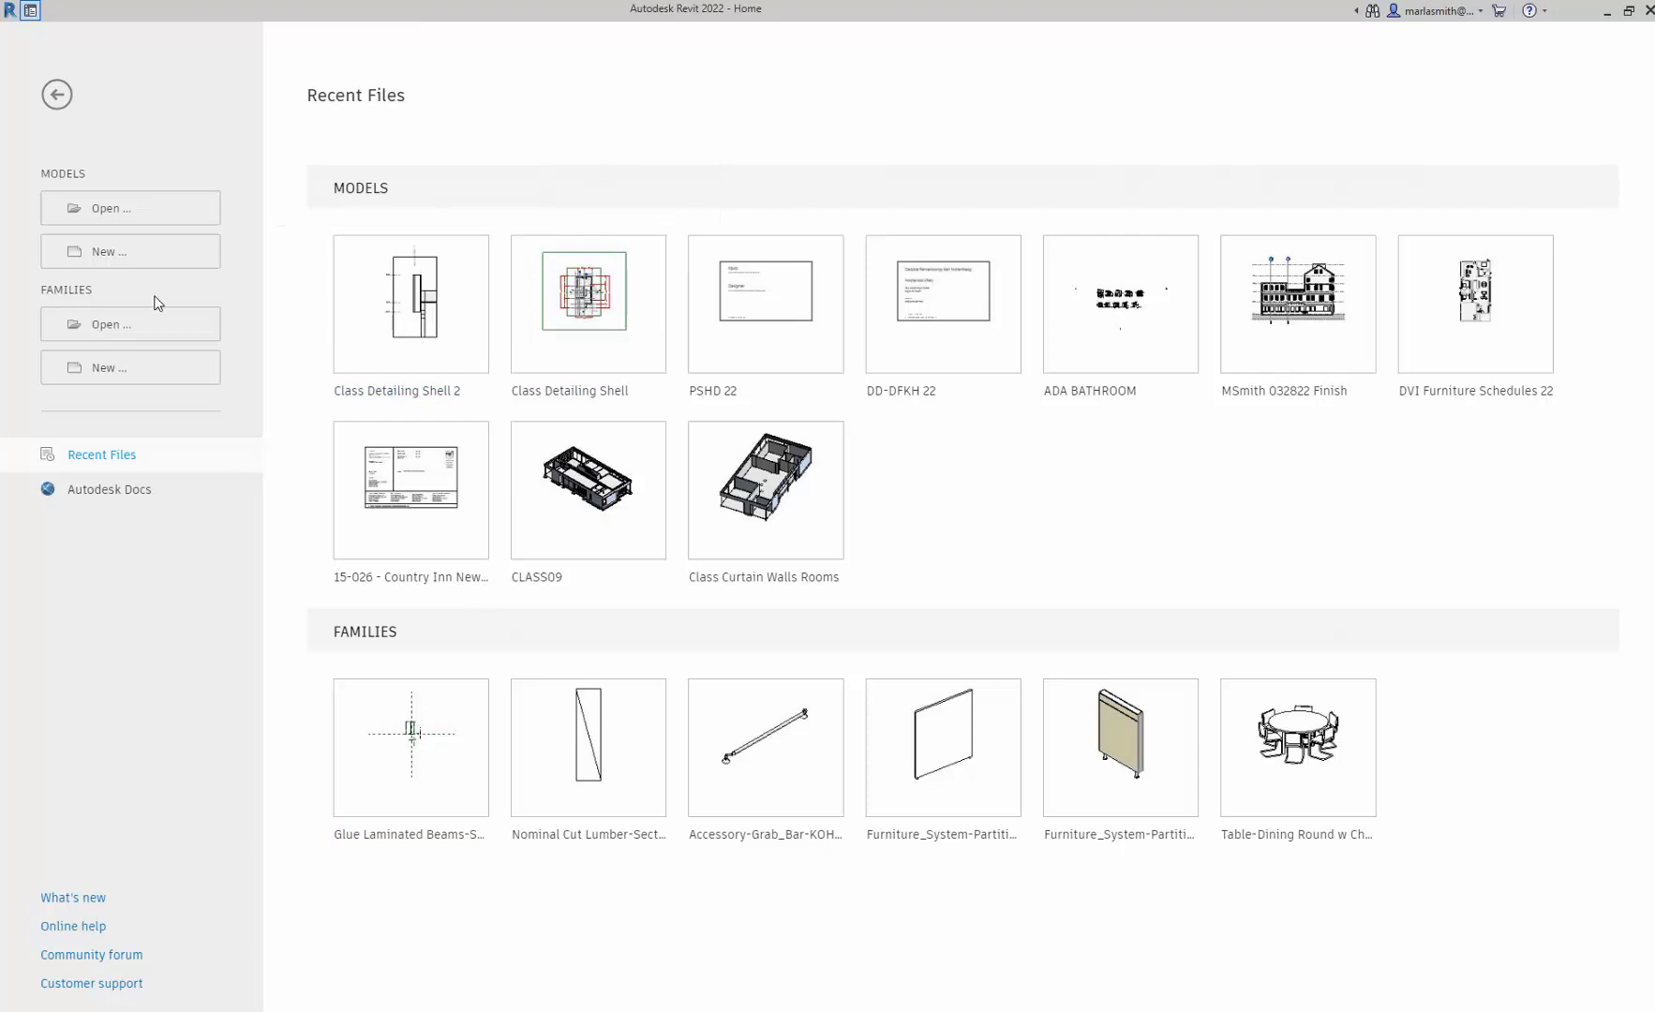
{"action": "left_click", "coordinate": [118, 263]}
{"action": "left_click", "coordinate": [398, 297]}
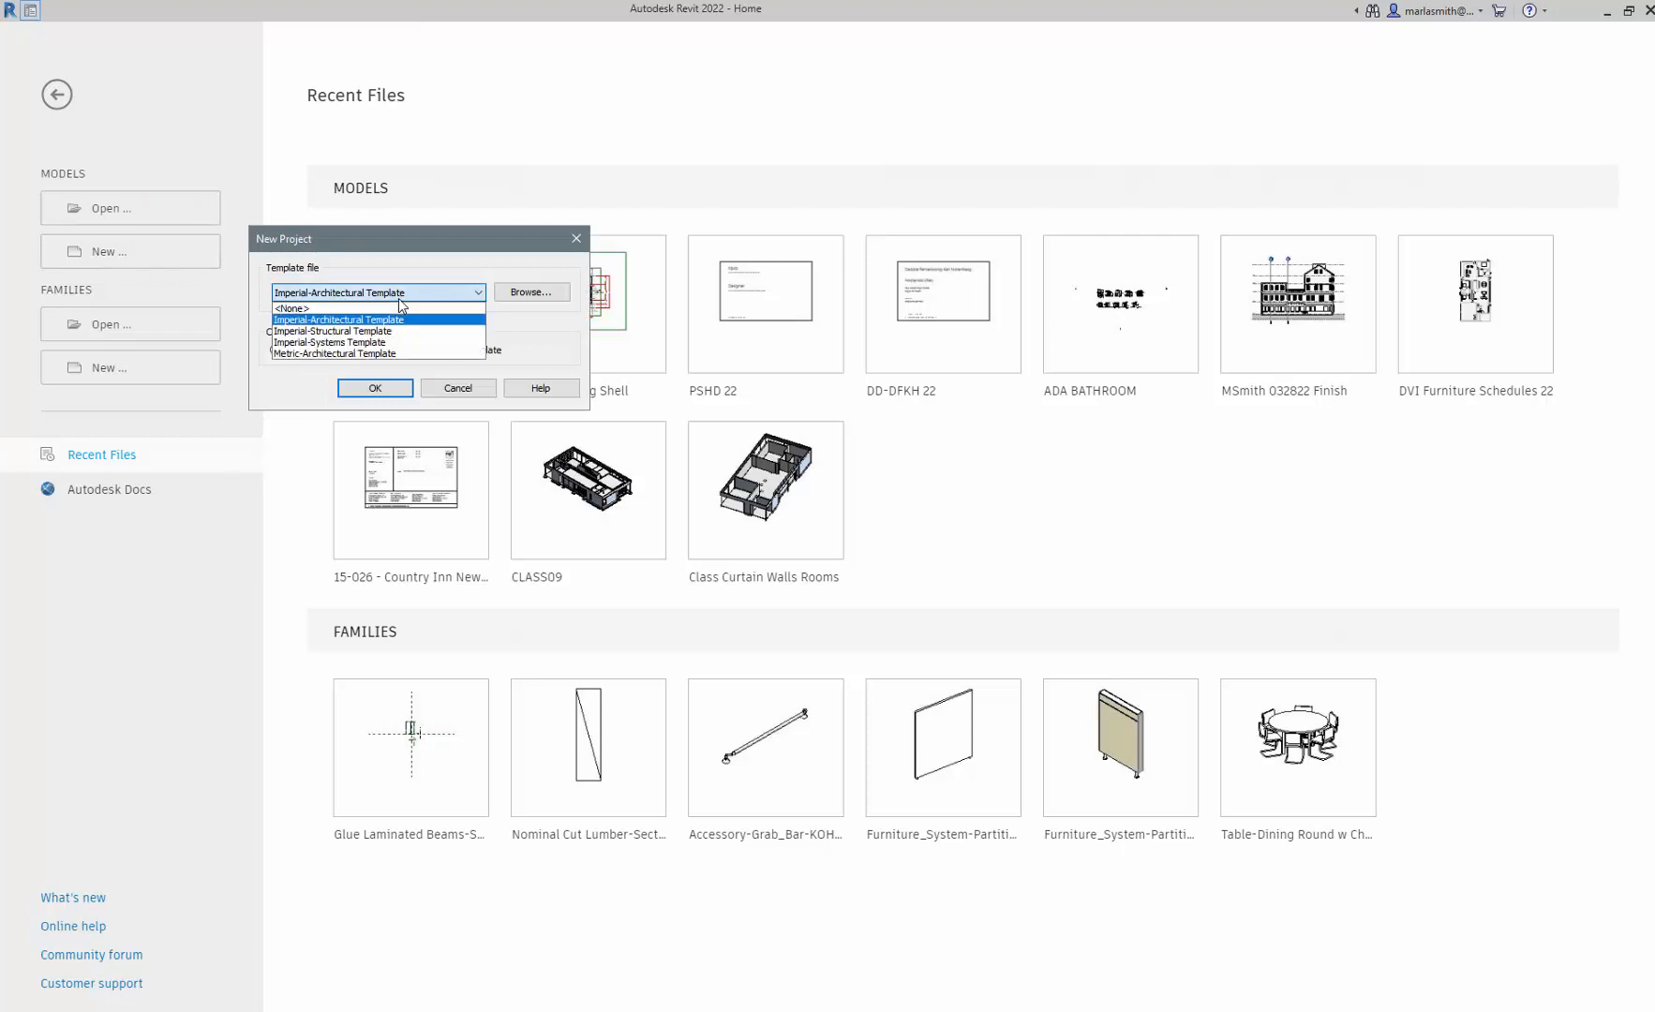
{"action": "left_click", "coordinate": [383, 343]}
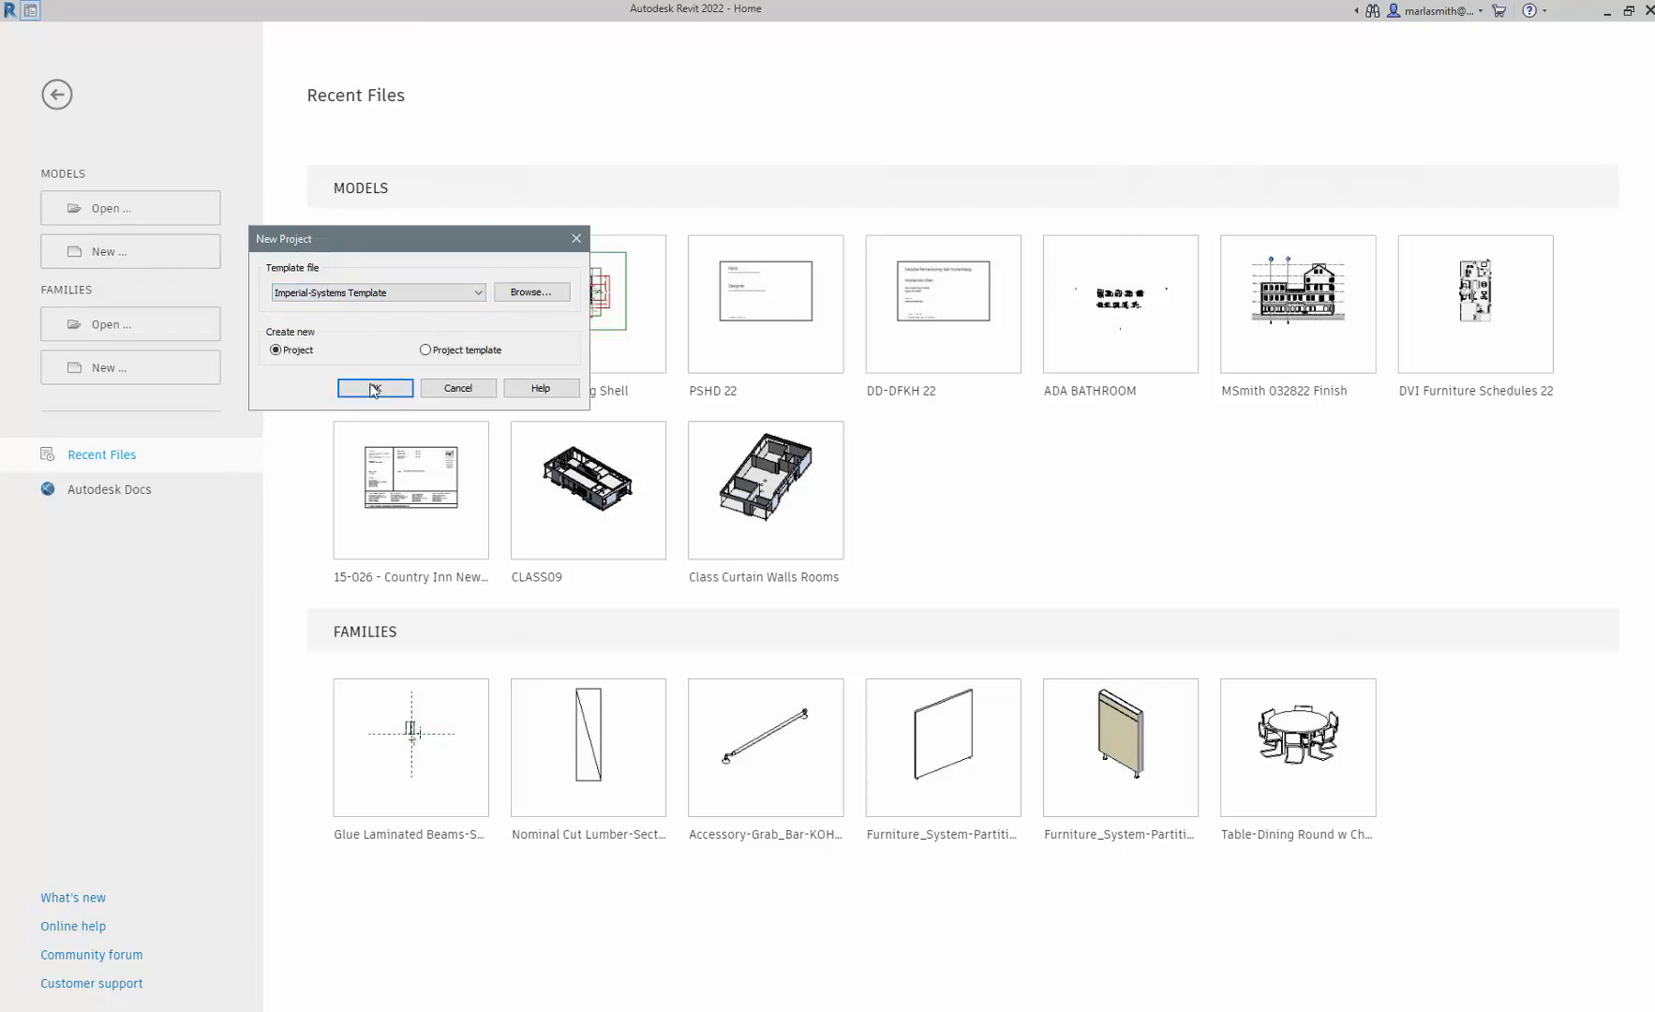
{"action": "left_click", "coordinate": [374, 389]}
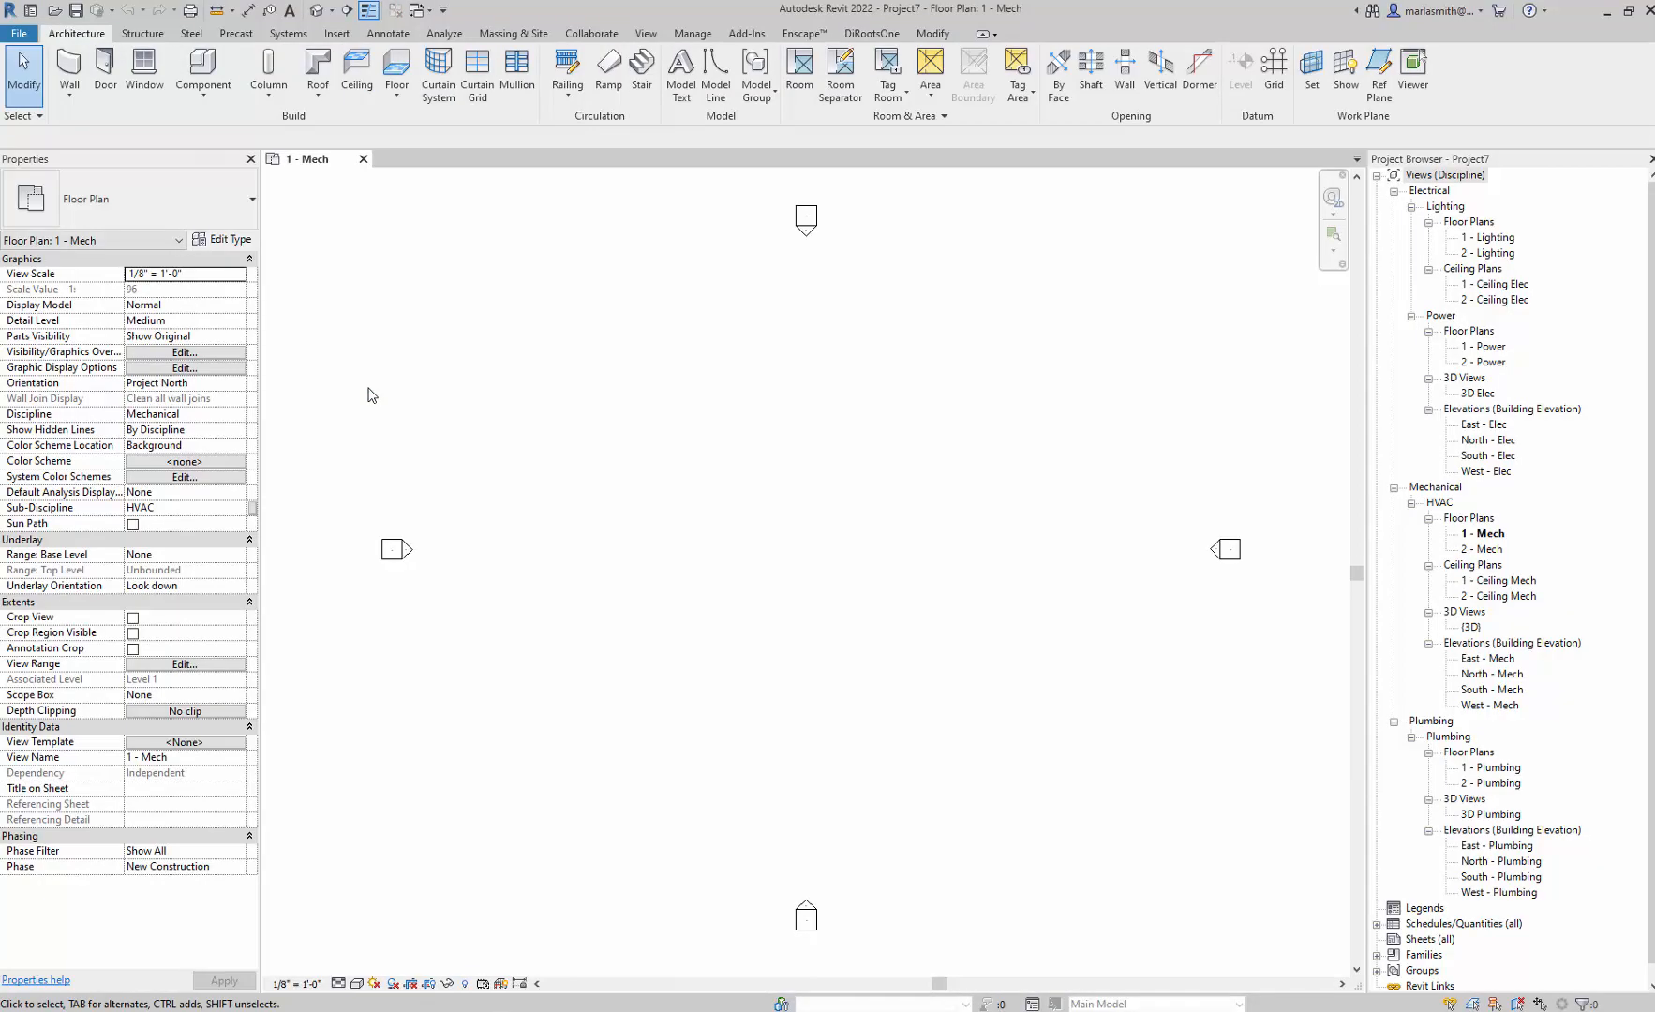
- Open the default 3D view and start a new Standard pipe with a 3/4" diameter
{"action": "left_click", "coordinate": [317, 10]}
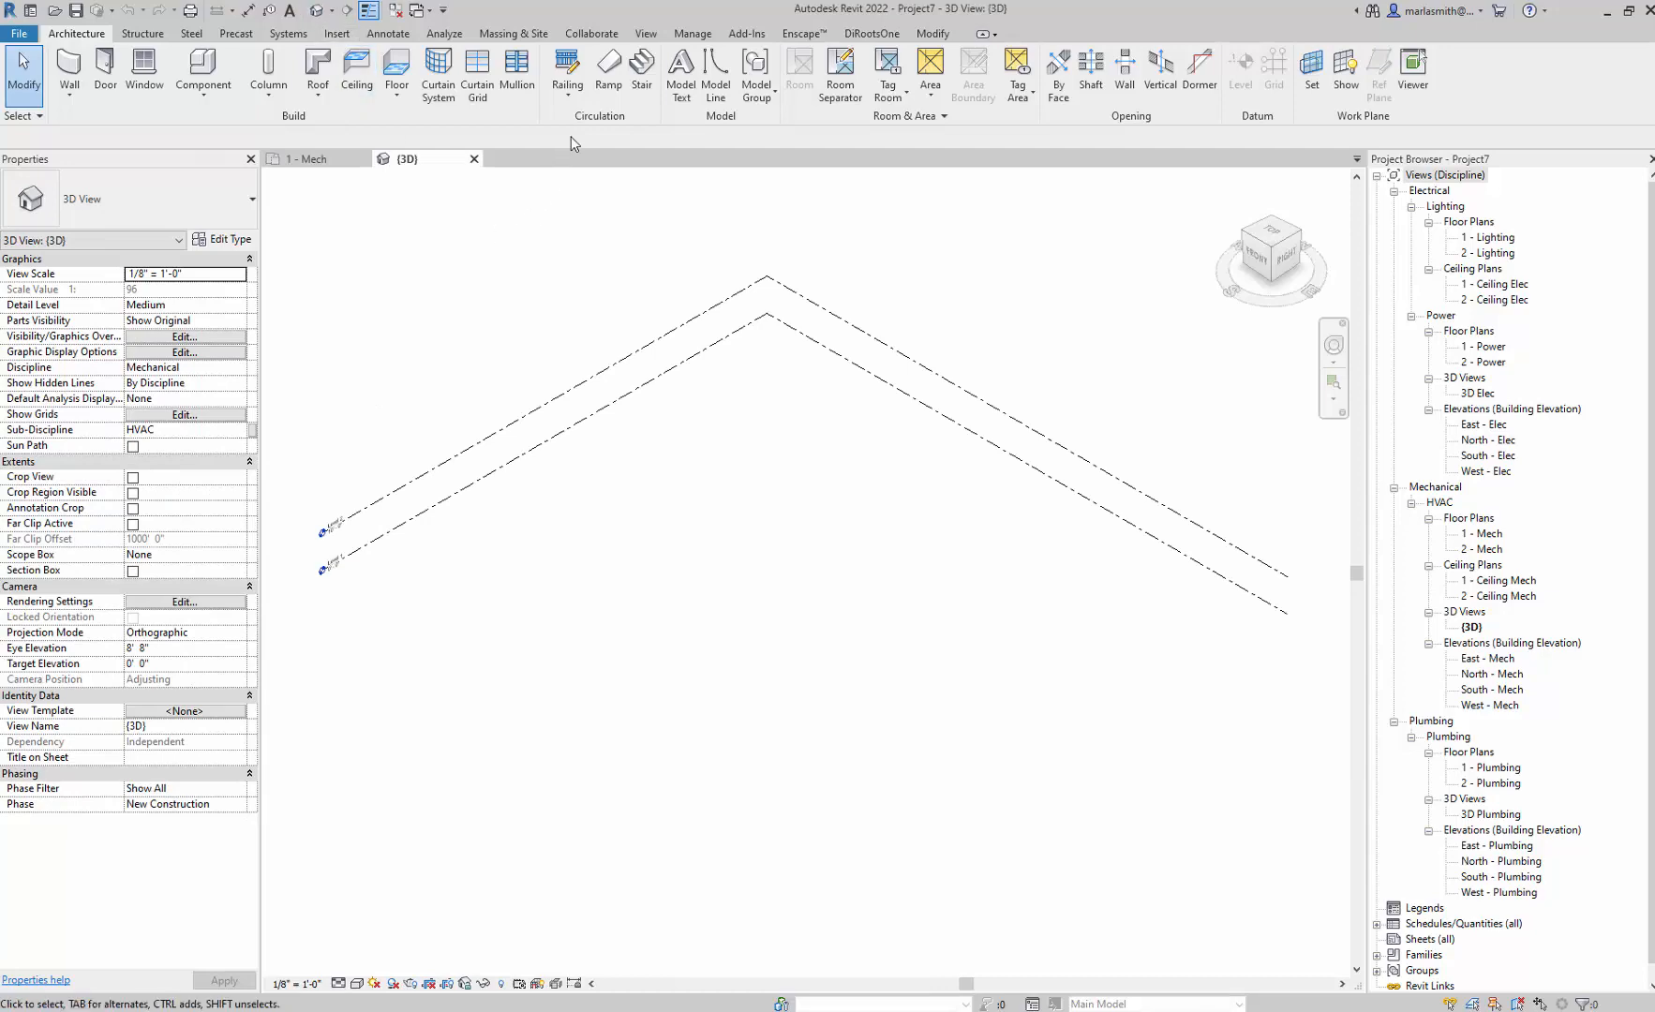
{"action": "left_click", "coordinate": [288, 34]}
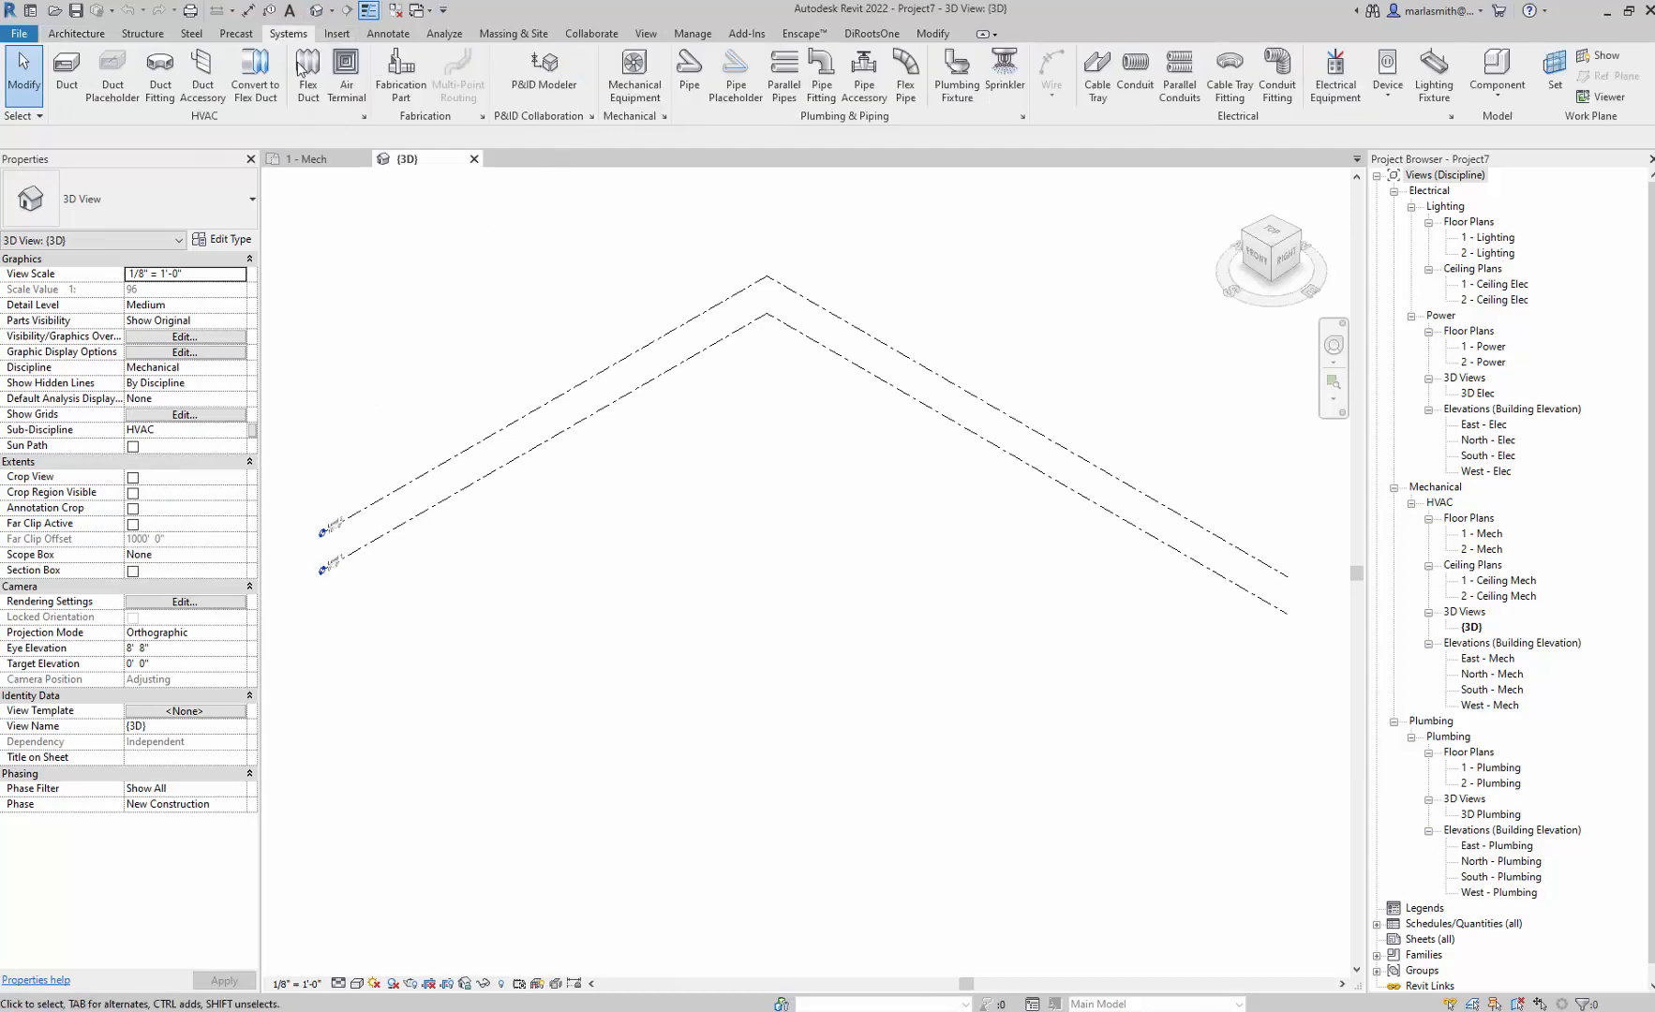
{"action": "left_click", "coordinate": [689, 87]}
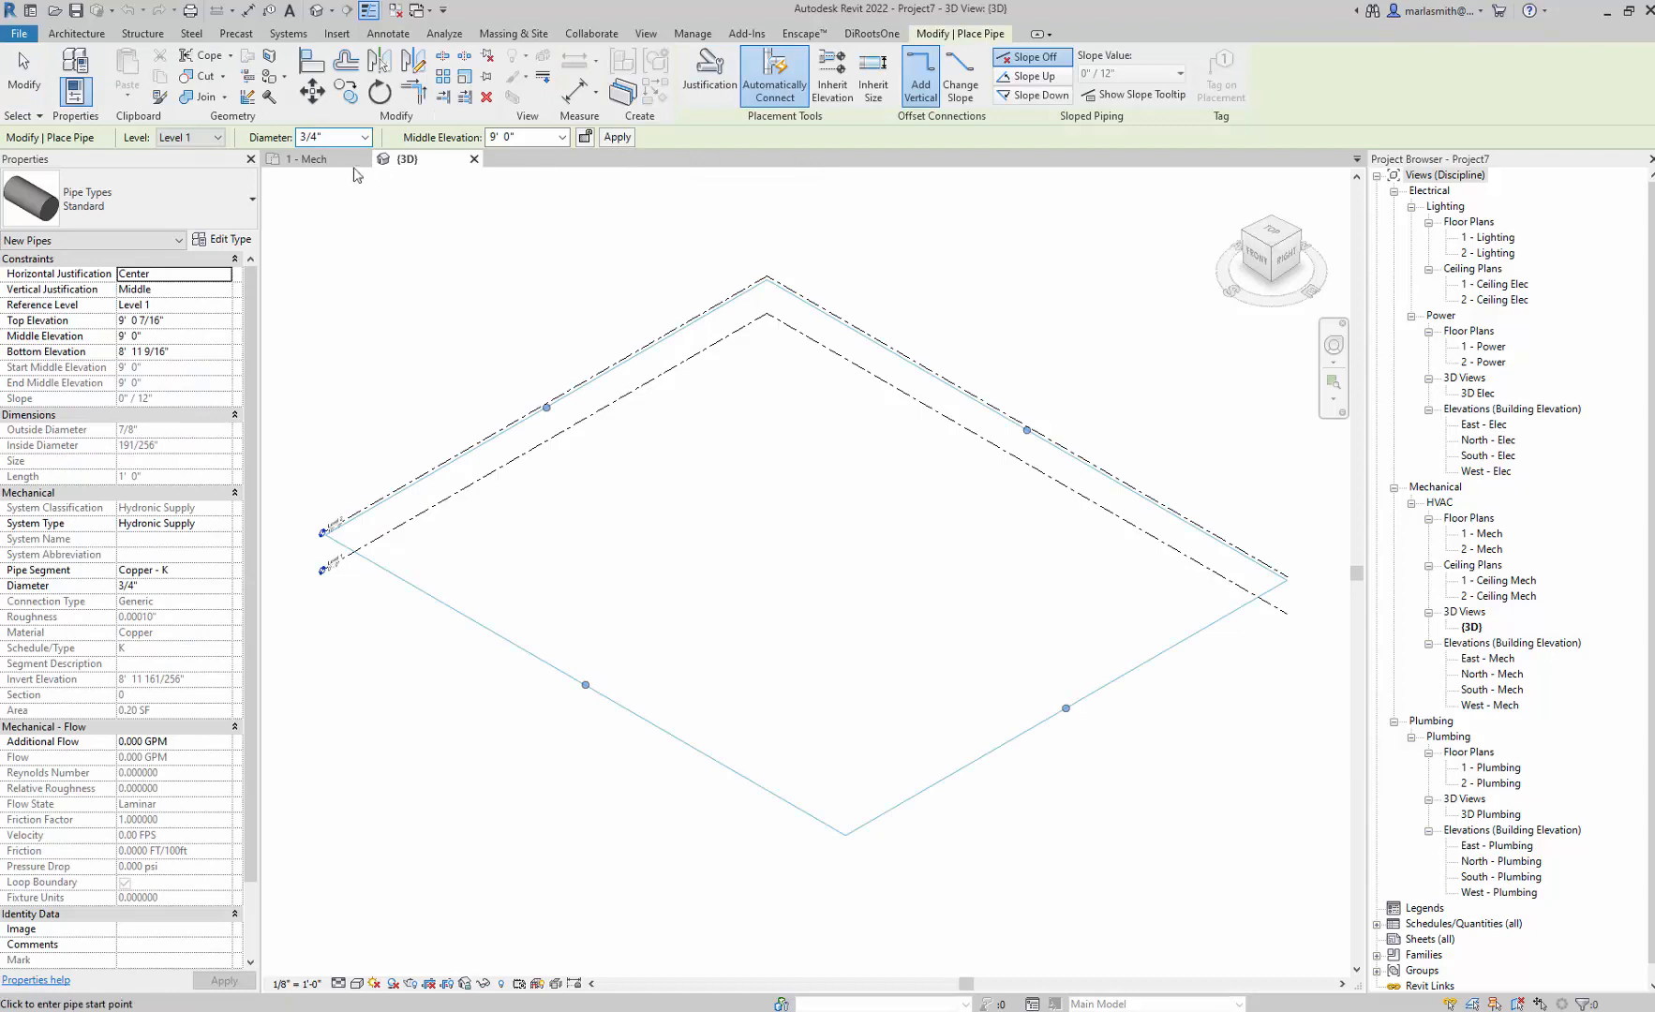
{"action": "left_click", "coordinate": [364, 137]}
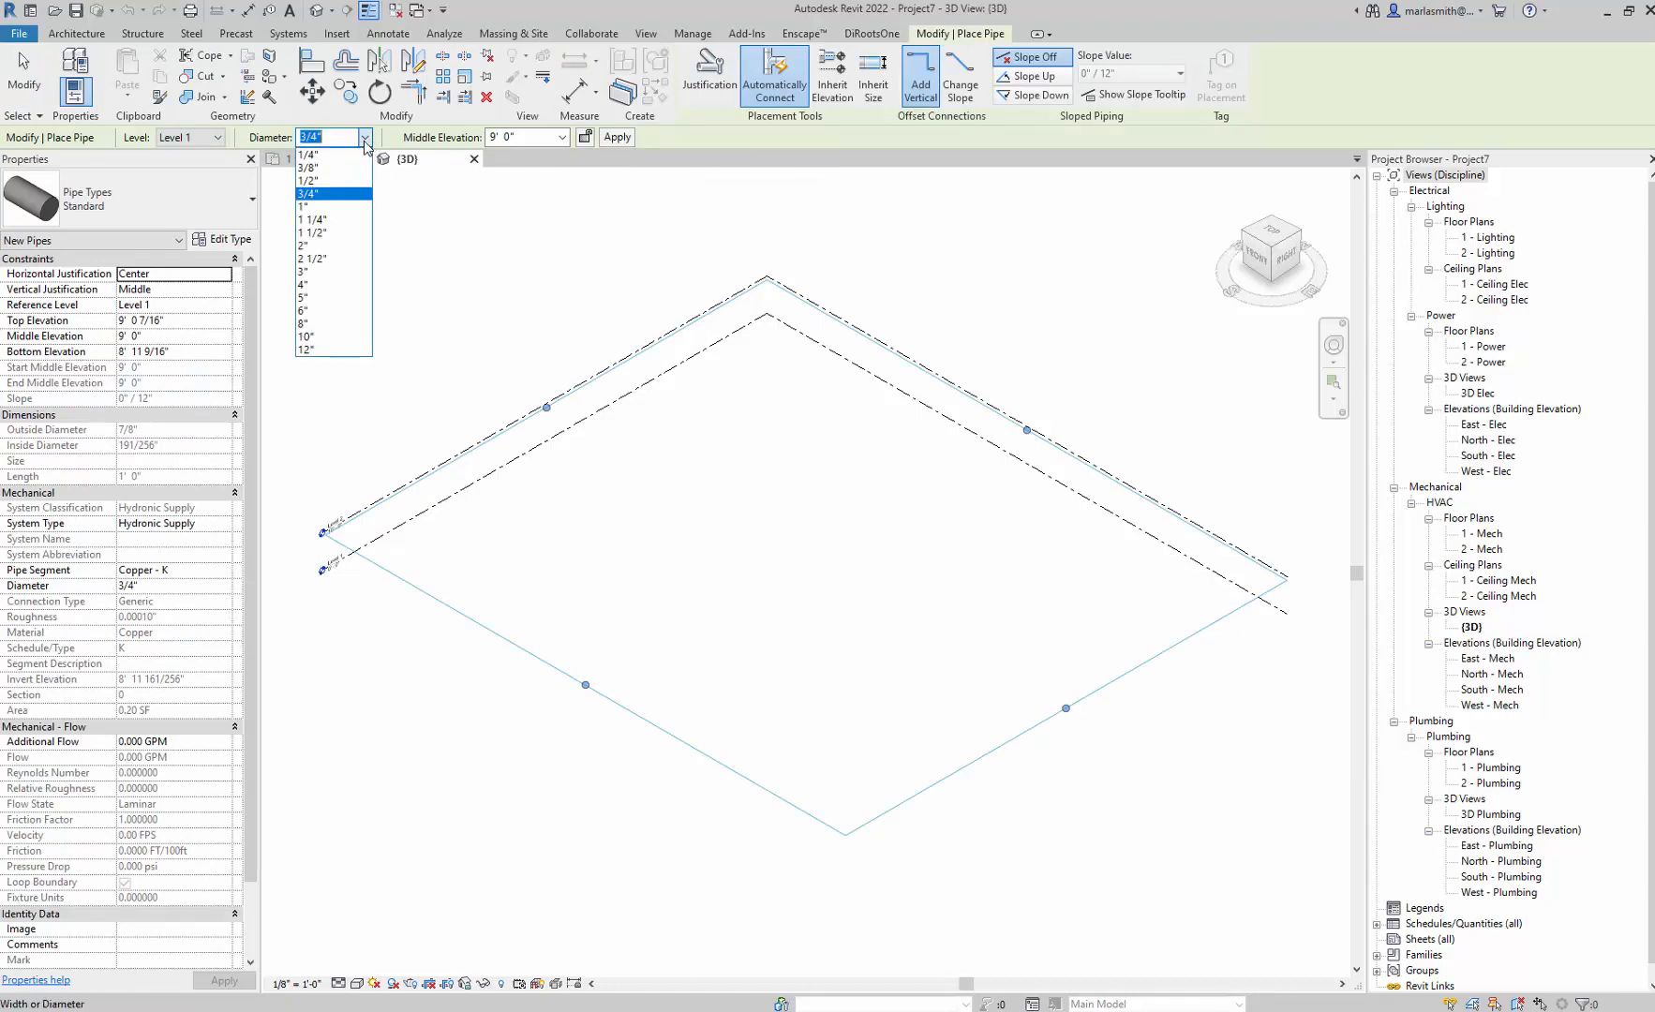
{"action": "left_click", "coordinate": [320, 194]}
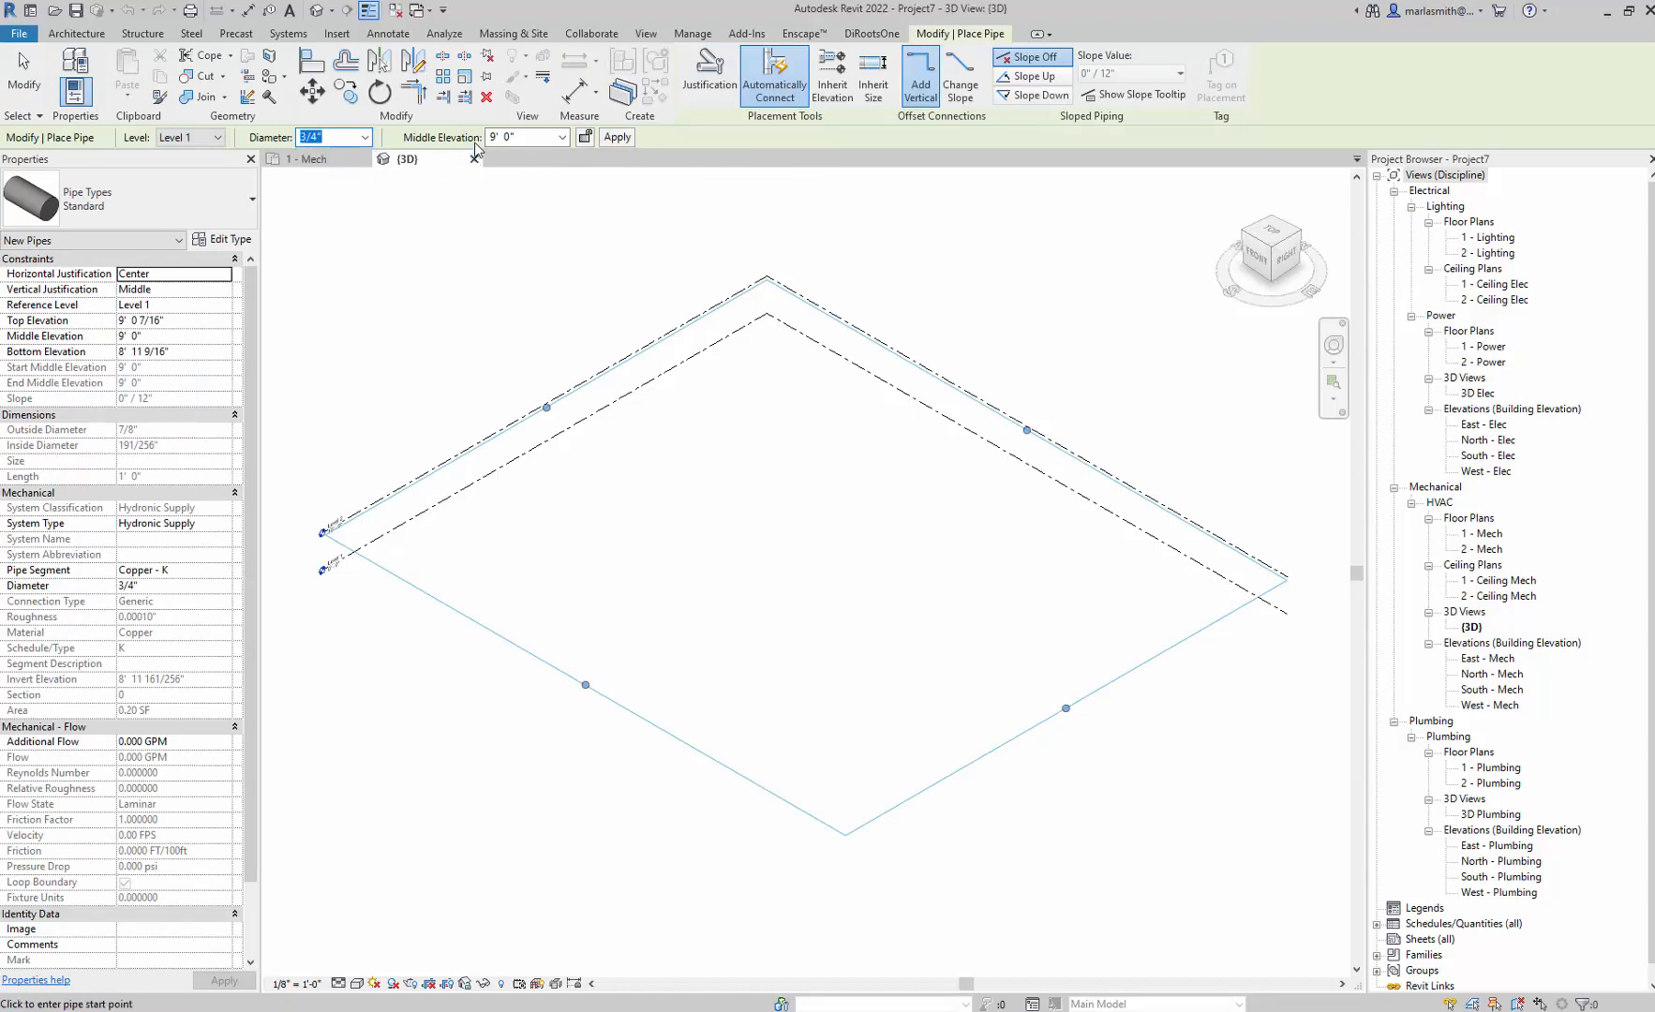
{"action": "left_click", "coordinate": [528, 137]}
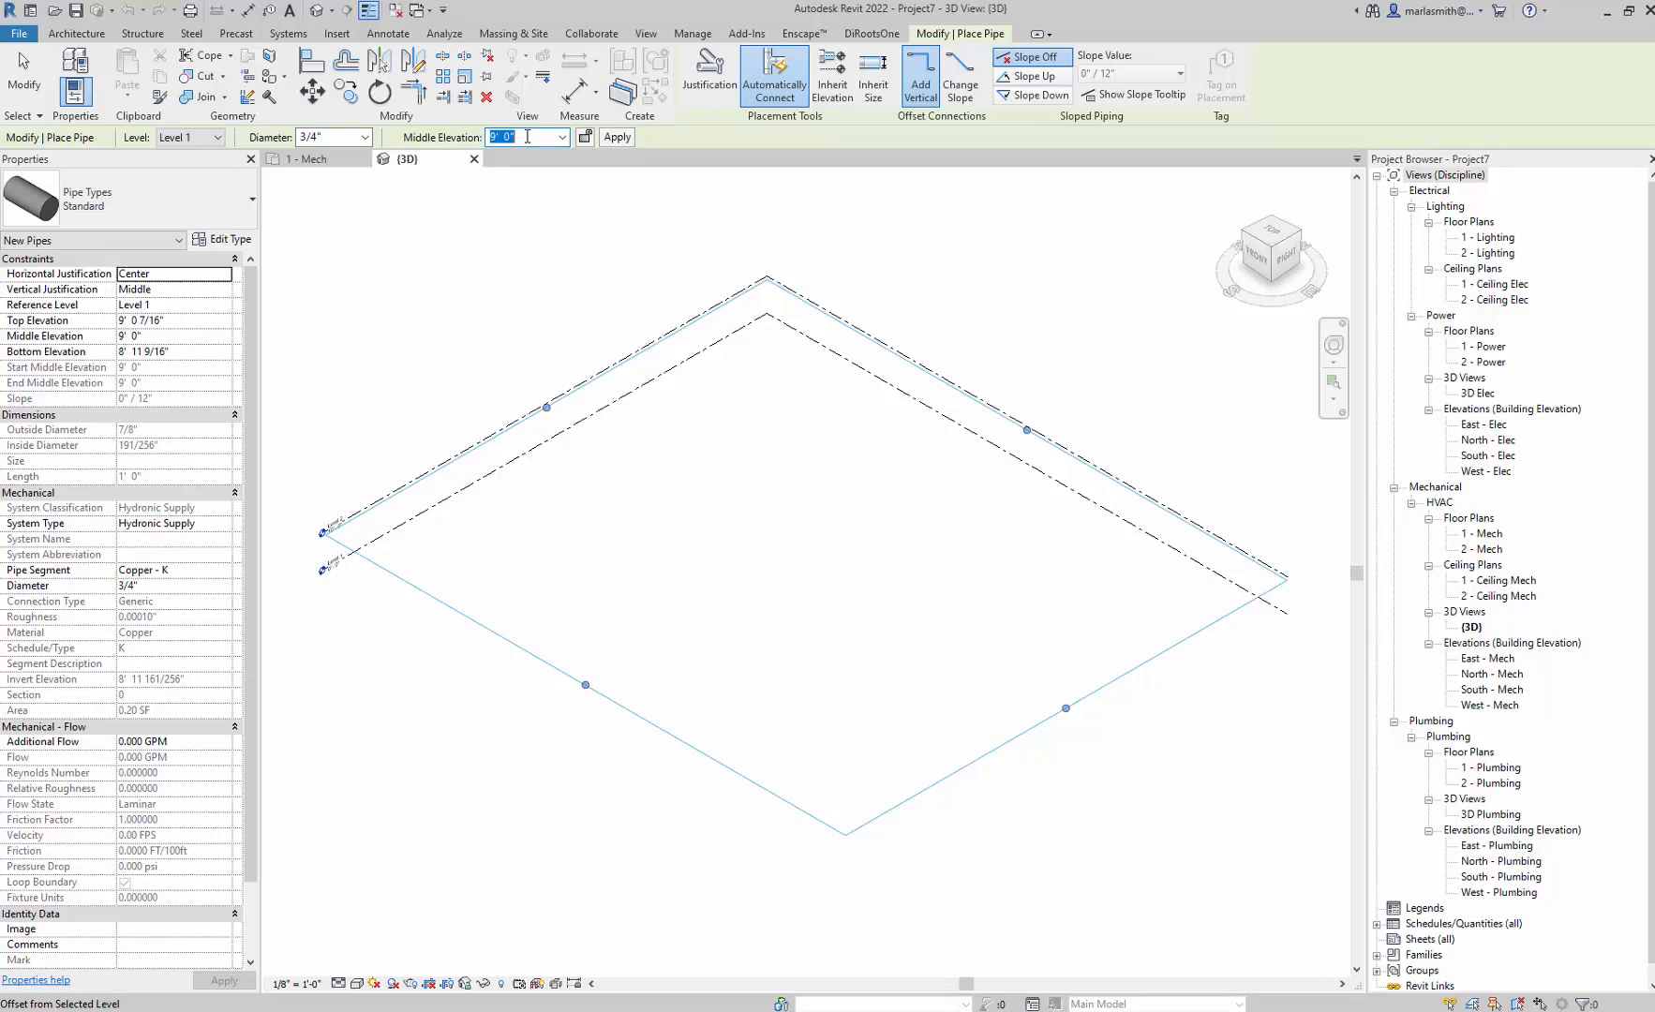
{"action": "type", "text": "1"}
{"action": "key", "text": "Return"}
{"action": "scroll", "coordinate": [735, 580], "scroll_direction": "up", "scroll_amount": 4}
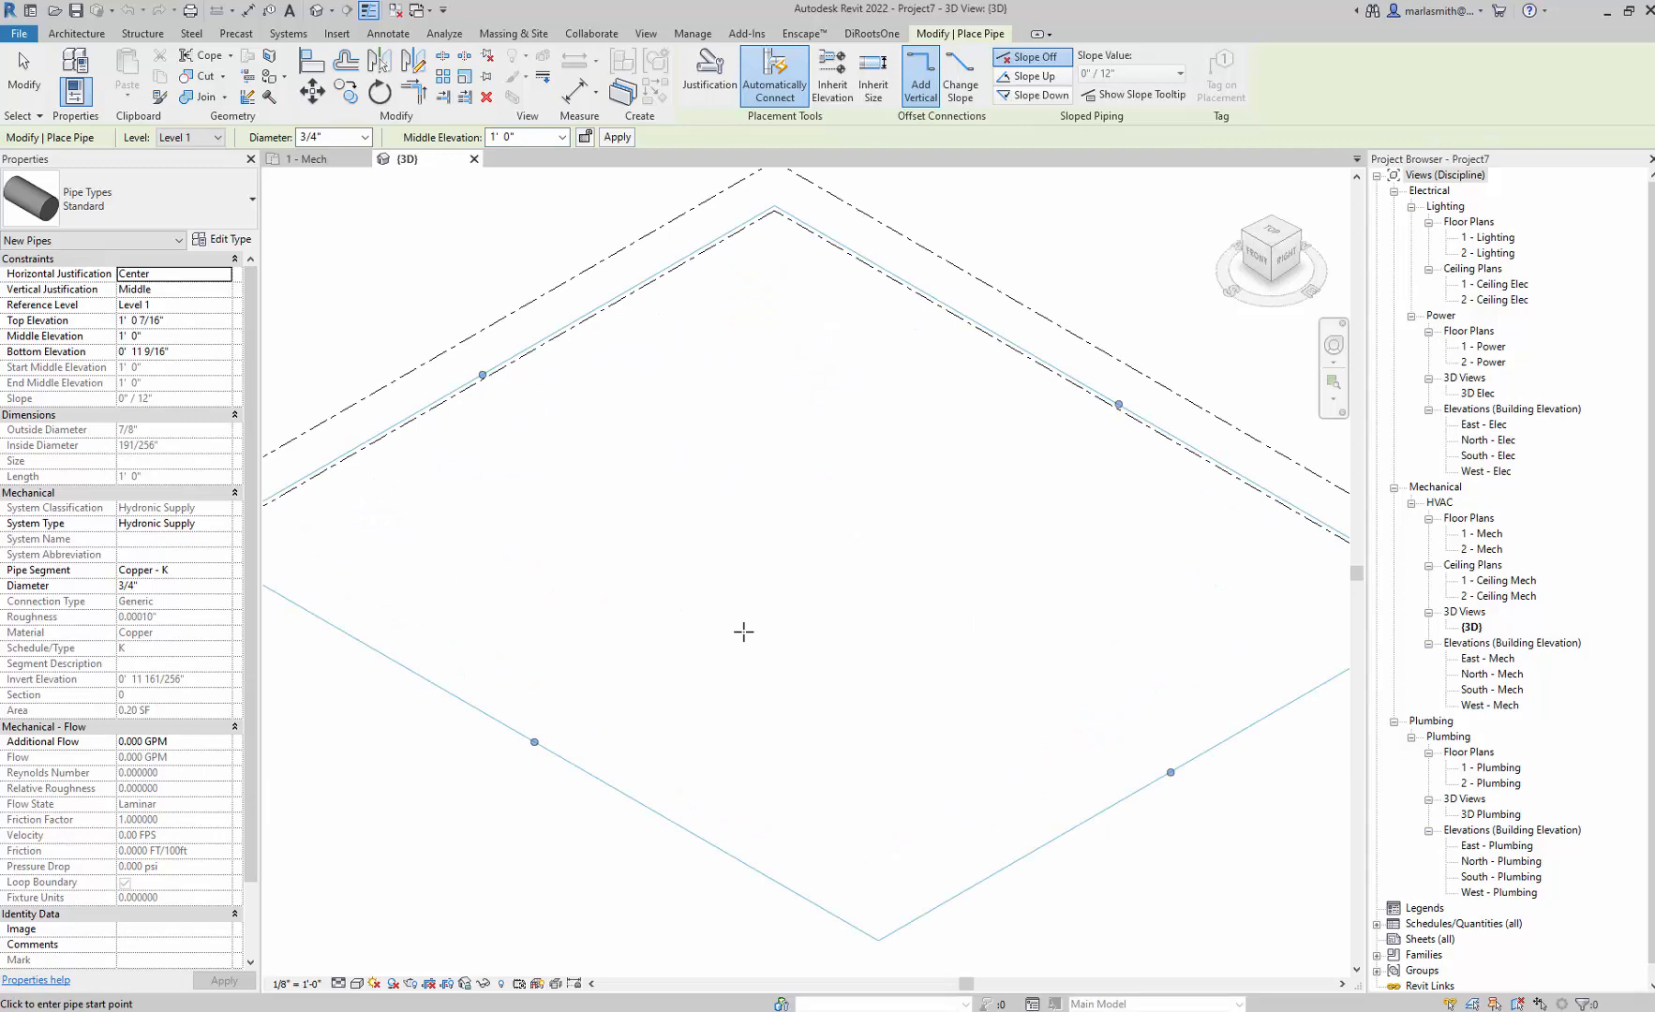
{"action": "scroll", "coordinate": [733, 567], "scroll_direction": "up", "scroll_amount": 2}
{"action": "left_click", "coordinate": [731, 562]}
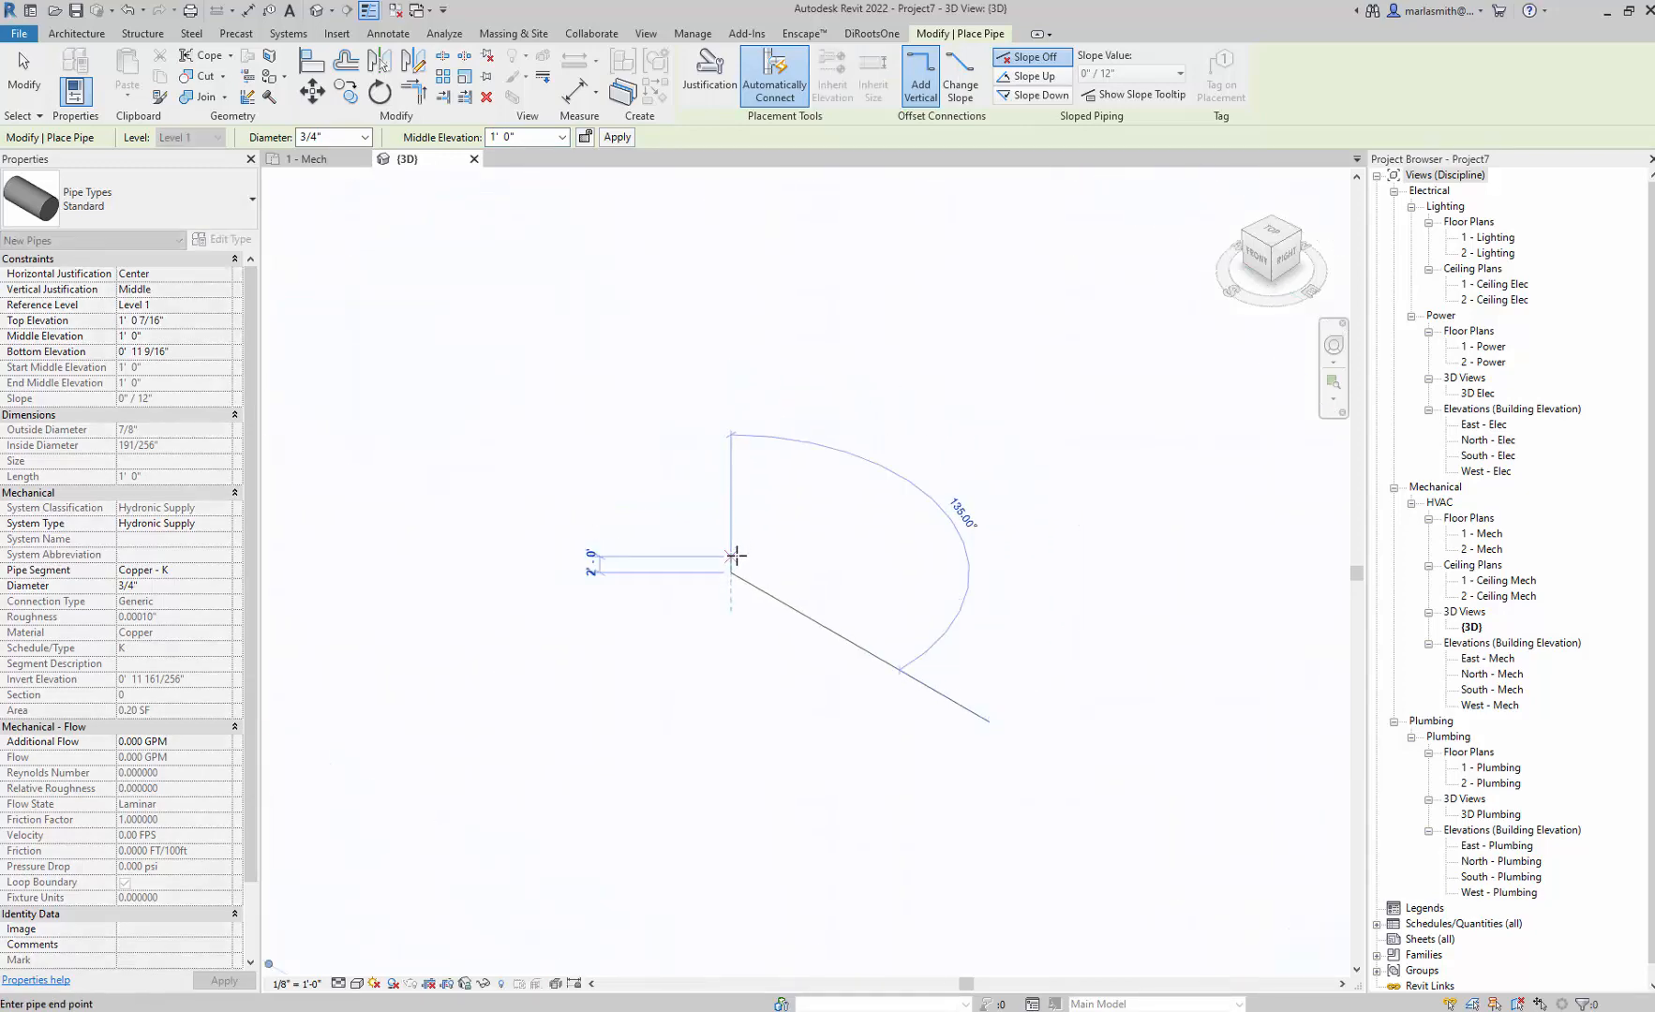
{"action": "scroll", "coordinate": [737, 555], "scroll_direction": "up", "scroll_amount": 2}
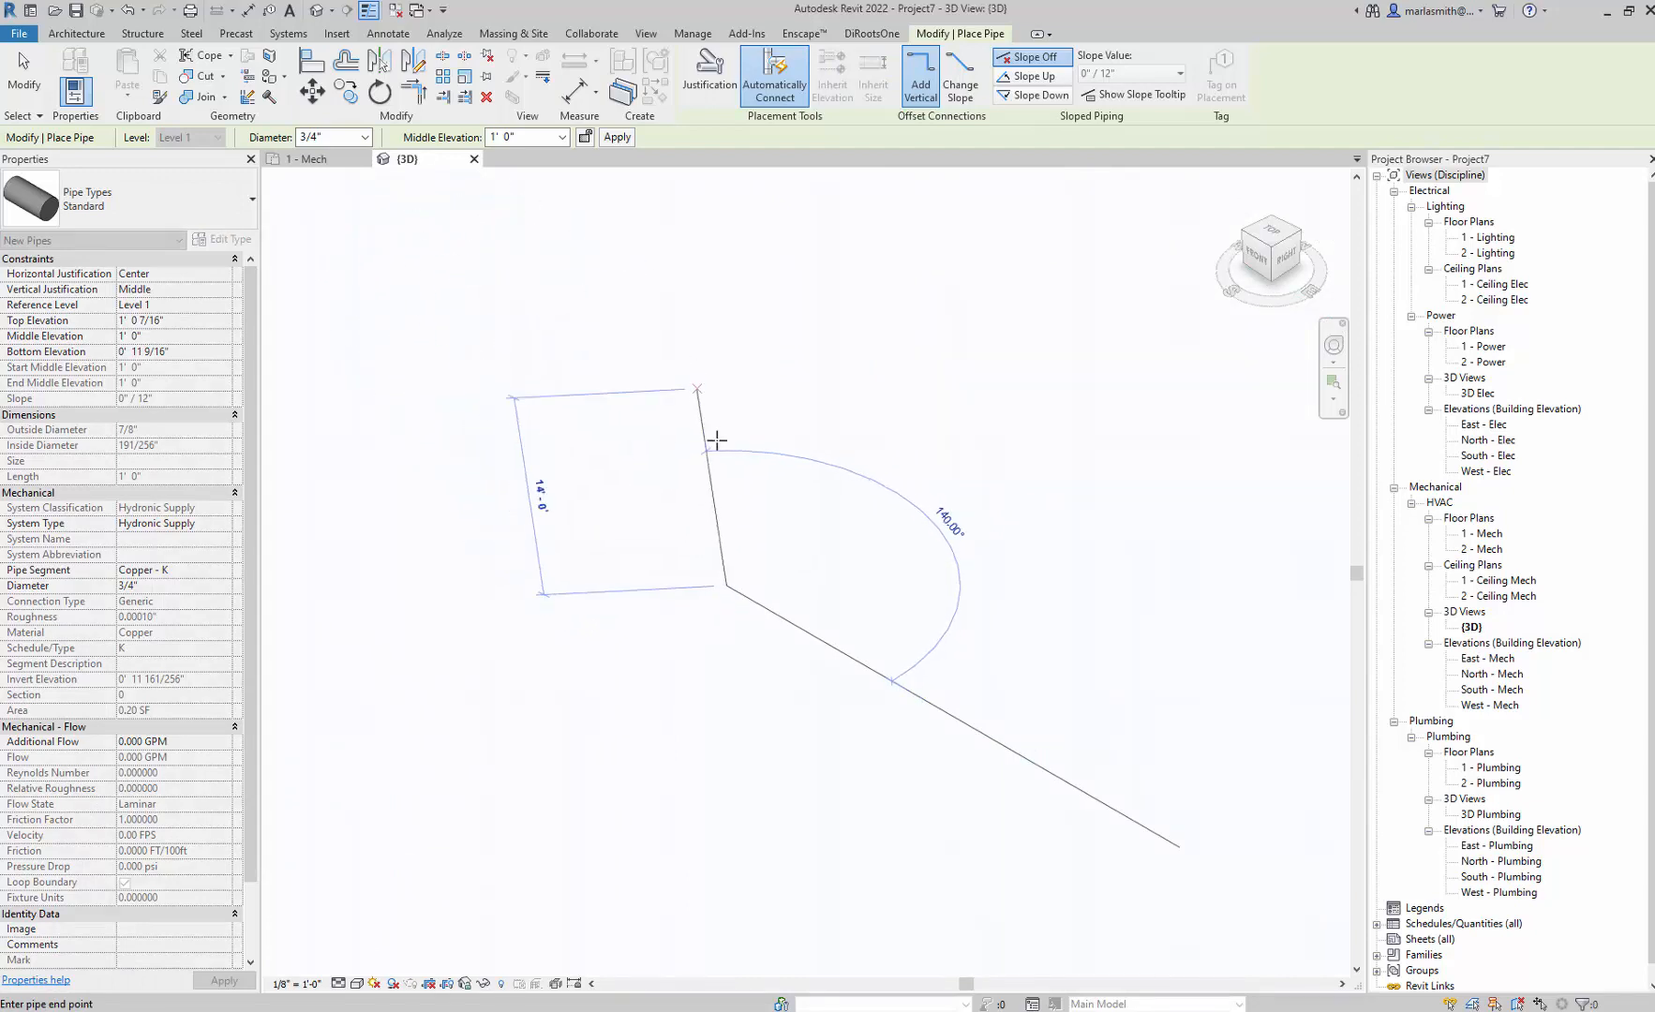
- Set the middle elevation to 2' 0" and draw a short horizontal pipe as the first run
{"action": "left_click", "coordinate": [540, 137]}
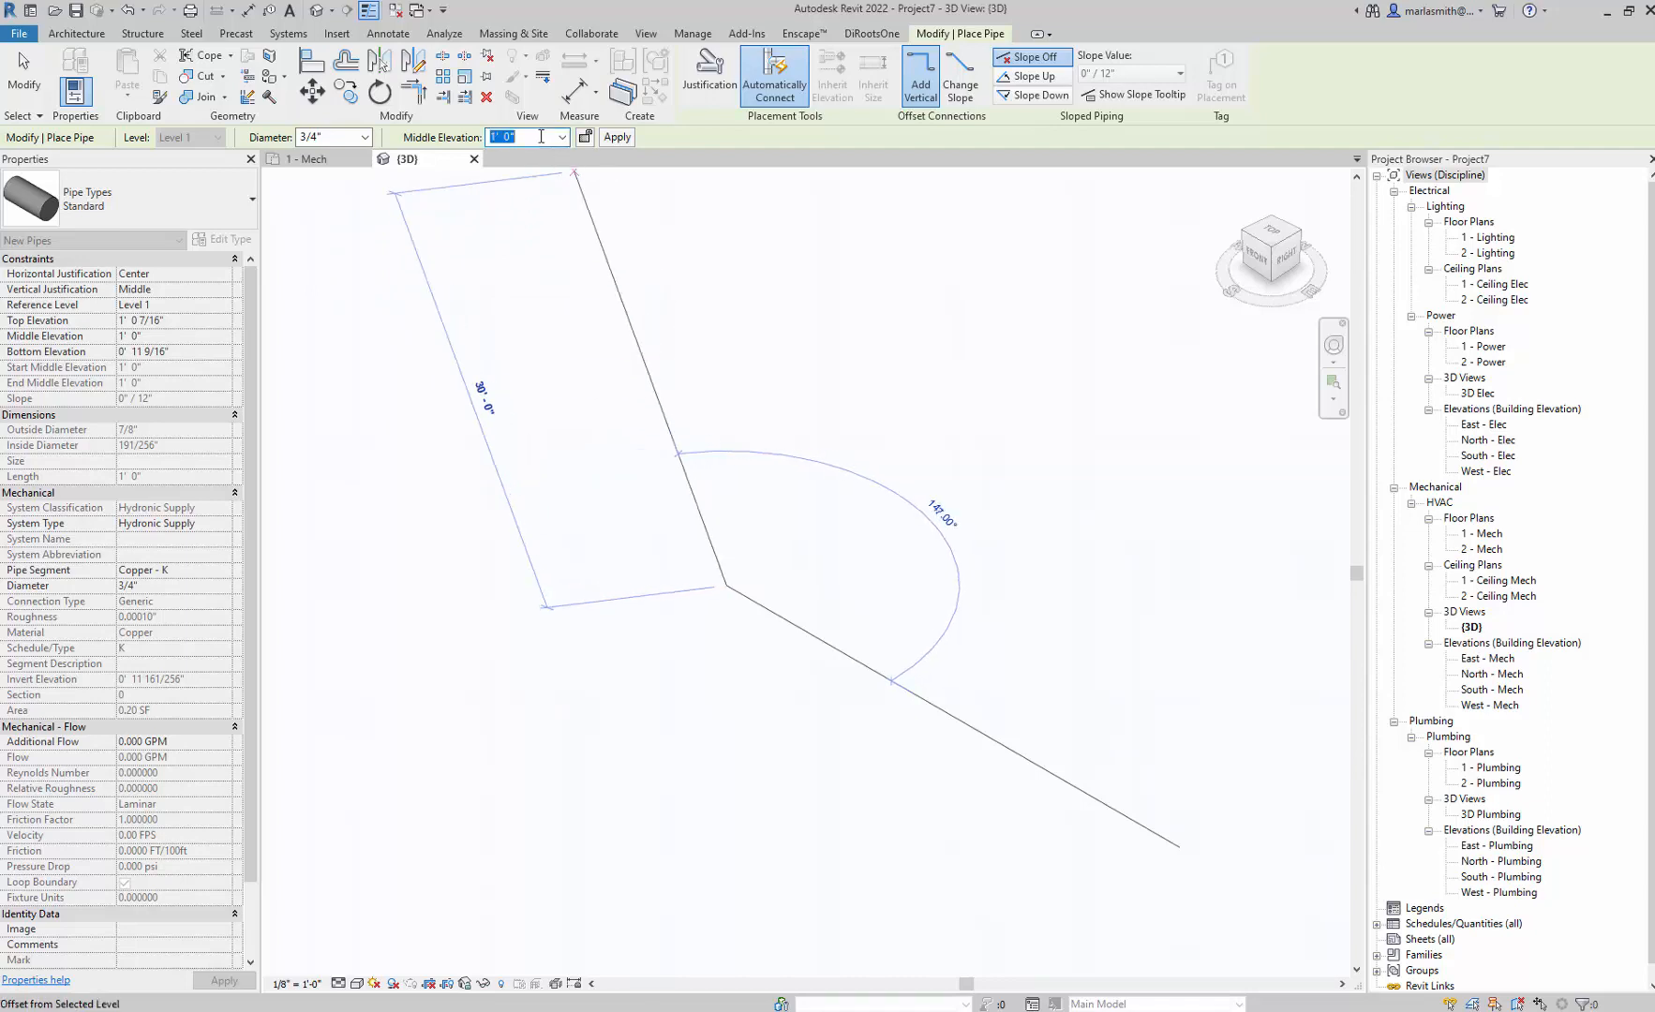
{"action": "type", "text": "2"}
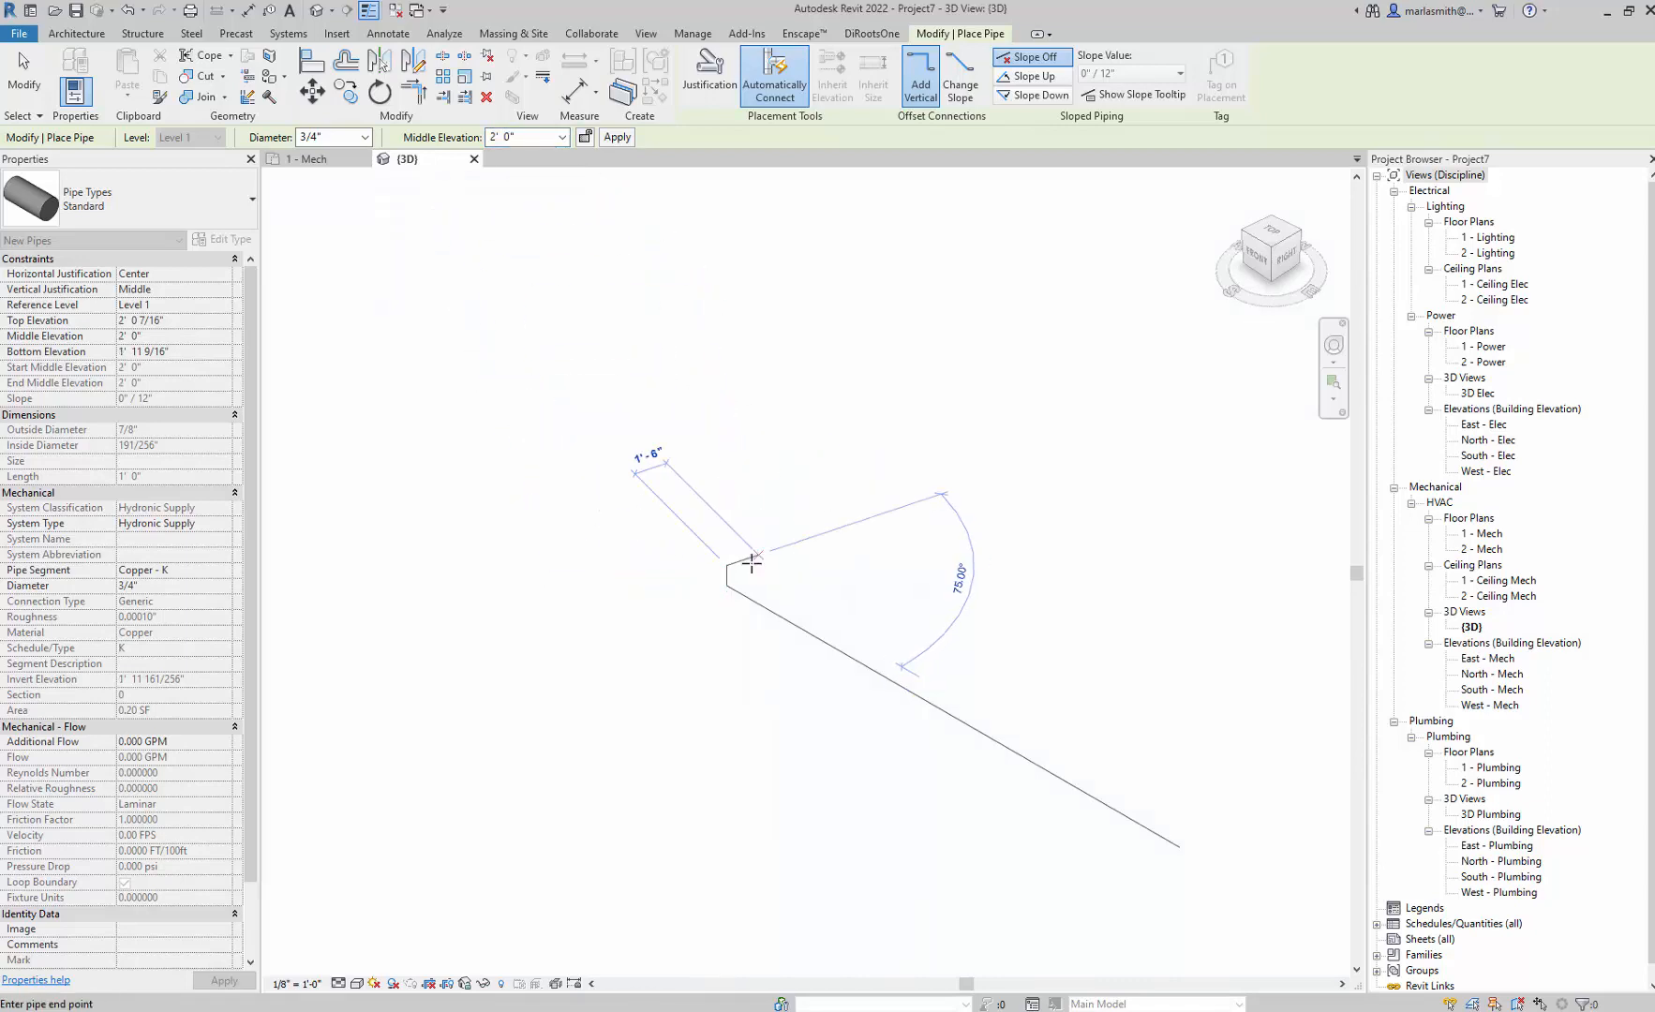
{"action": "scroll", "coordinate": [749, 564], "scroll_direction": "up", "scroll_amount": 5}
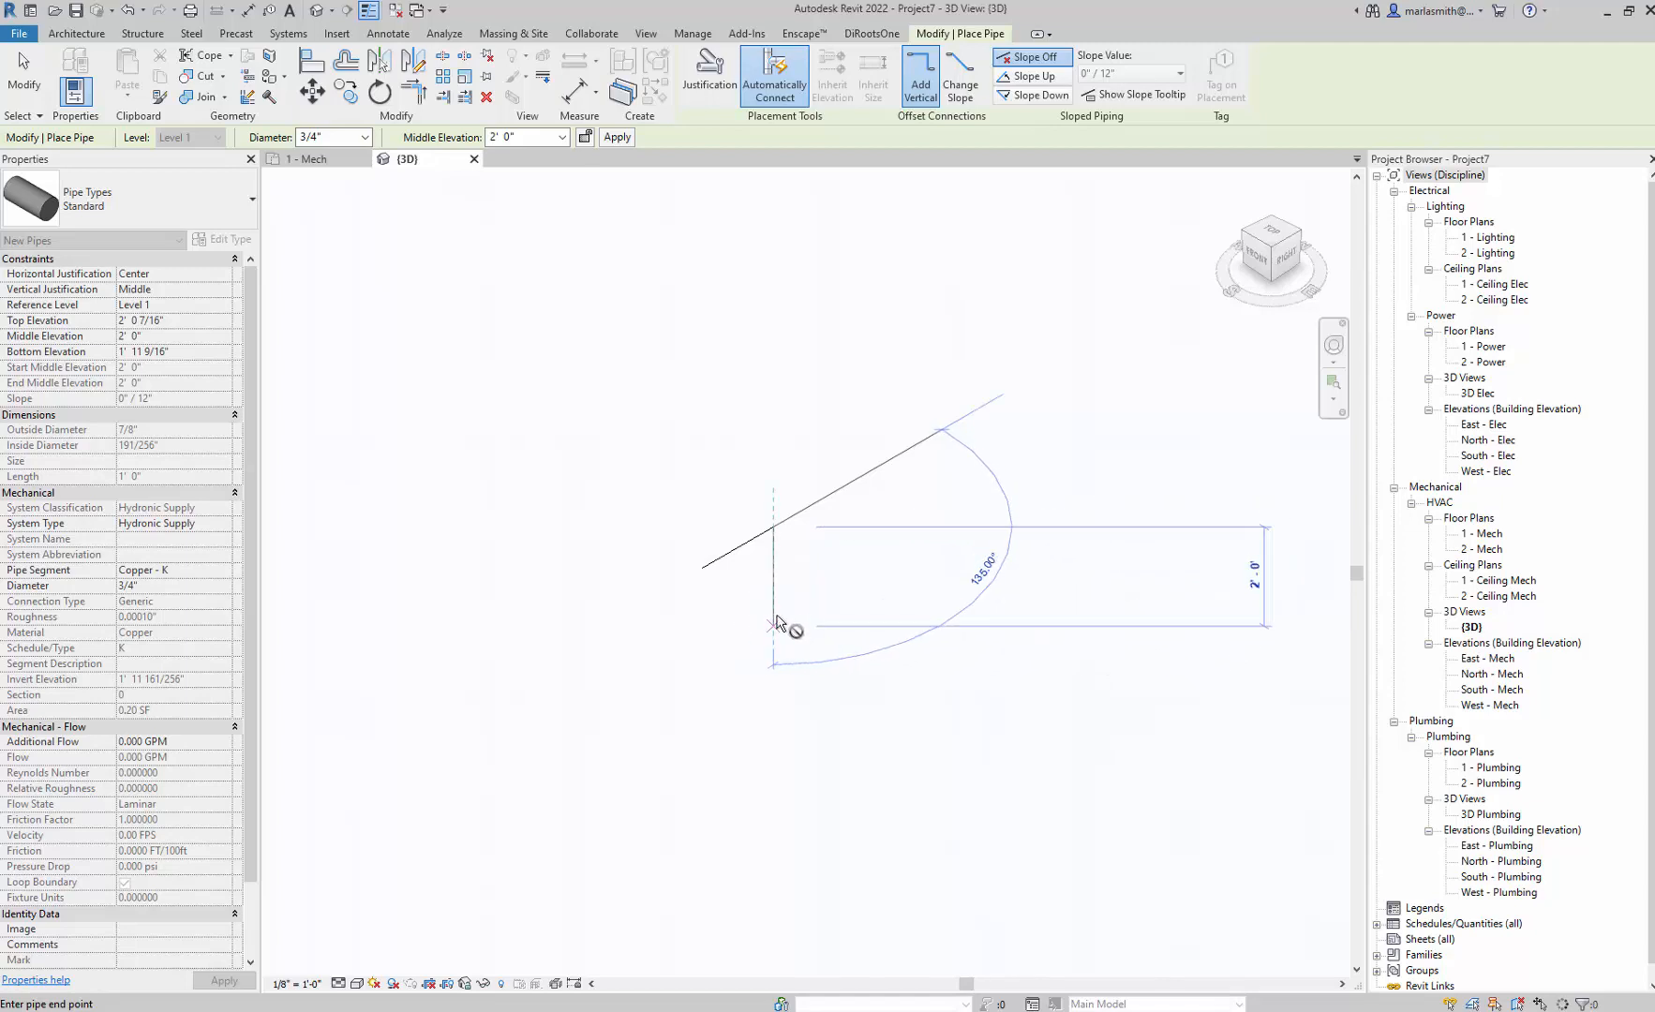
- Drop the pipe to 0' 0" and extend it in the same direction, and raise it to 4' 0" with a short perpendicular run
{"action": "left_click", "coordinate": [530, 136]}
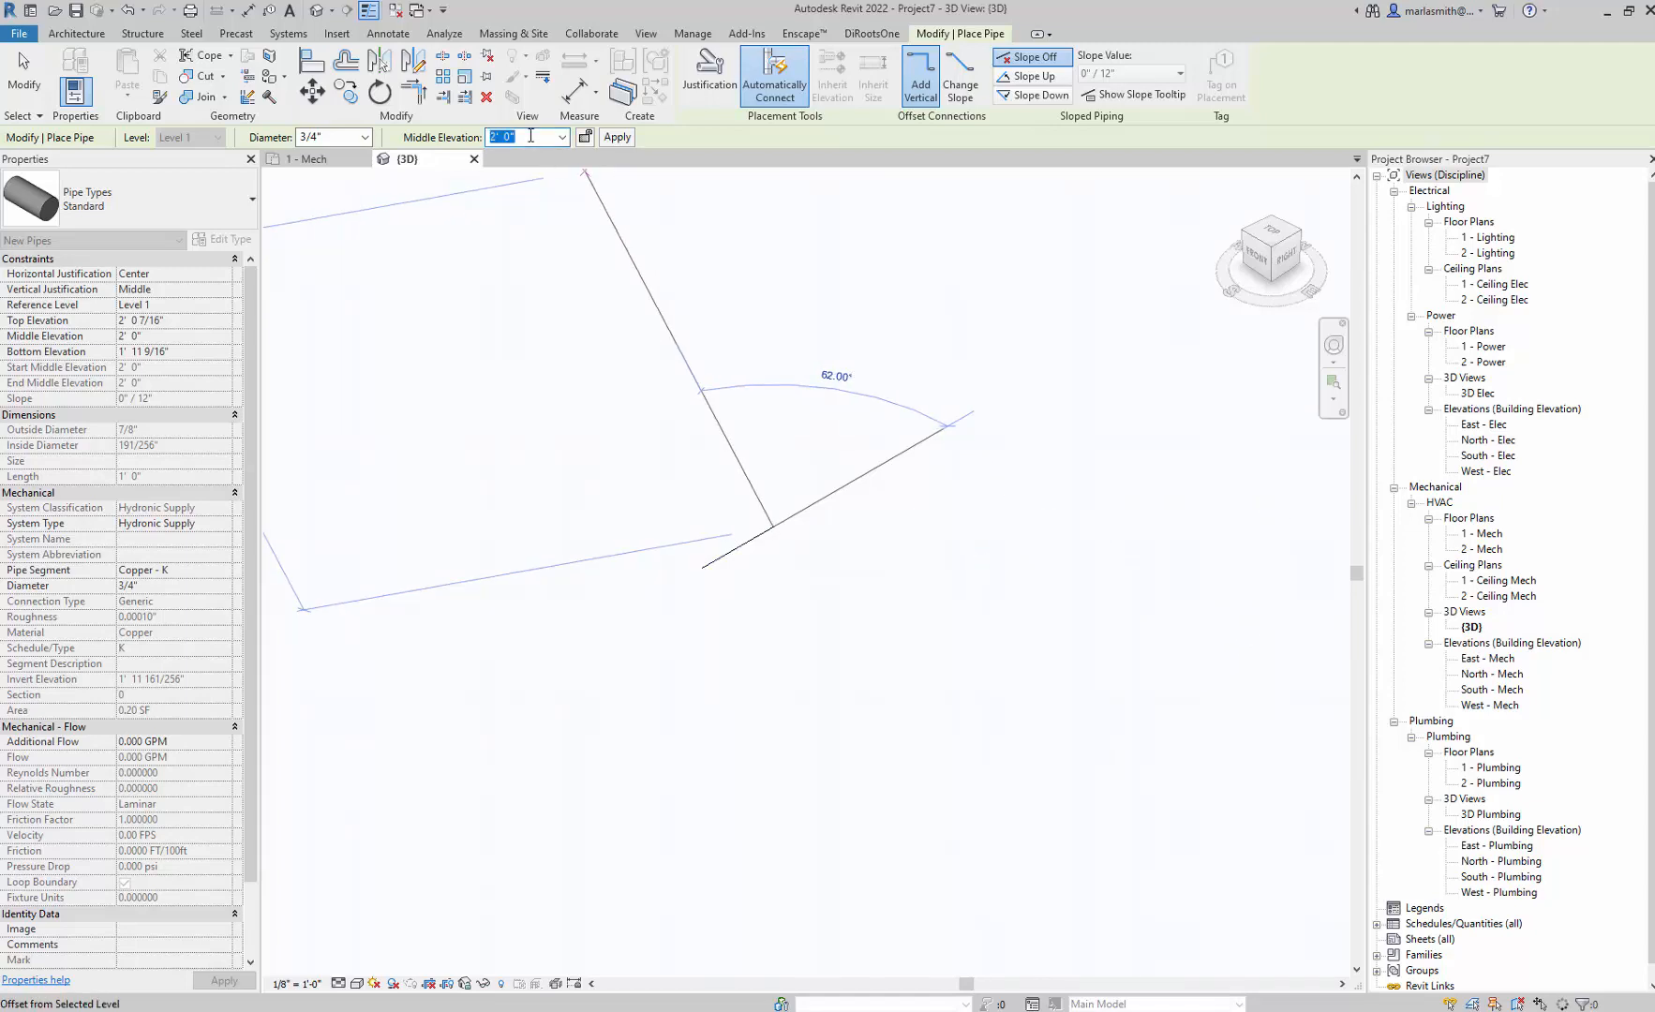
{"action": "type", "text": "0"}
{"action": "key", "text": "Return"}
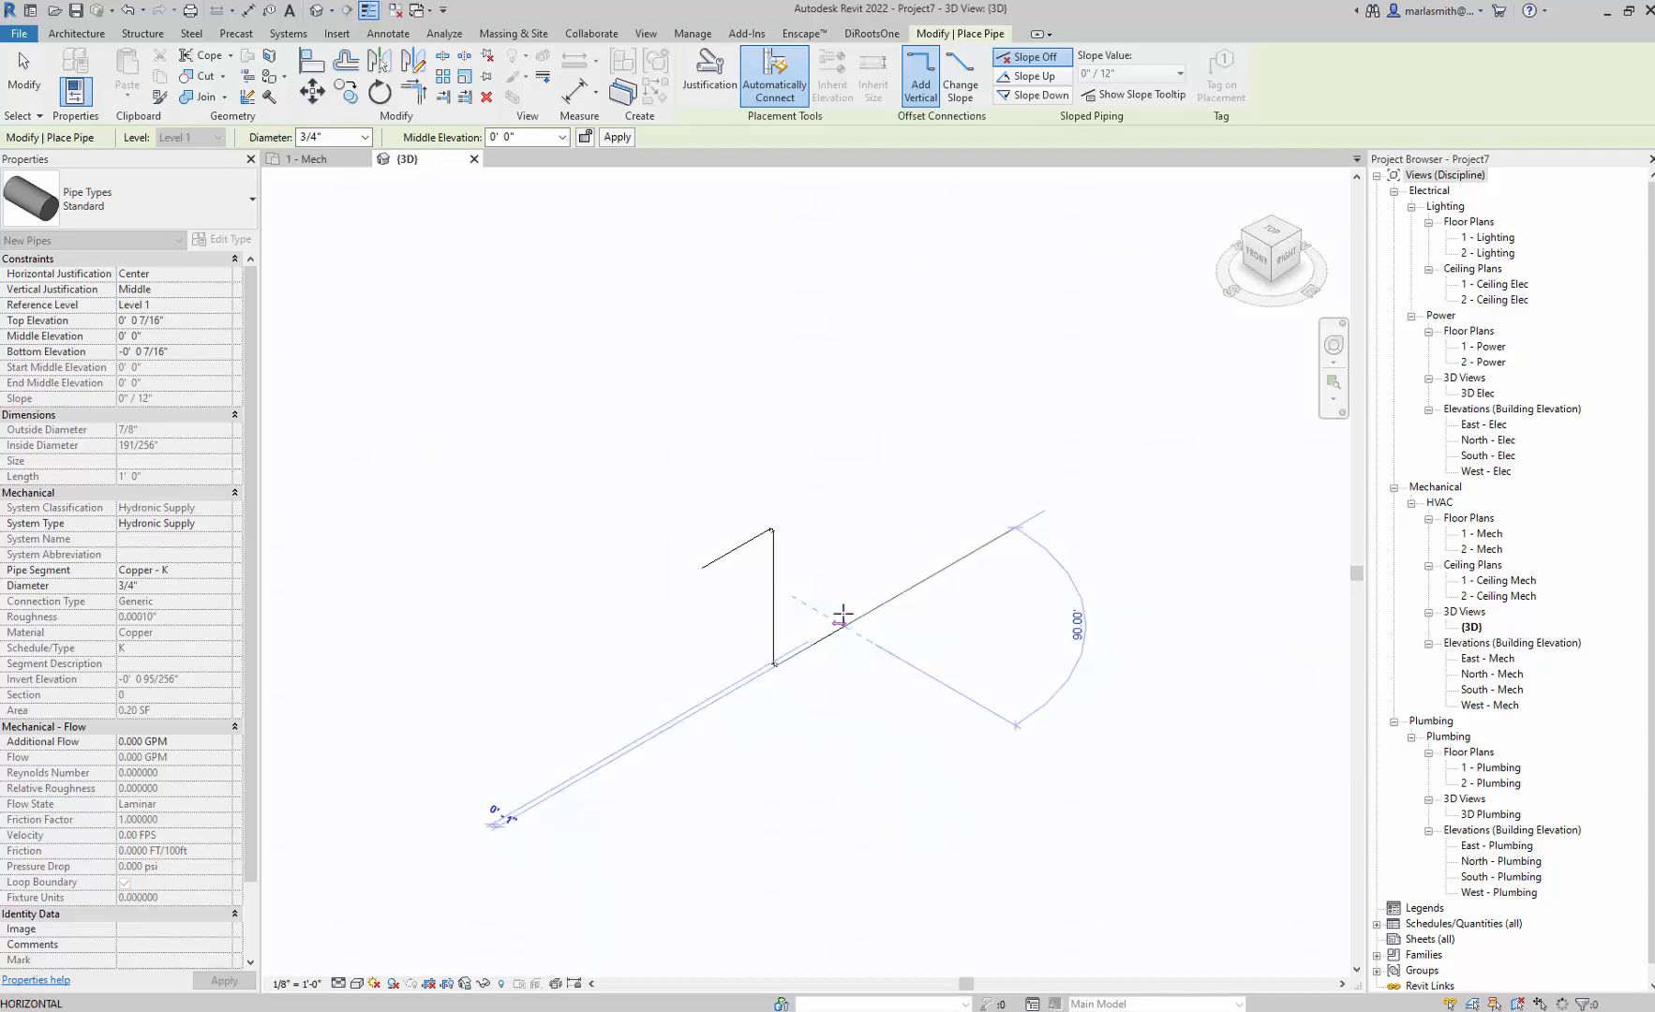
{"action": "left_click", "coordinate": [539, 136]}
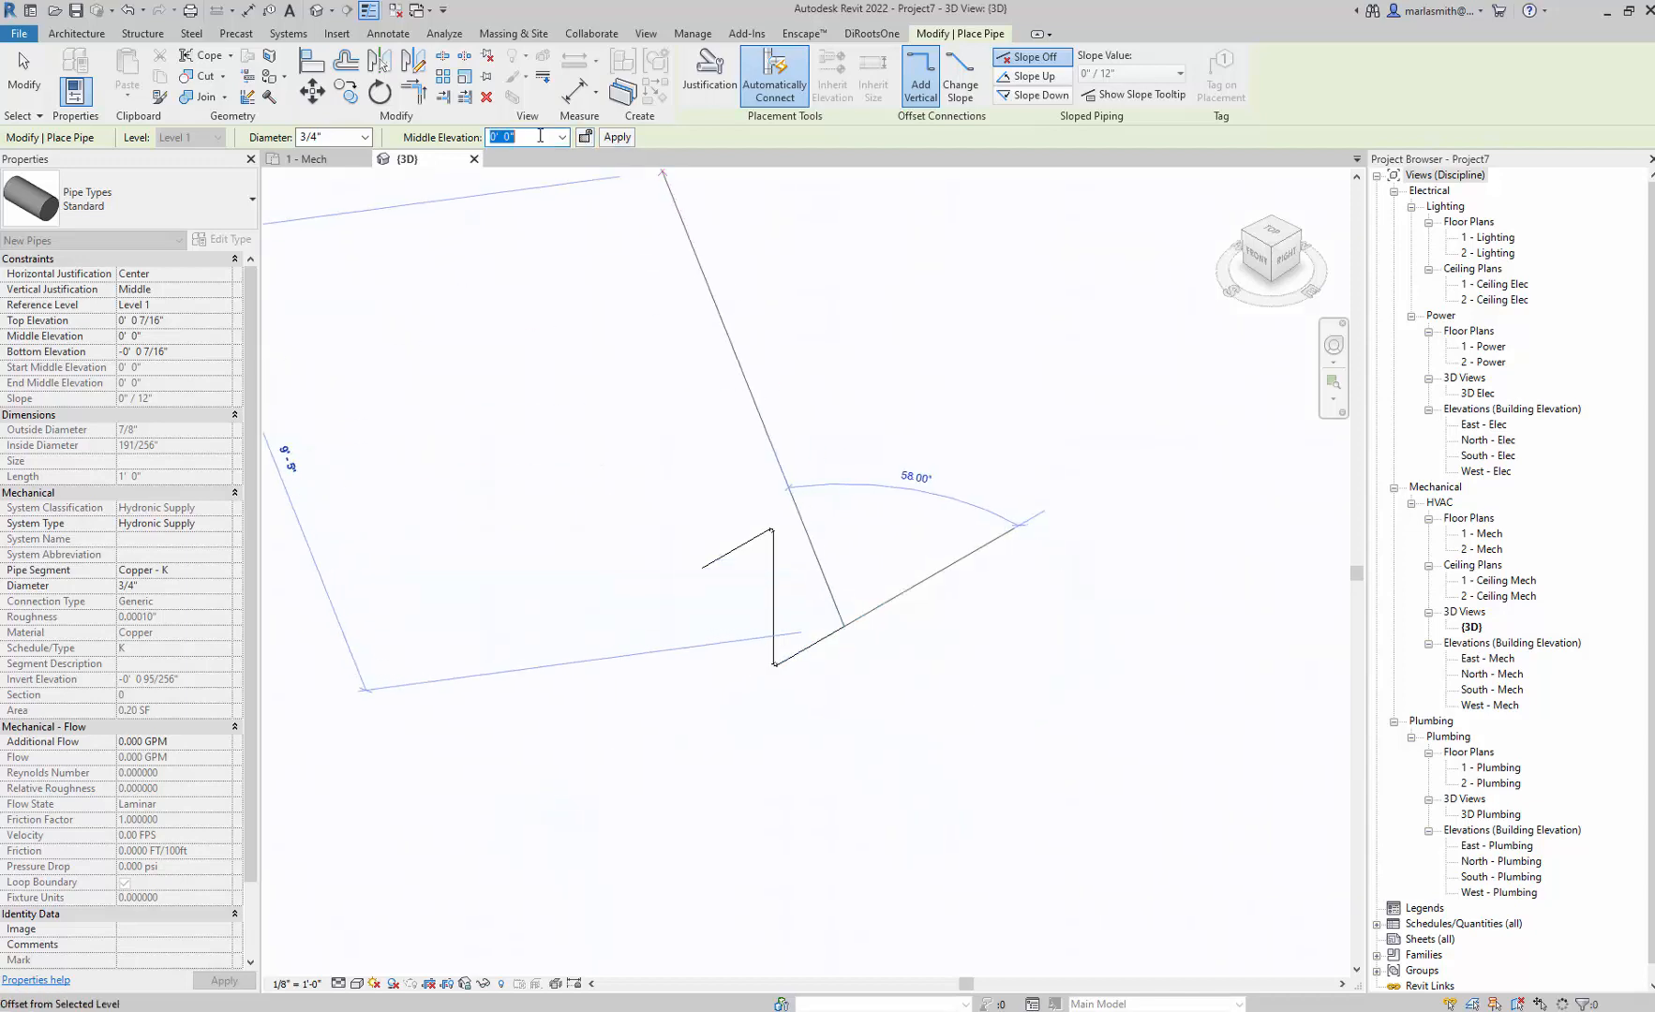
{"action": "type", "text": "4"}
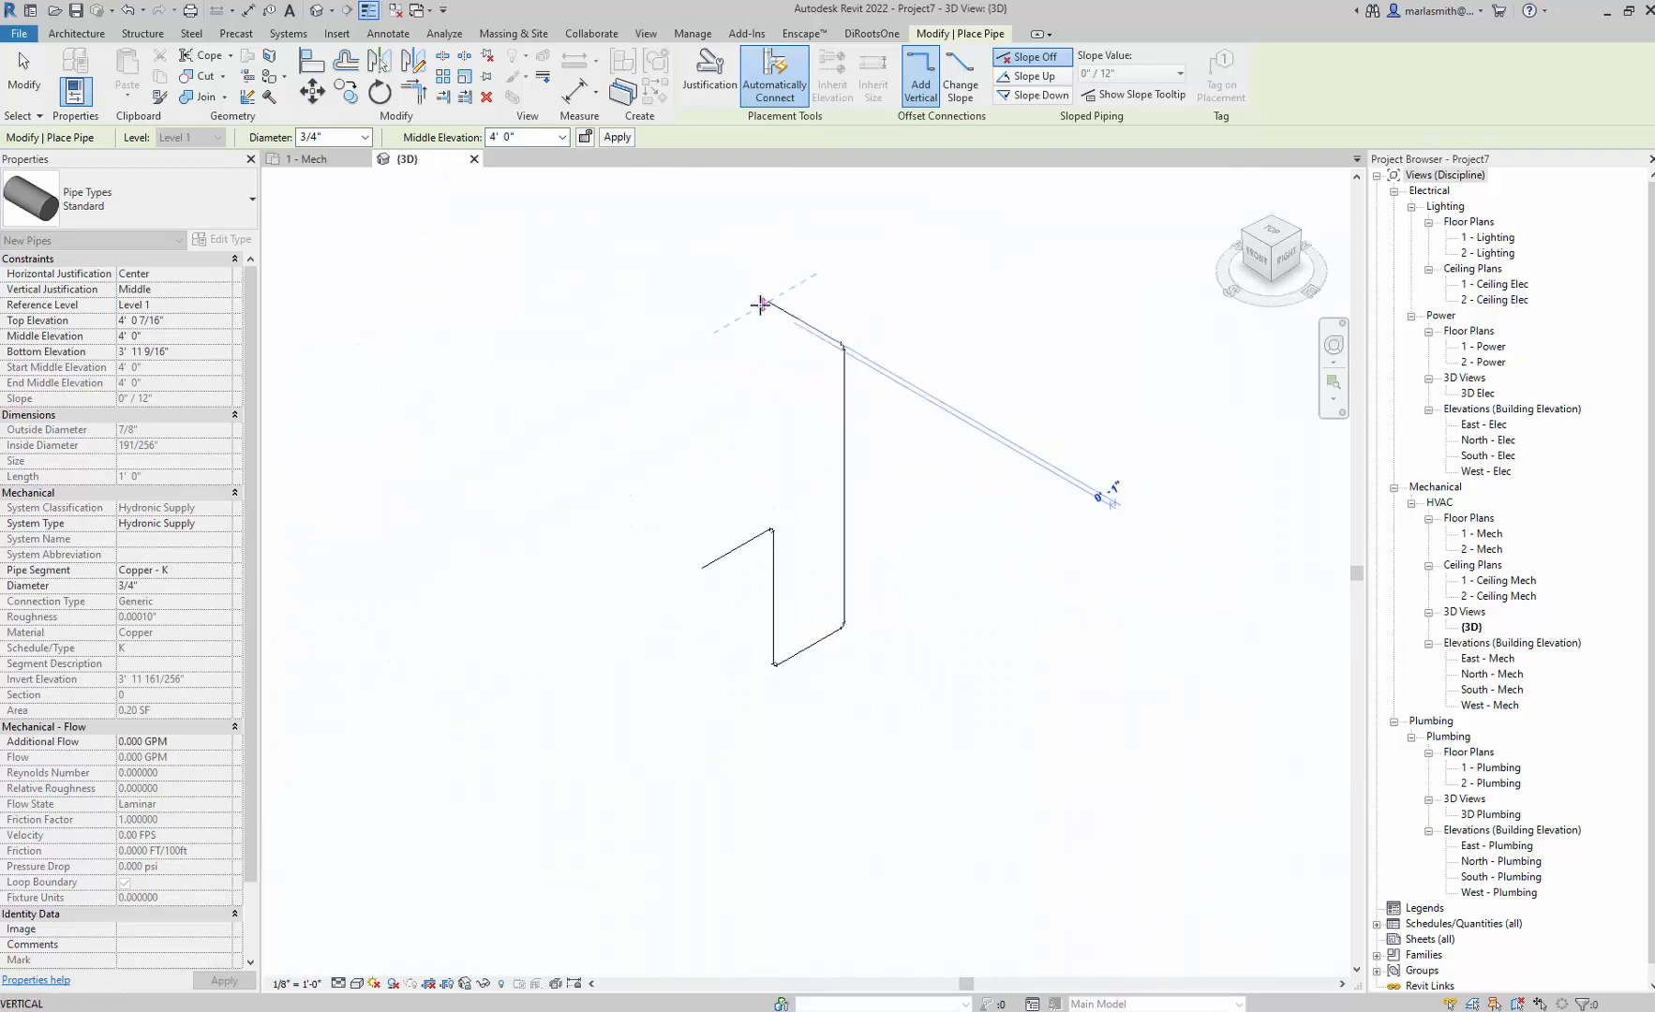
- Drop the pipe to a 2' 0" middle elevation, run it back across the tall riser, and finish the pipe
{"action": "left_click", "coordinate": [521, 137]}
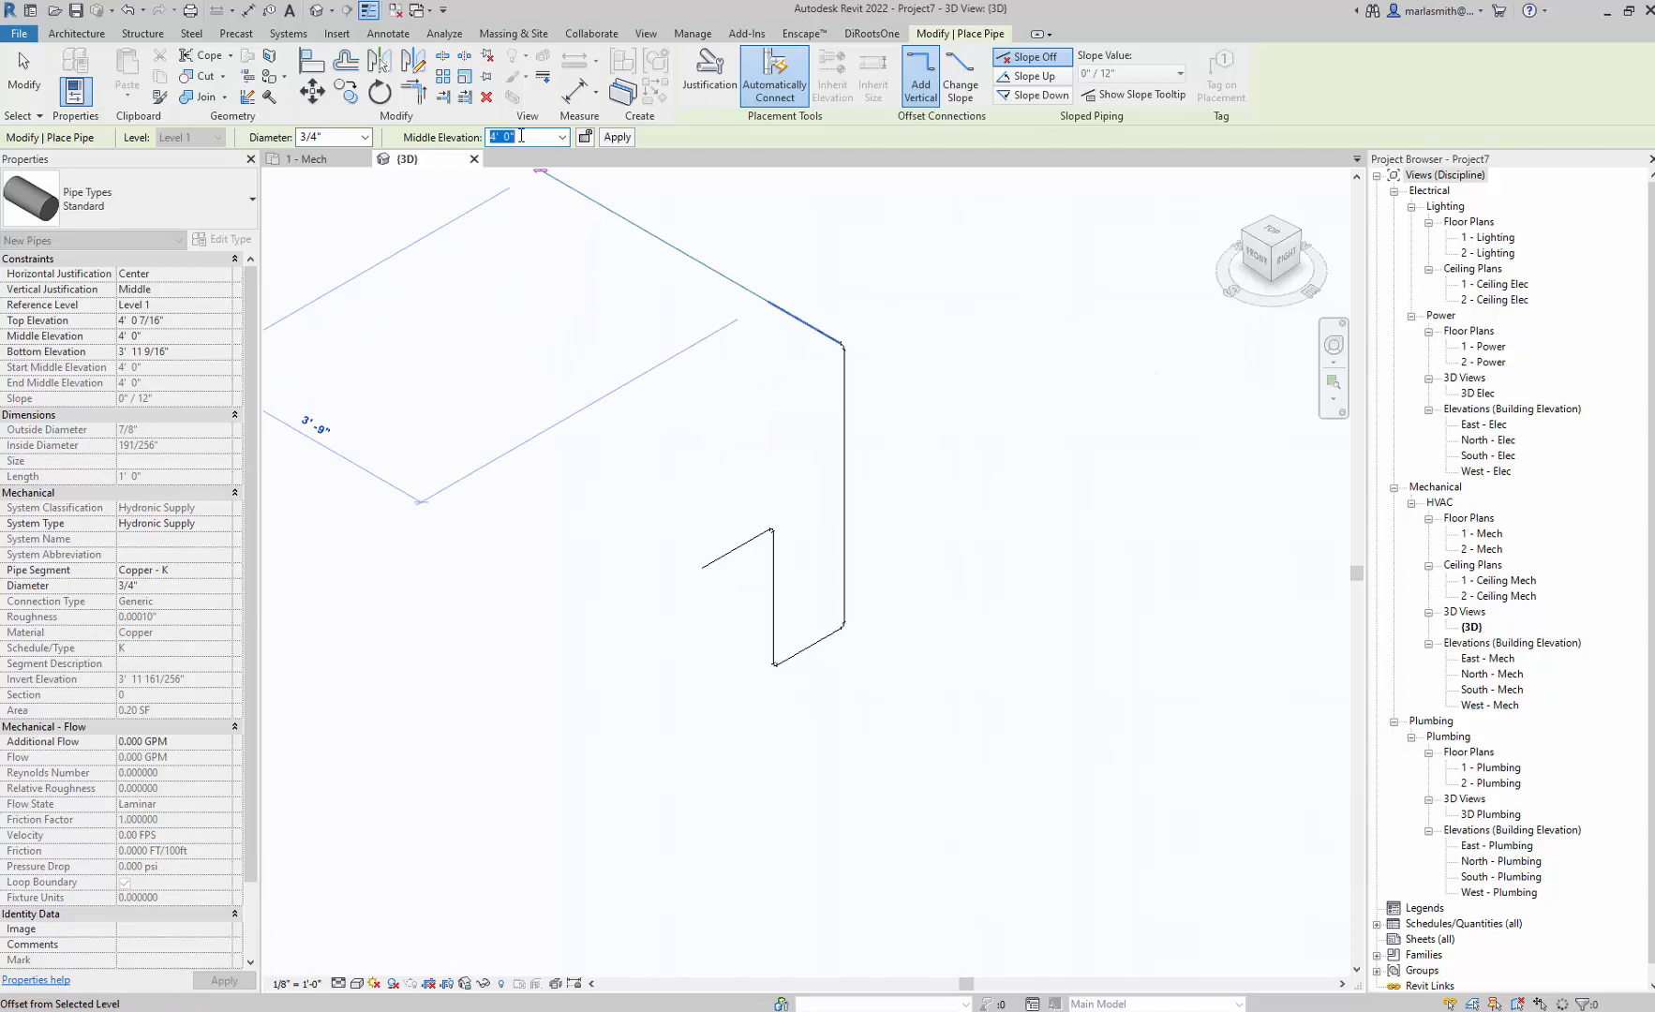
{"action": "scroll", "coordinate": [715, 281], "scroll_direction": "up", "scroll_amount": 4}
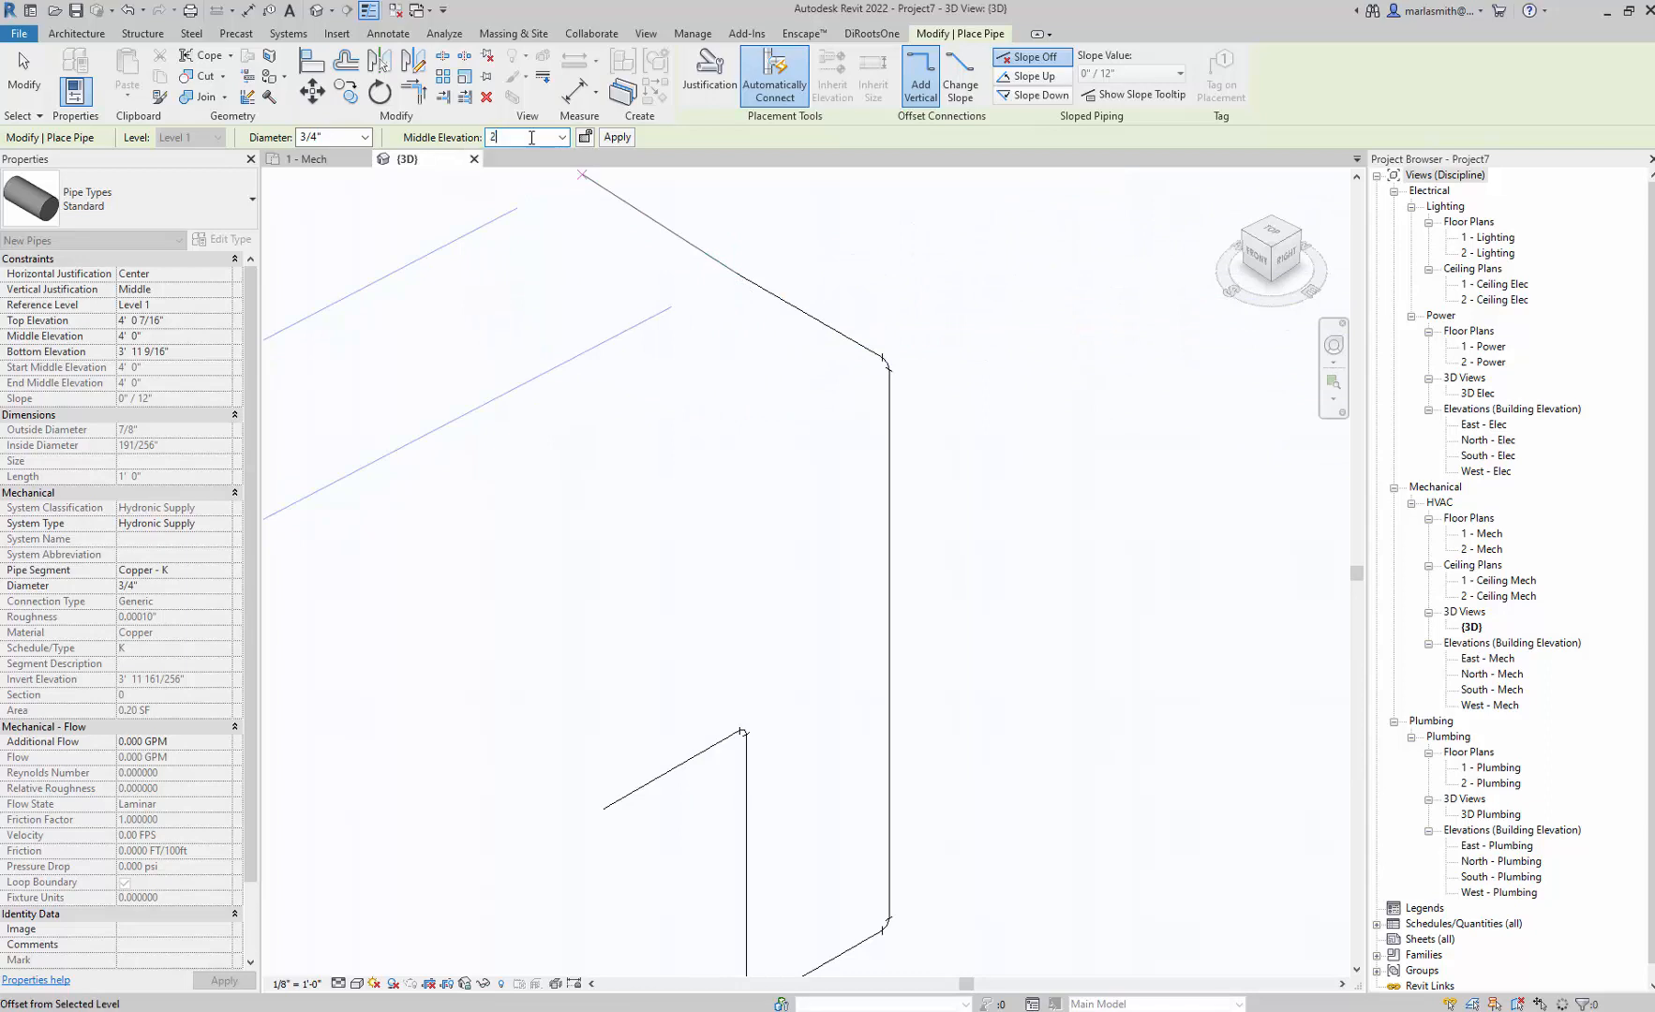
{"action": "type", "text": "2"}
{"action": "key", "text": "Return"}
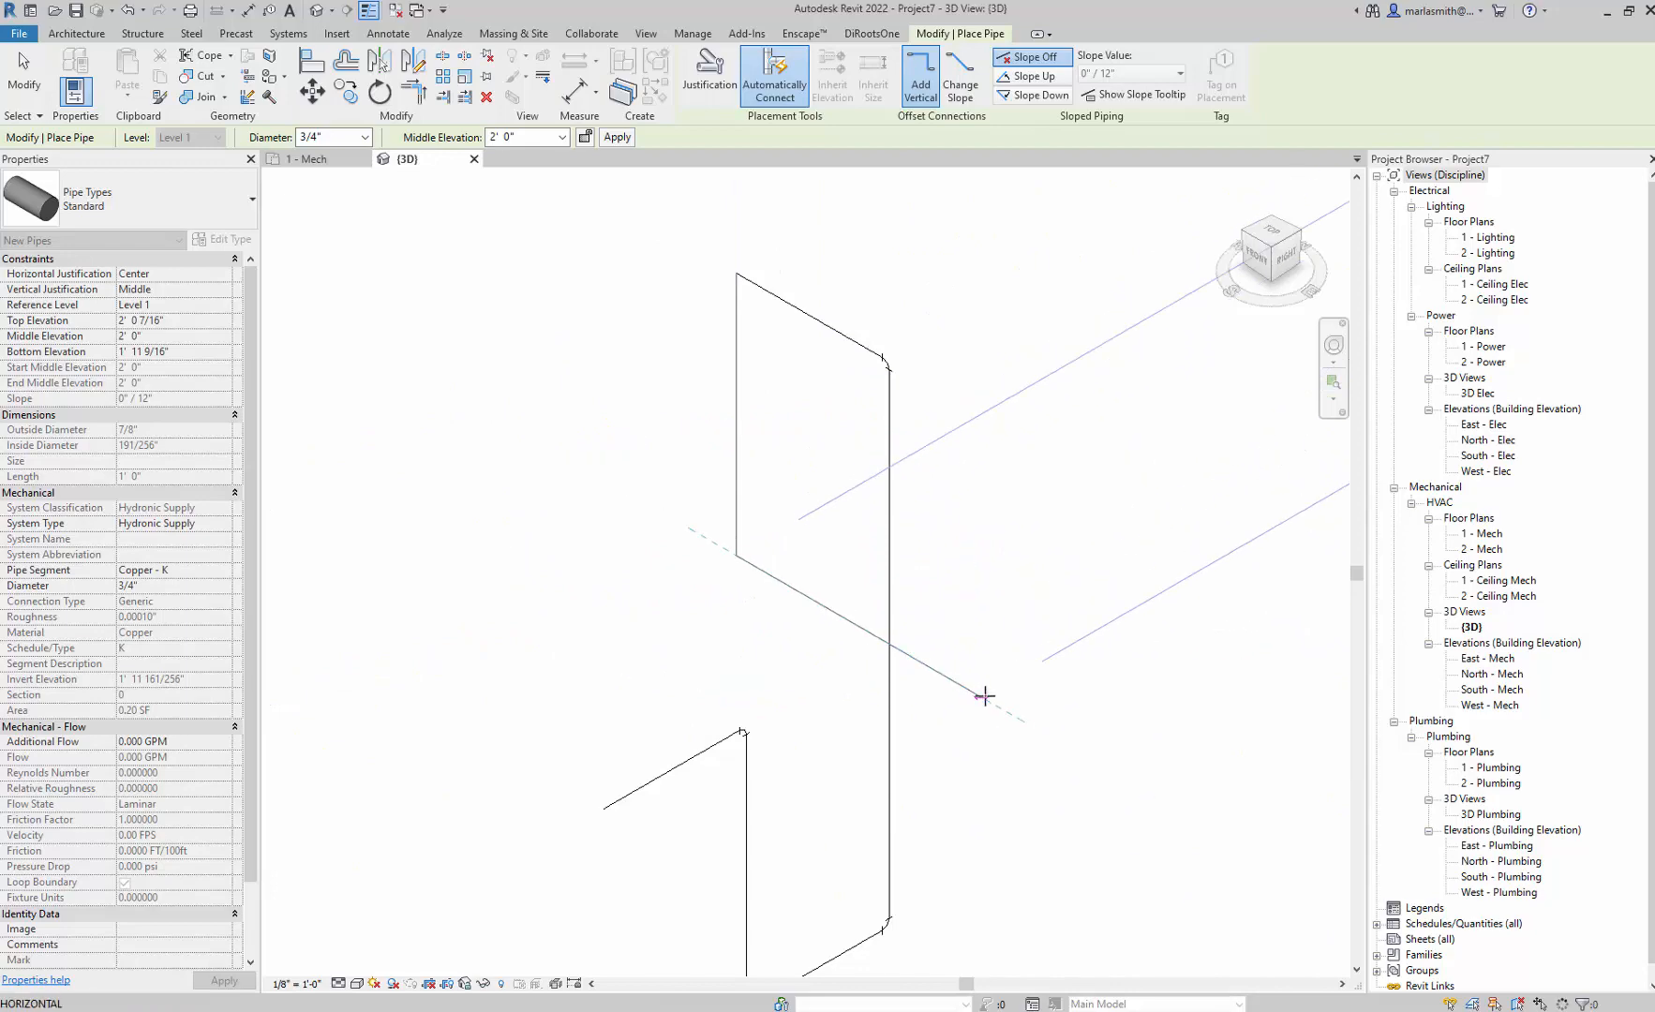
{"action": "left_click", "coordinate": [986, 697]}
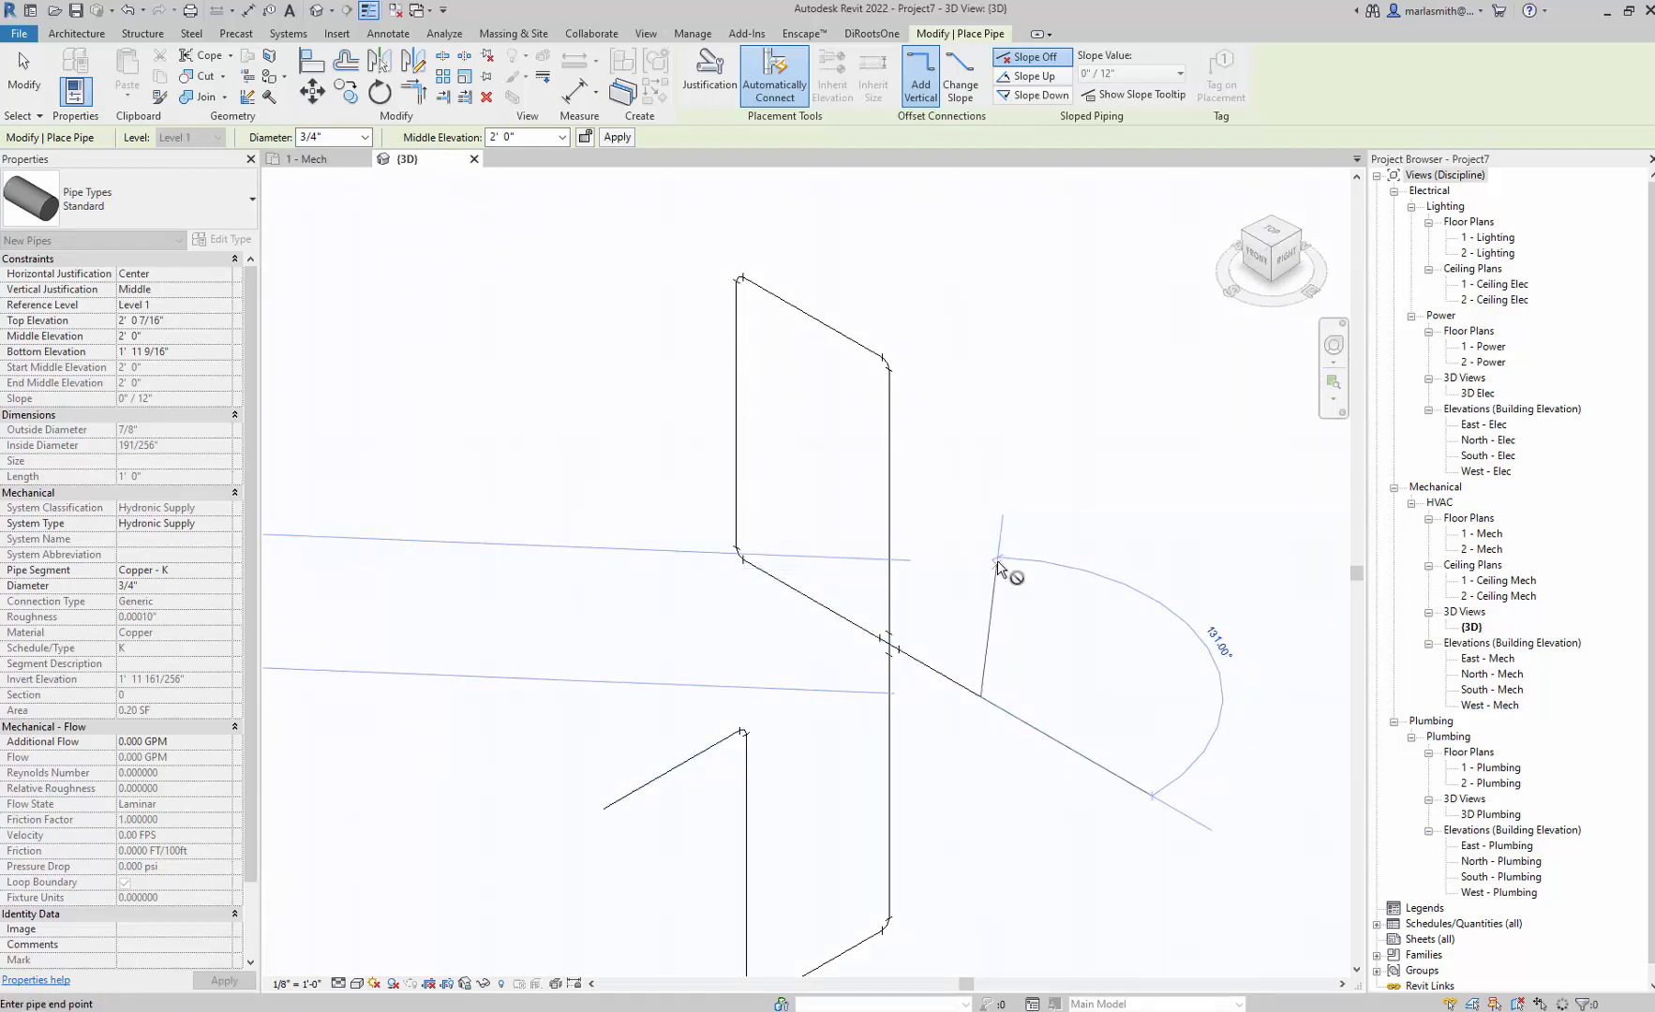
{"action": "key", "text": "Escape"}
{"action": "key", "text": "Escape"}
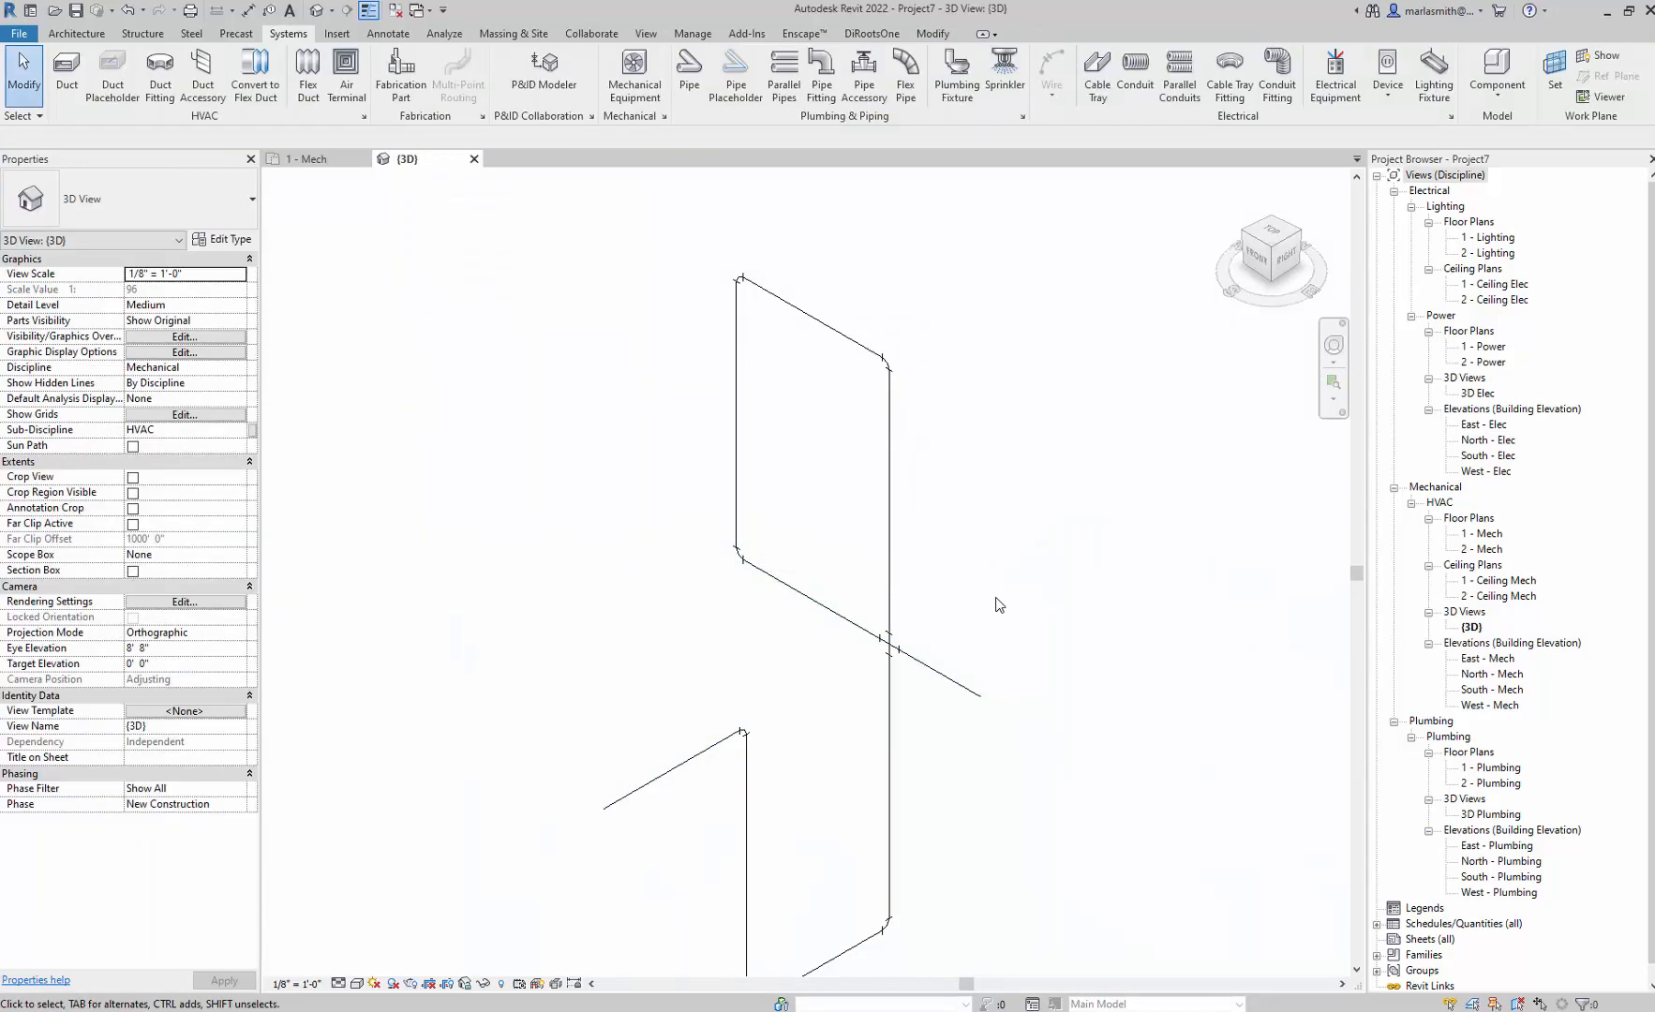
- Set the 3D view's detail level to Fine
{"action": "middle_click_drag", "start_coordinate": [1002, 609], "coordinate": [927, 627], "text": "shift"}
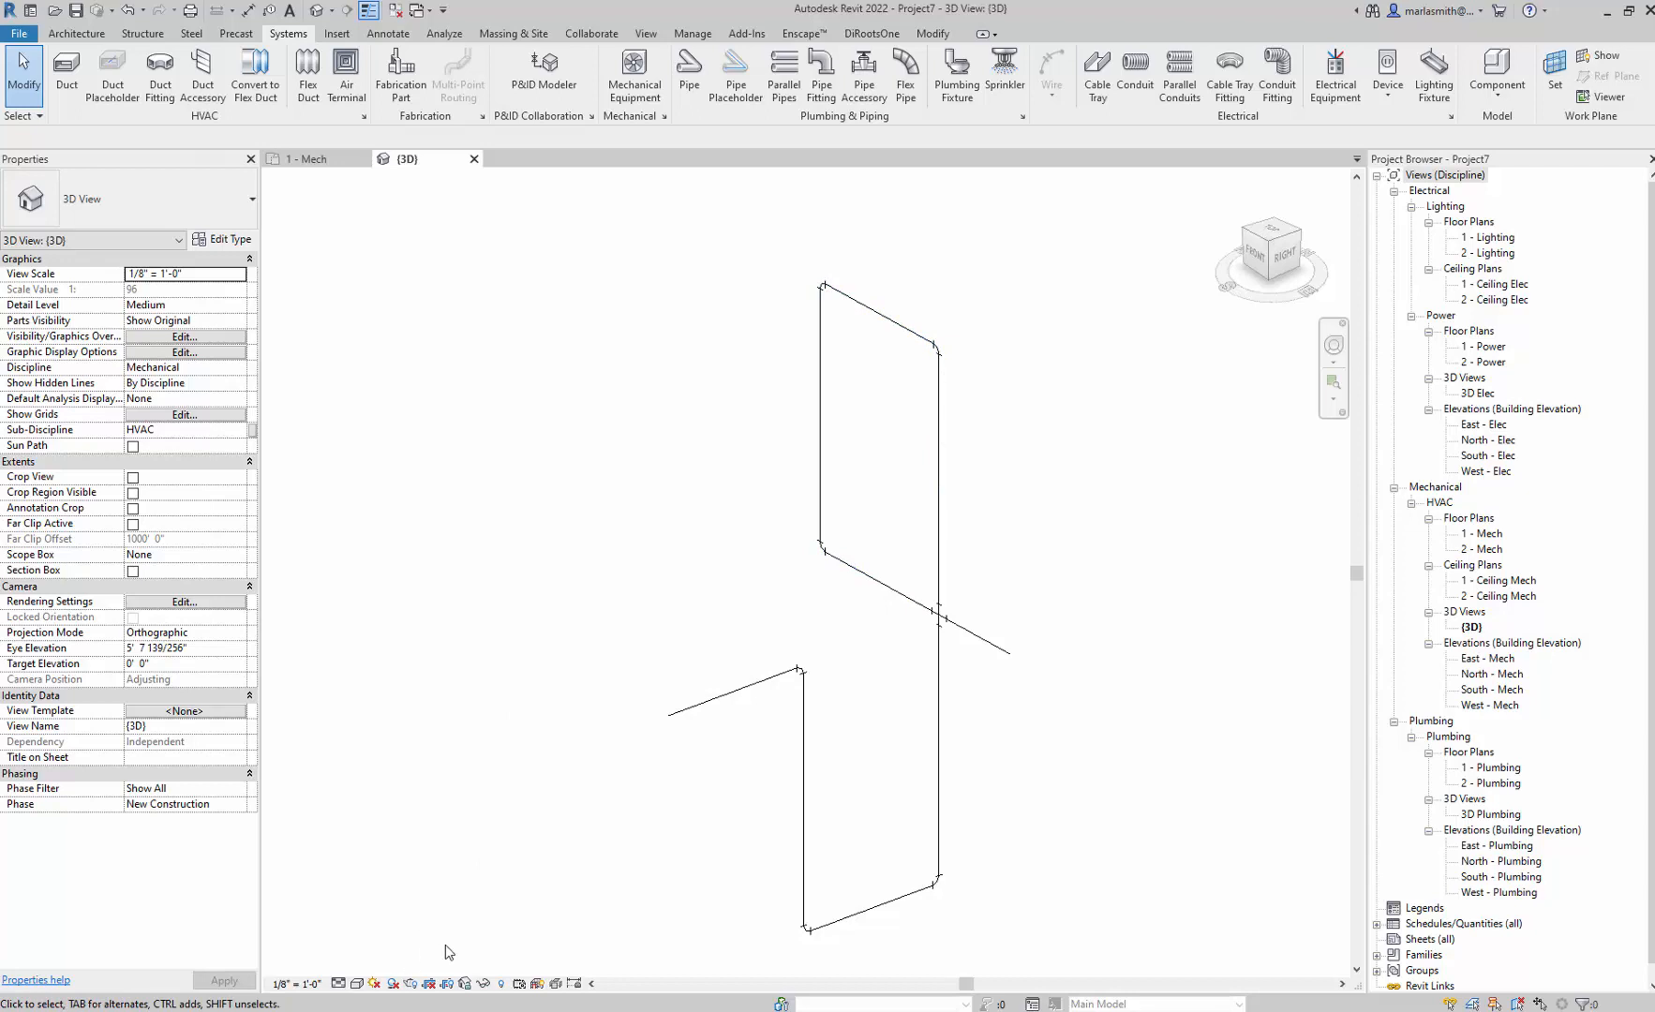
{"action": "left_click", "coordinate": [340, 983]}
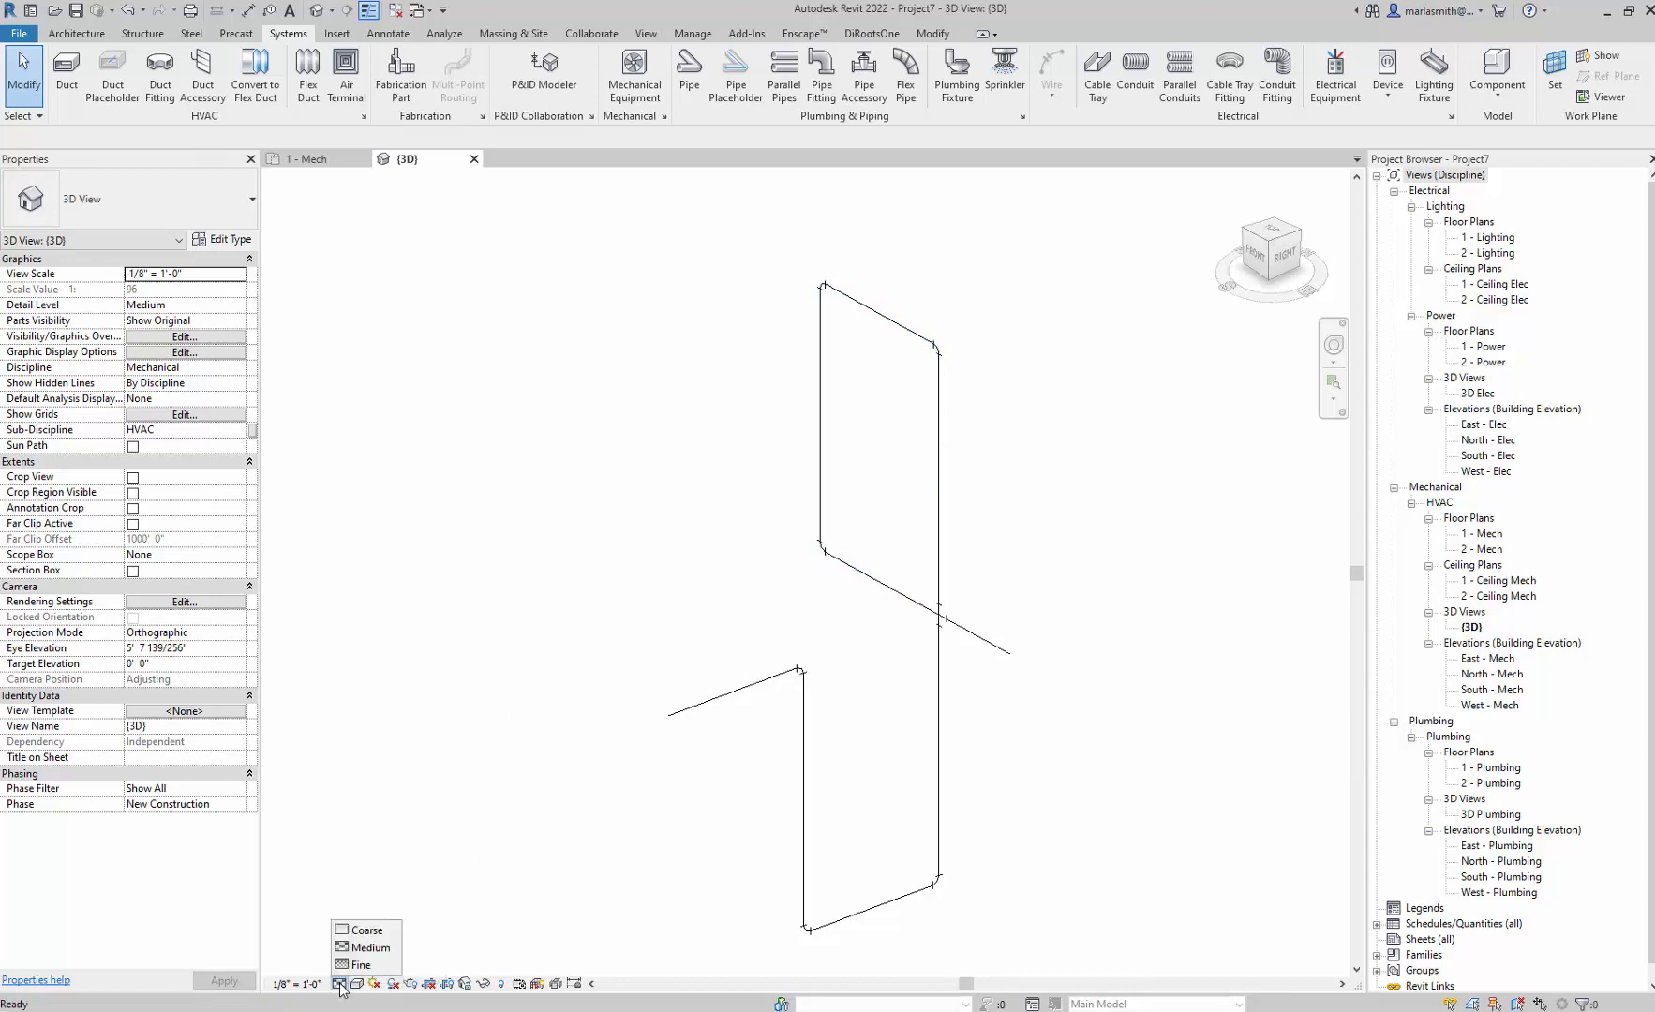
{"action": "left_click", "coordinate": [356, 964]}
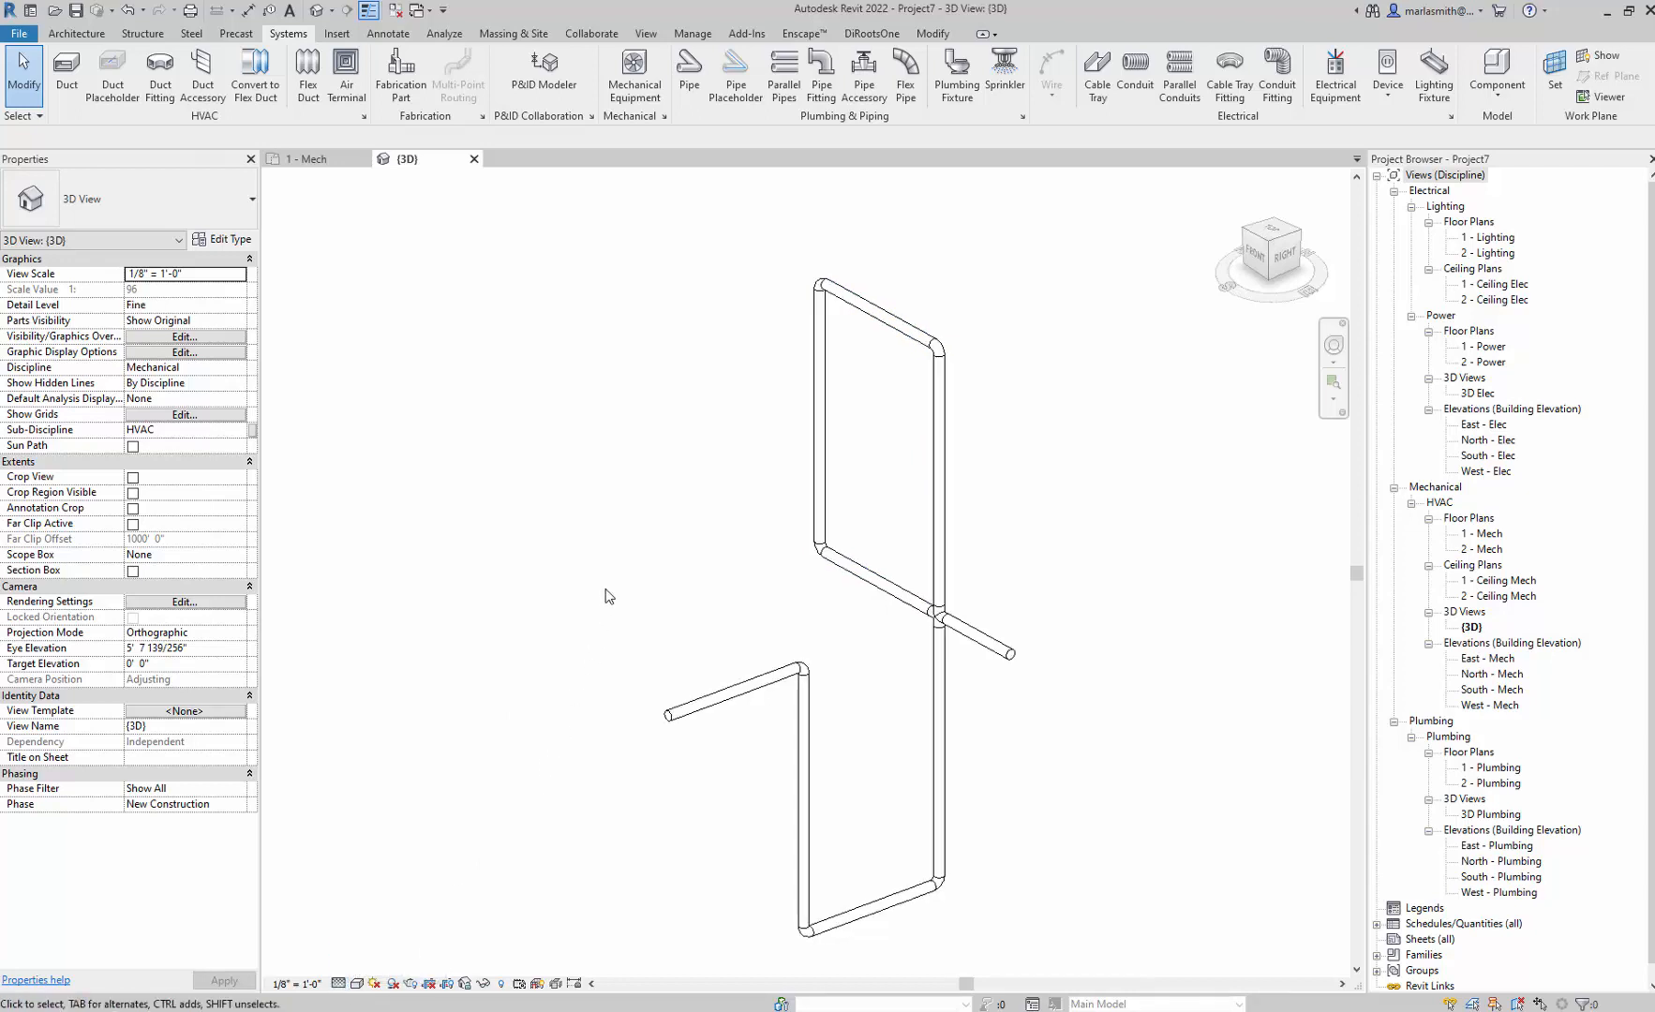
- Start a second pipe beside the first at a 0' 0" middle elevation with a short horizontal run
{"action": "left_click", "coordinate": [688, 73]}
{"action": "scroll", "coordinate": [646, 550], "scroll_direction": "down", "scroll_amount": 2}
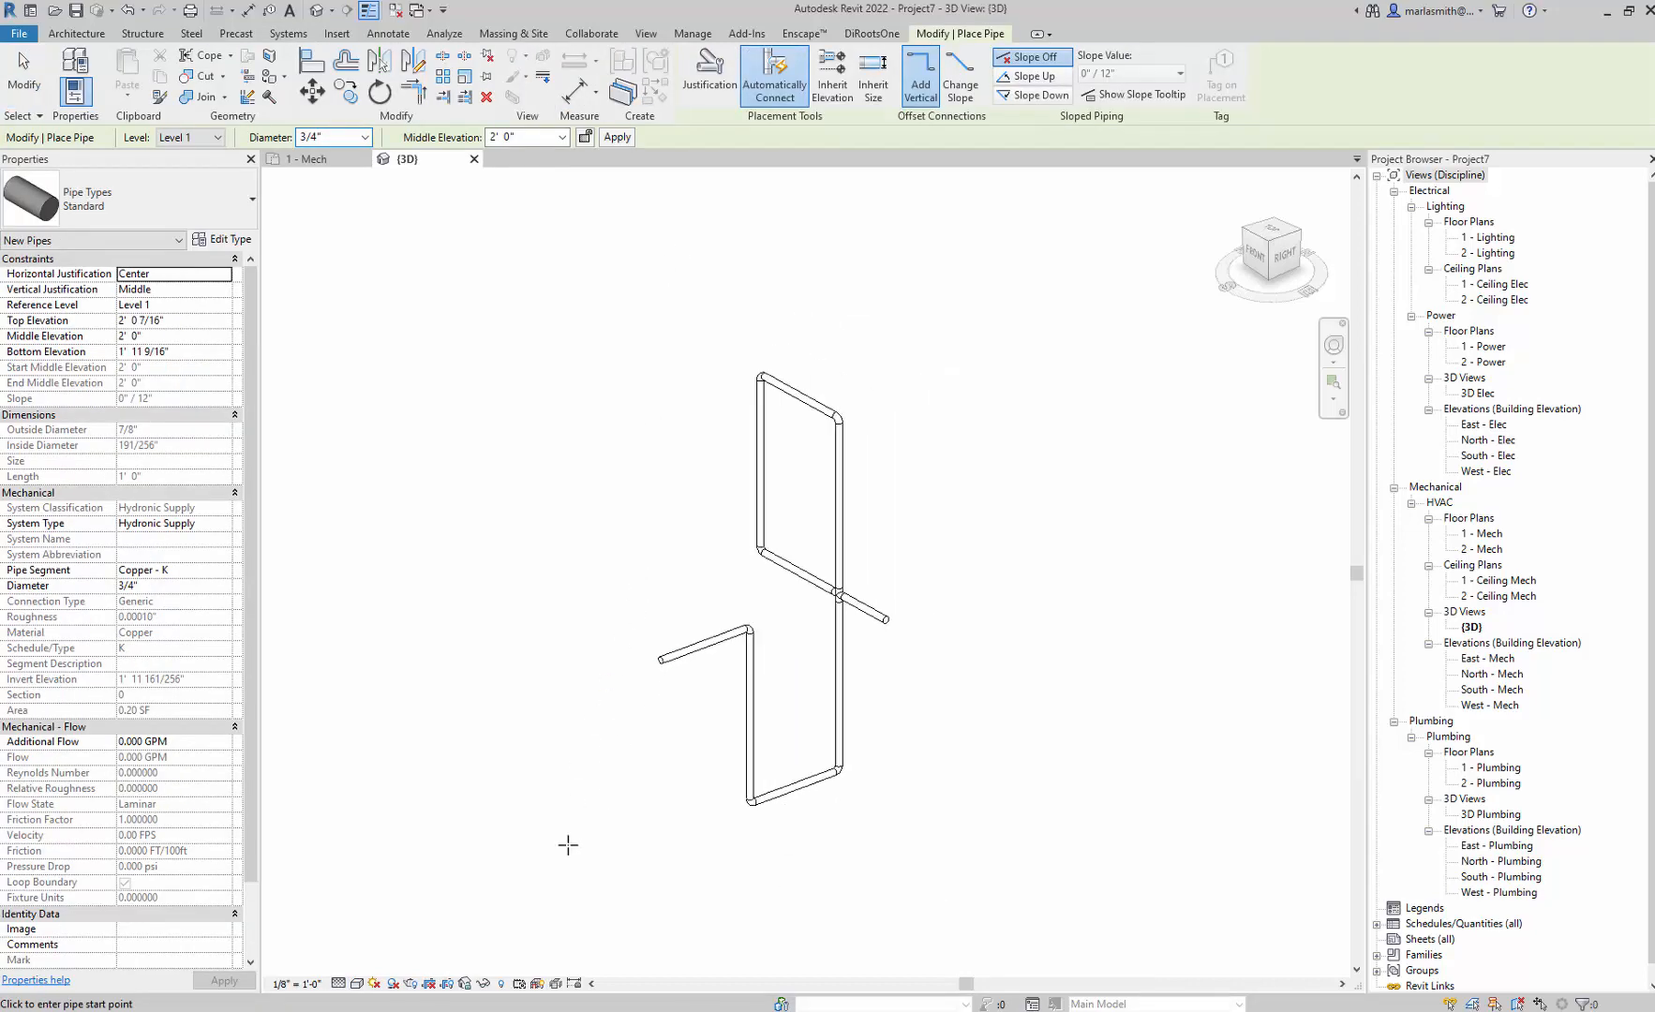
{"action": "left_click", "coordinate": [537, 137]}
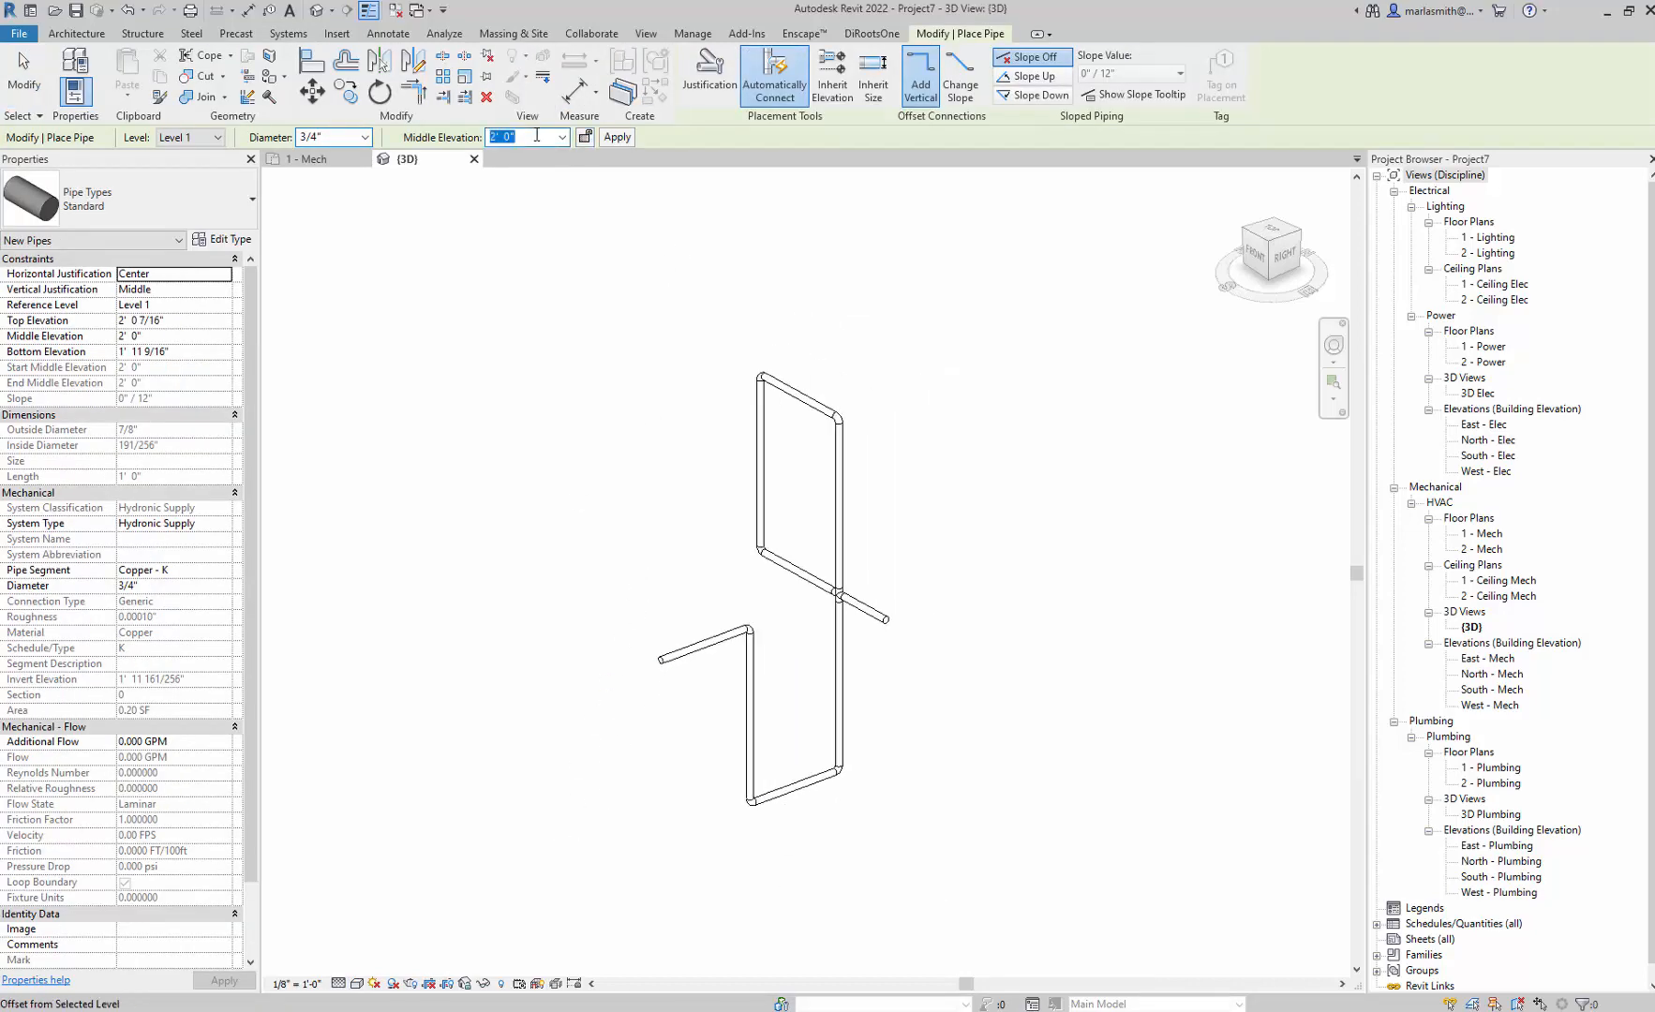
{"action": "type", "text": "0"}
{"action": "key", "text": "Return"}
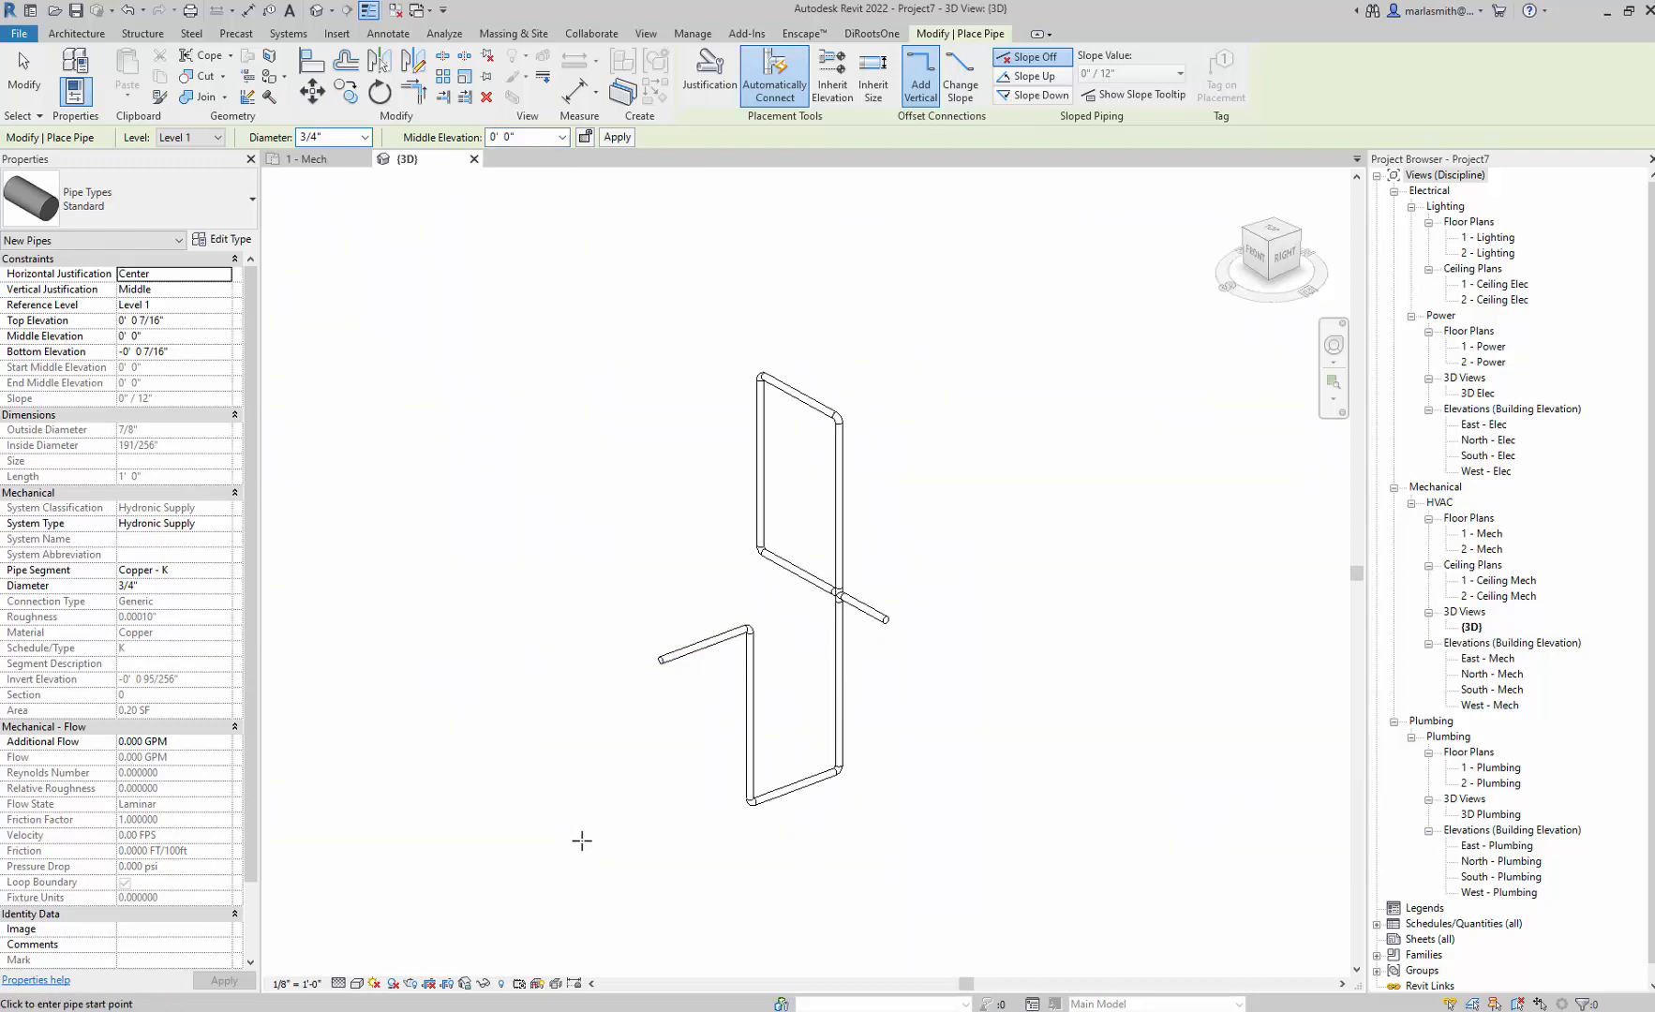
{"action": "left_click", "coordinate": [587, 846]}
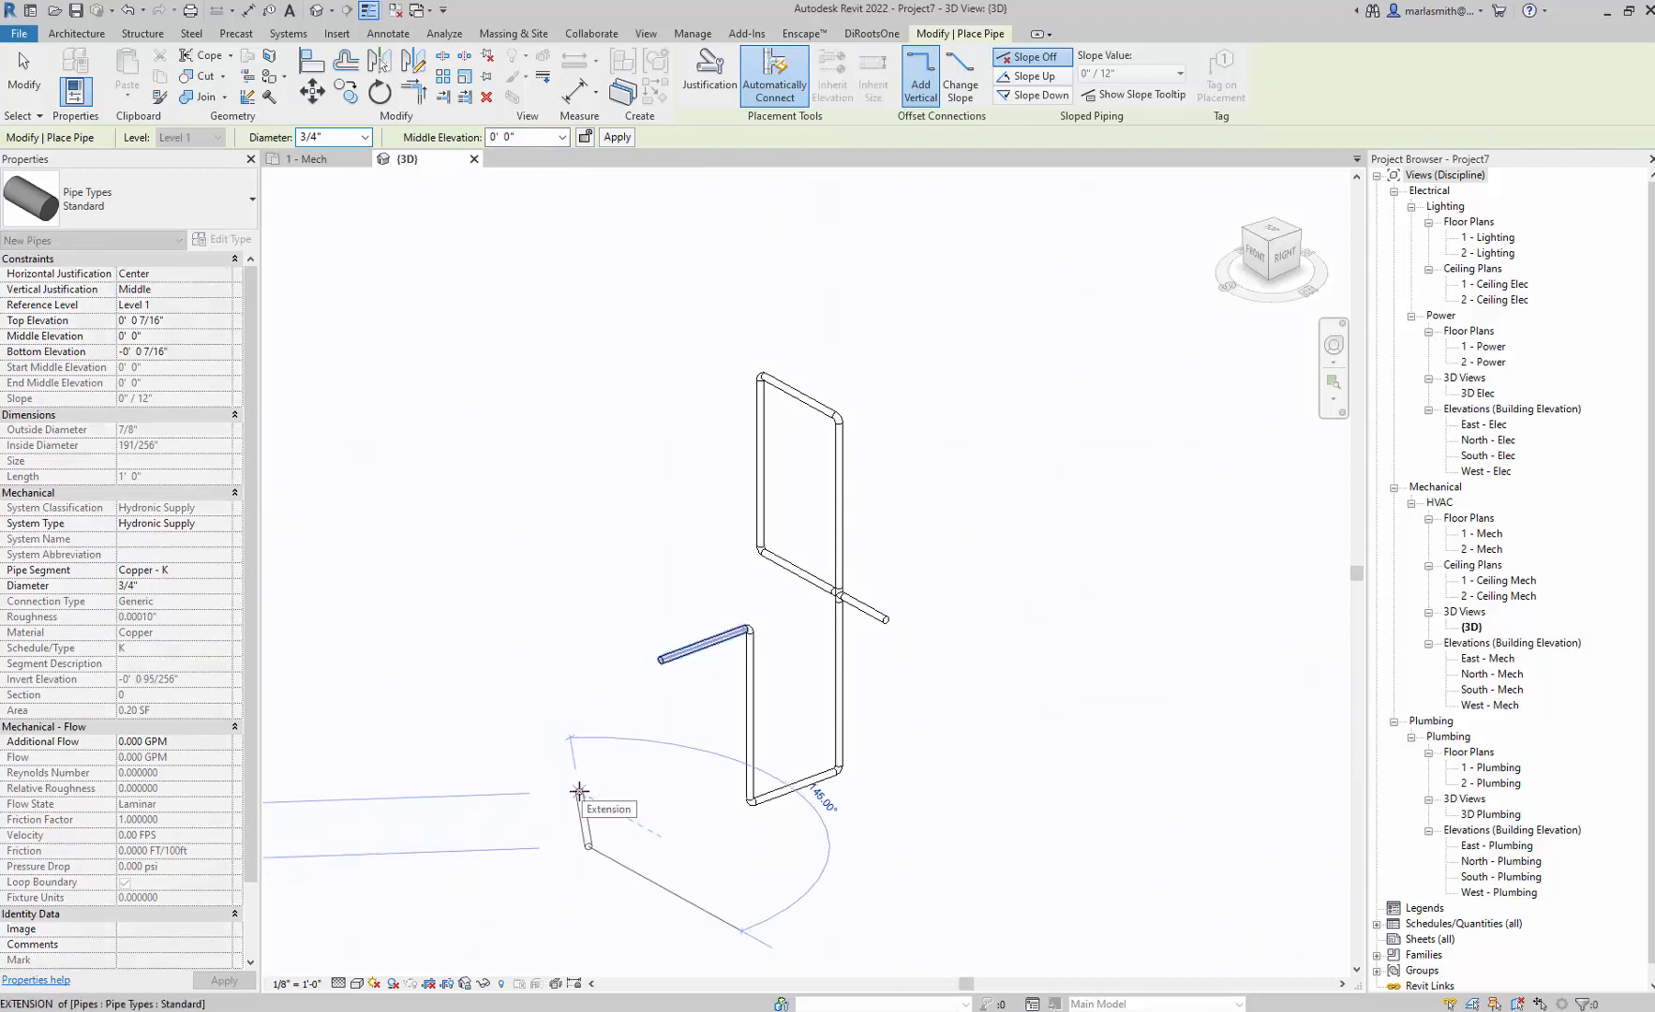
{"action": "left_click", "coordinate": [535, 815]}
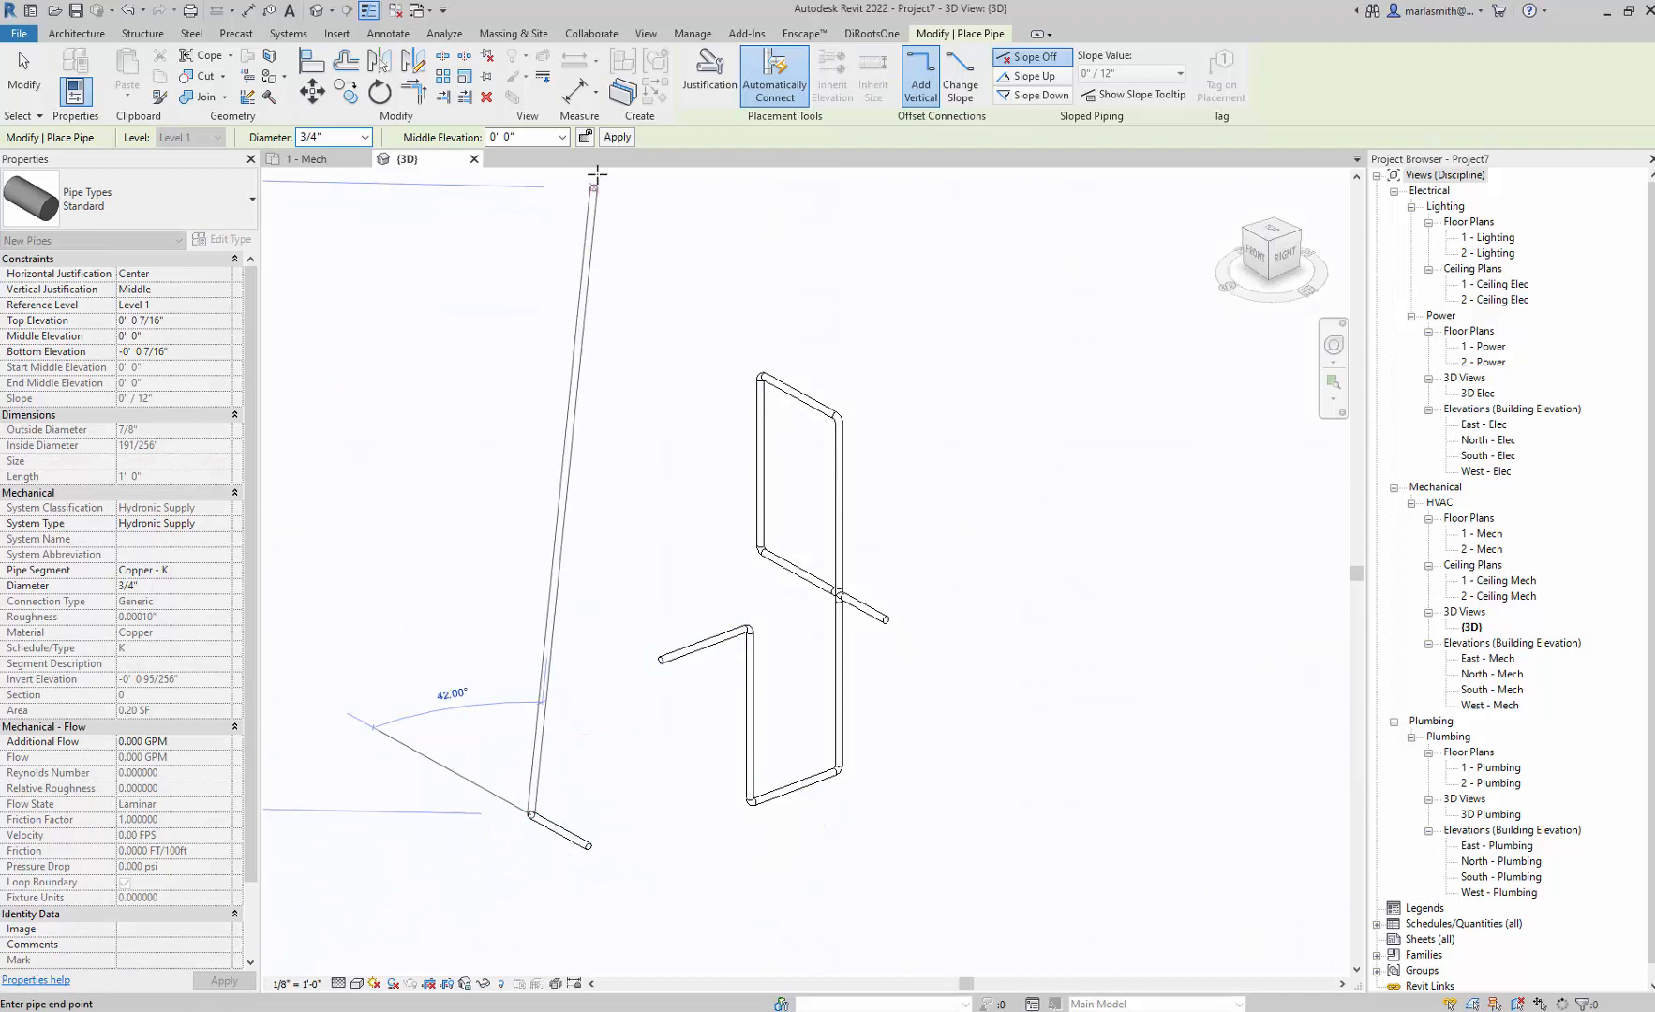
- Raise the second pipe to 2' 0" and draw a short horizontal run back above its first segment
{"action": "left_click", "coordinate": [522, 138]}
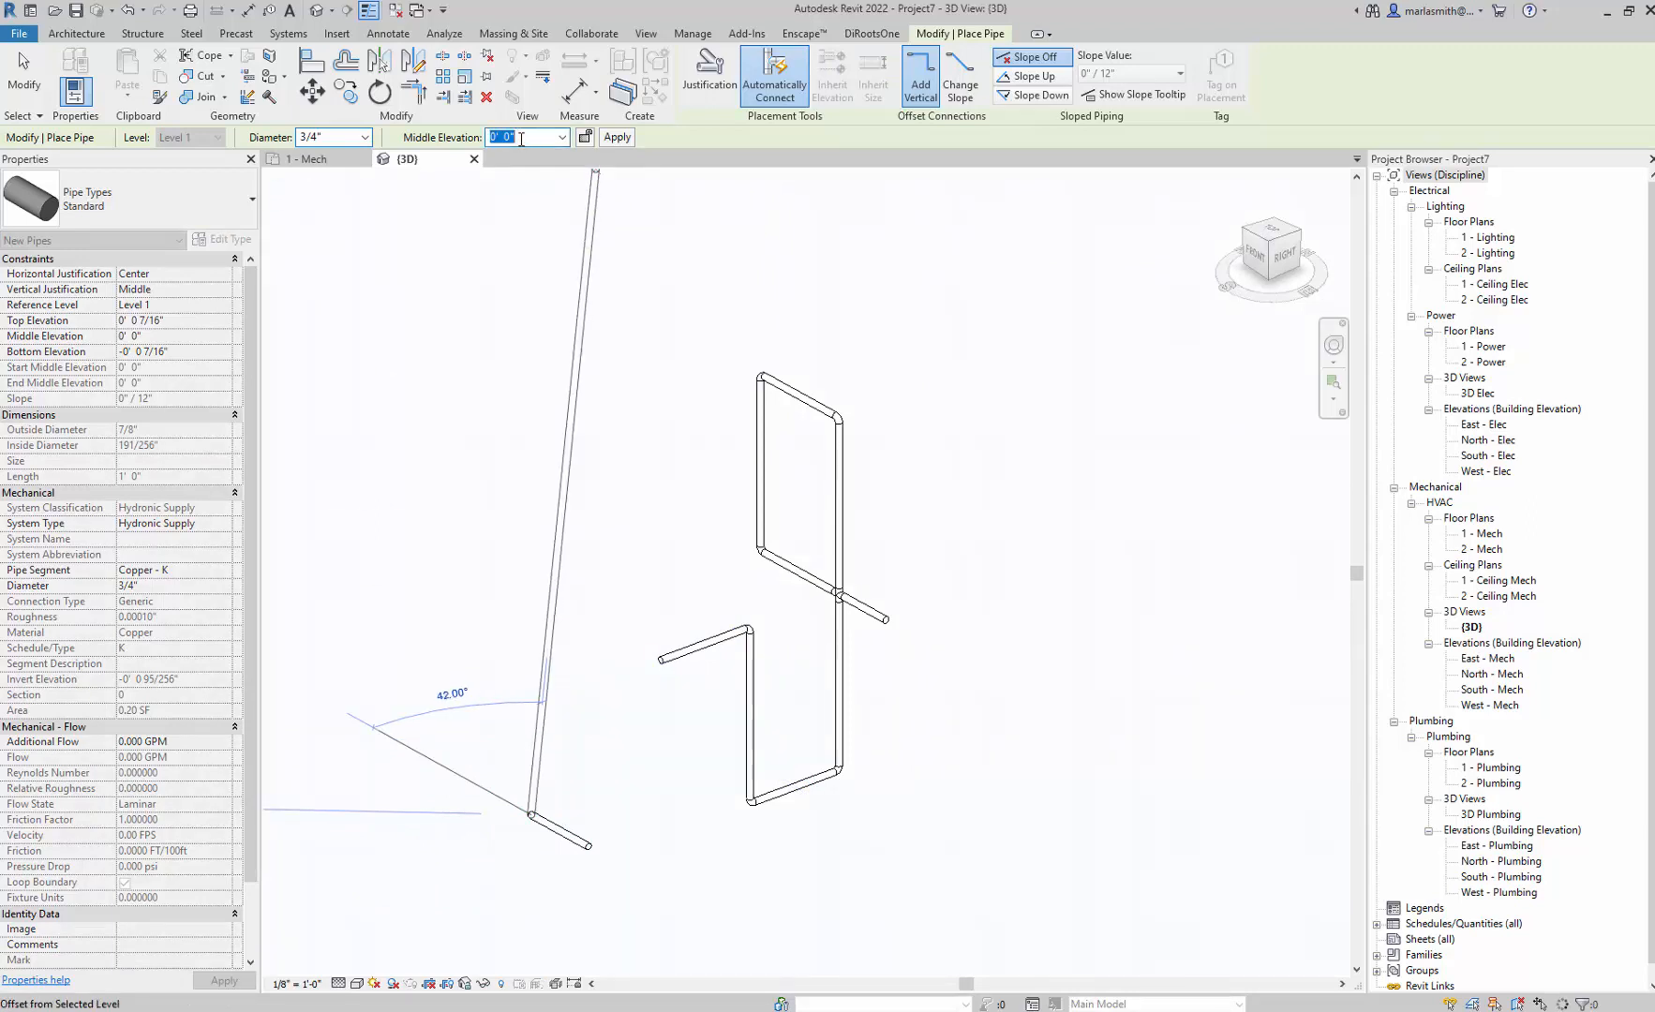
{"action": "type", "text": "2"}
{"action": "key", "text": "Return"}
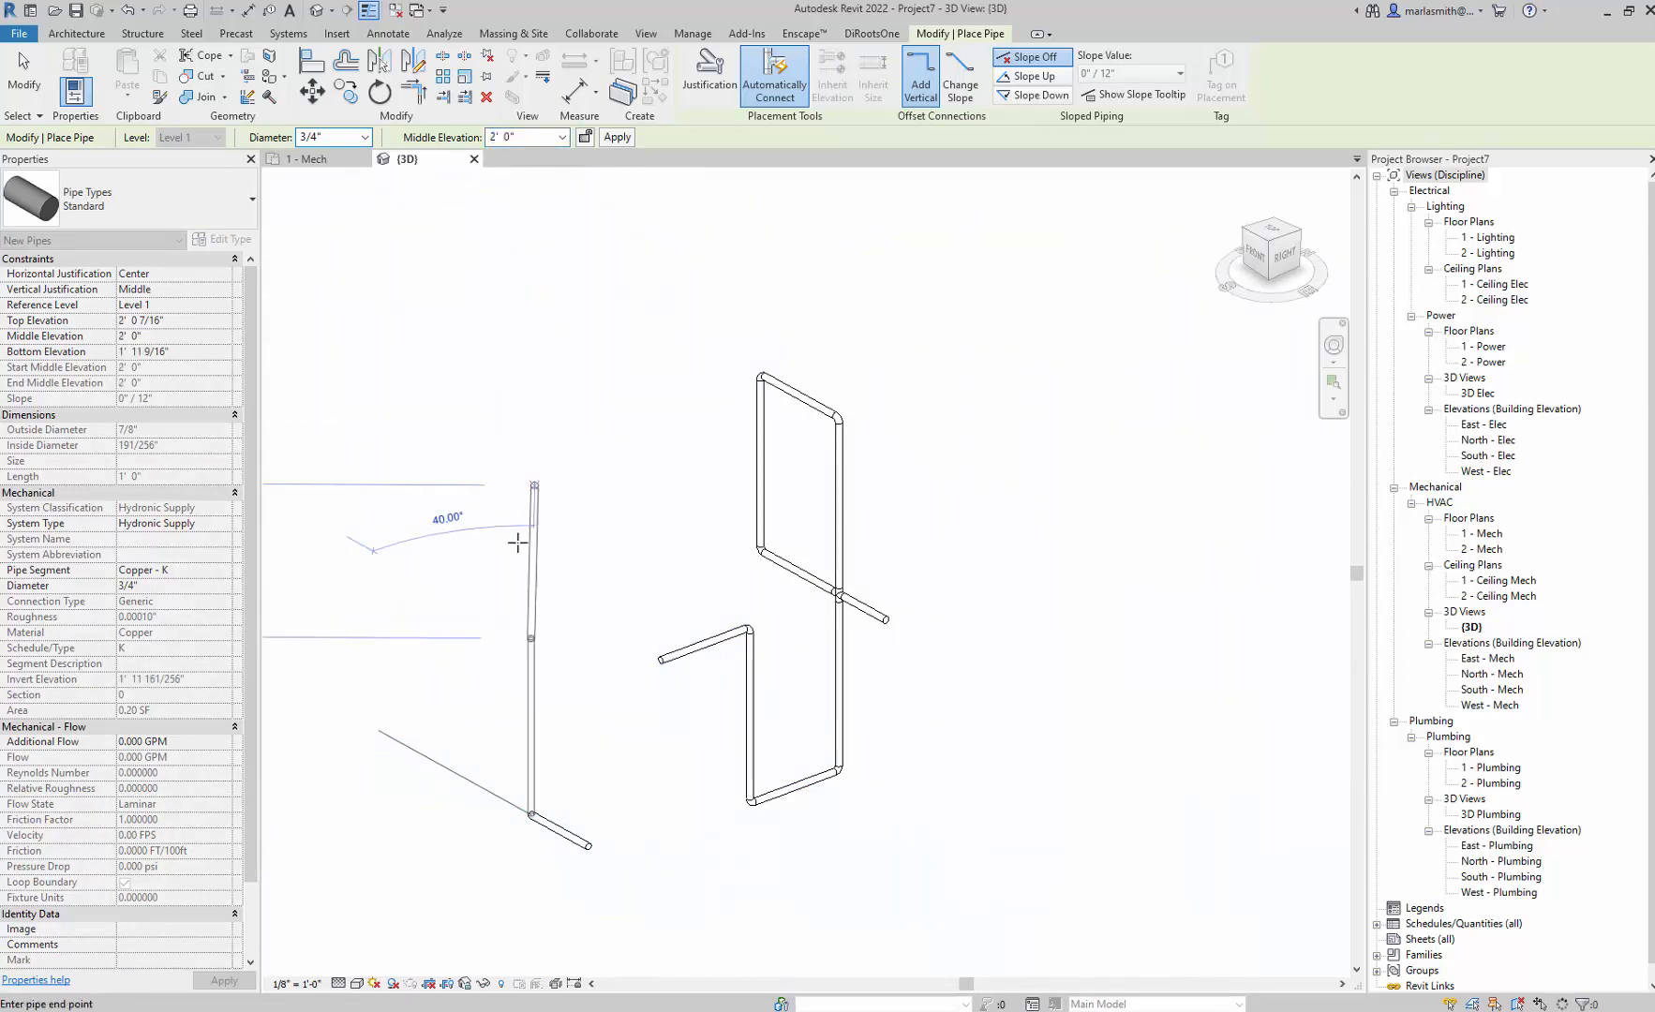
{"action": "left_click", "coordinate": [577, 666]}
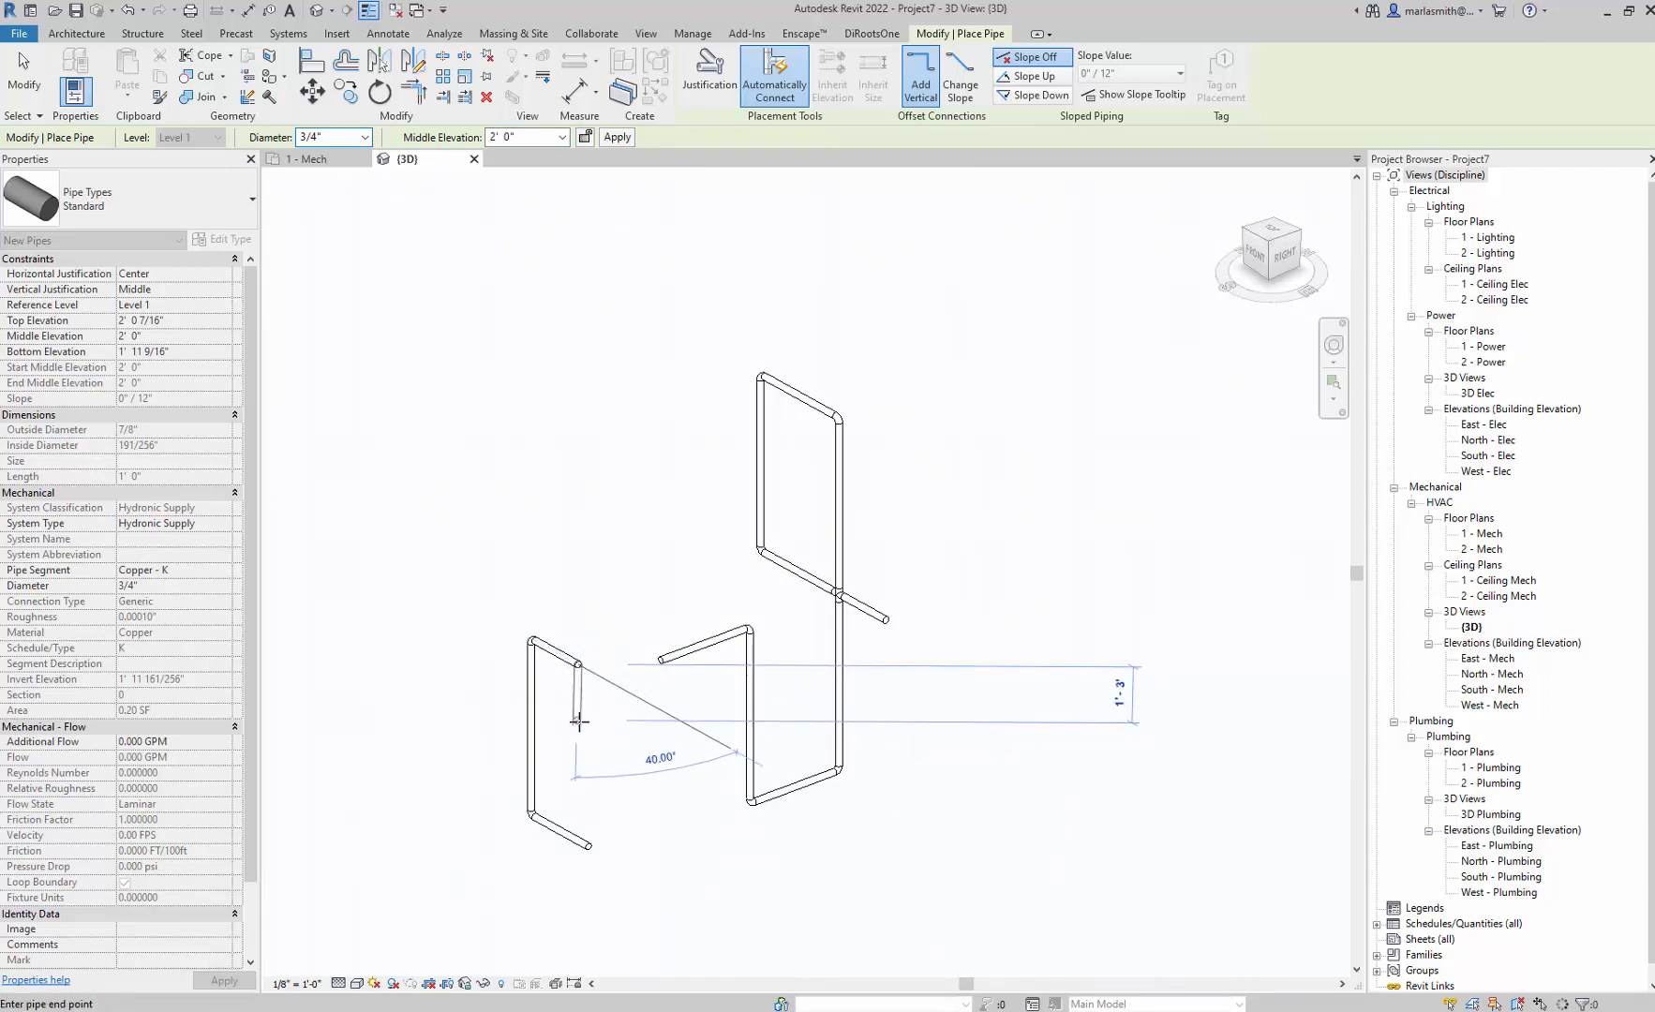
- Drop the second pipe to 1' 0", run it back across its own riser, and finish the pipe
{"action": "left_click", "coordinate": [535, 136]}
{"action": "type", "text": "1"}
{"action": "key", "text": "Return"}
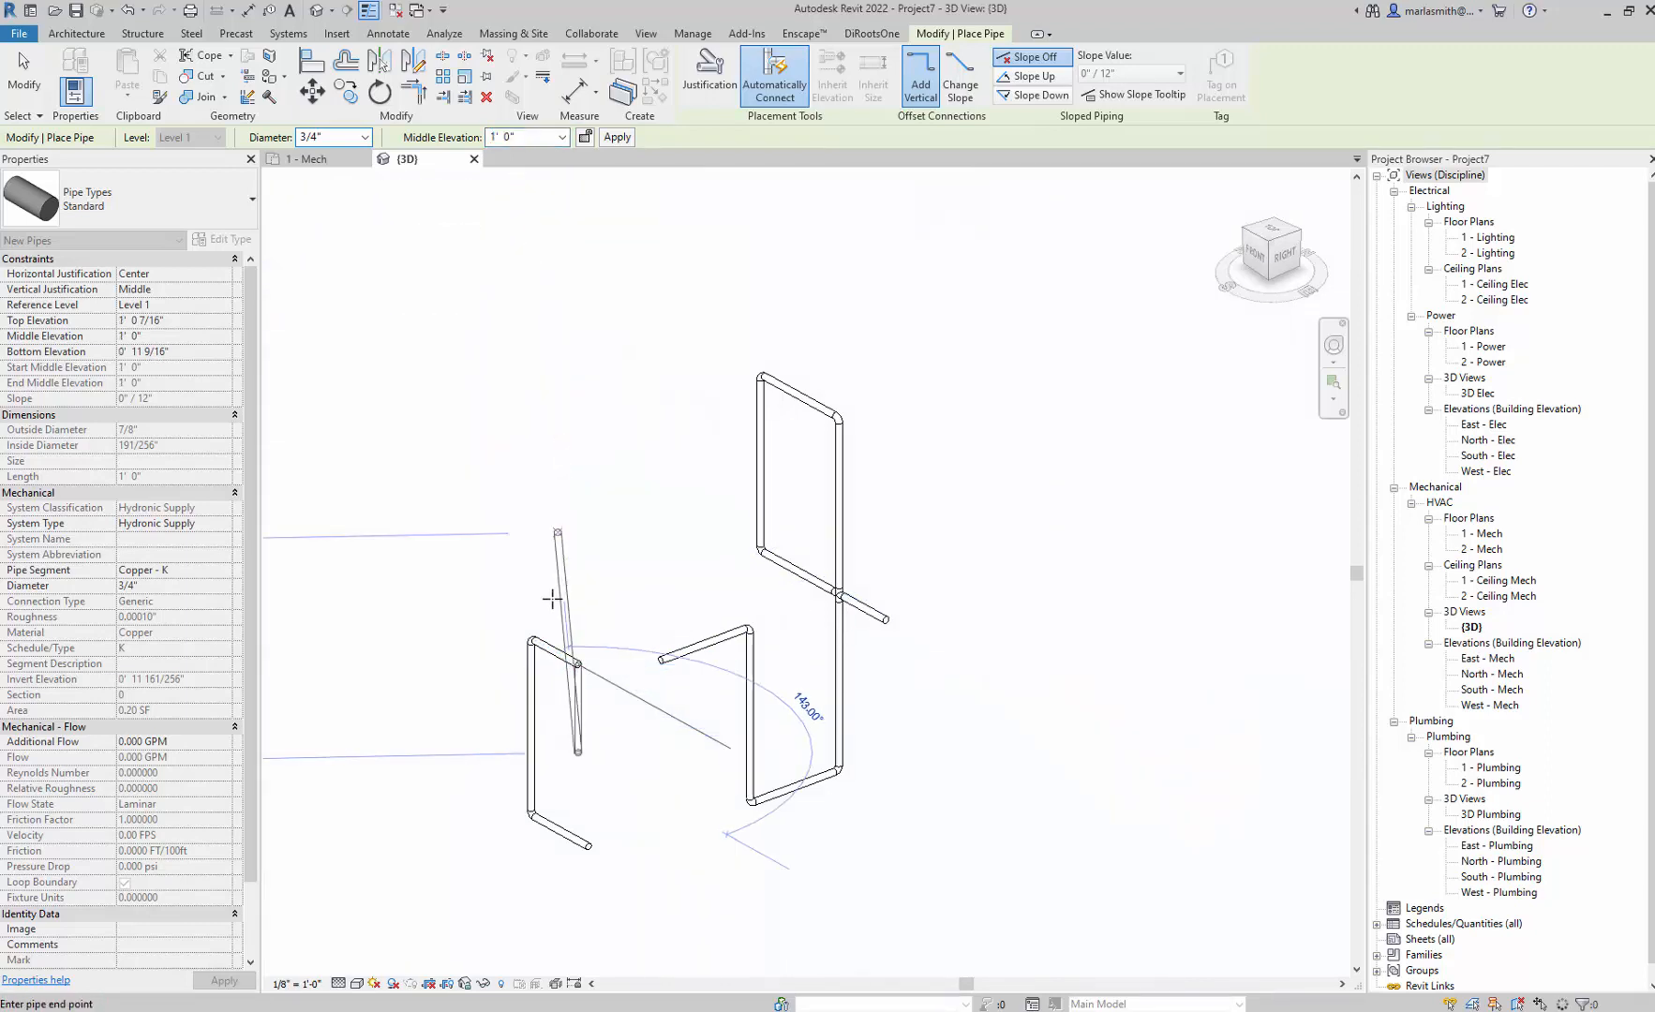
{"action": "left_click", "coordinate": [479, 697]}
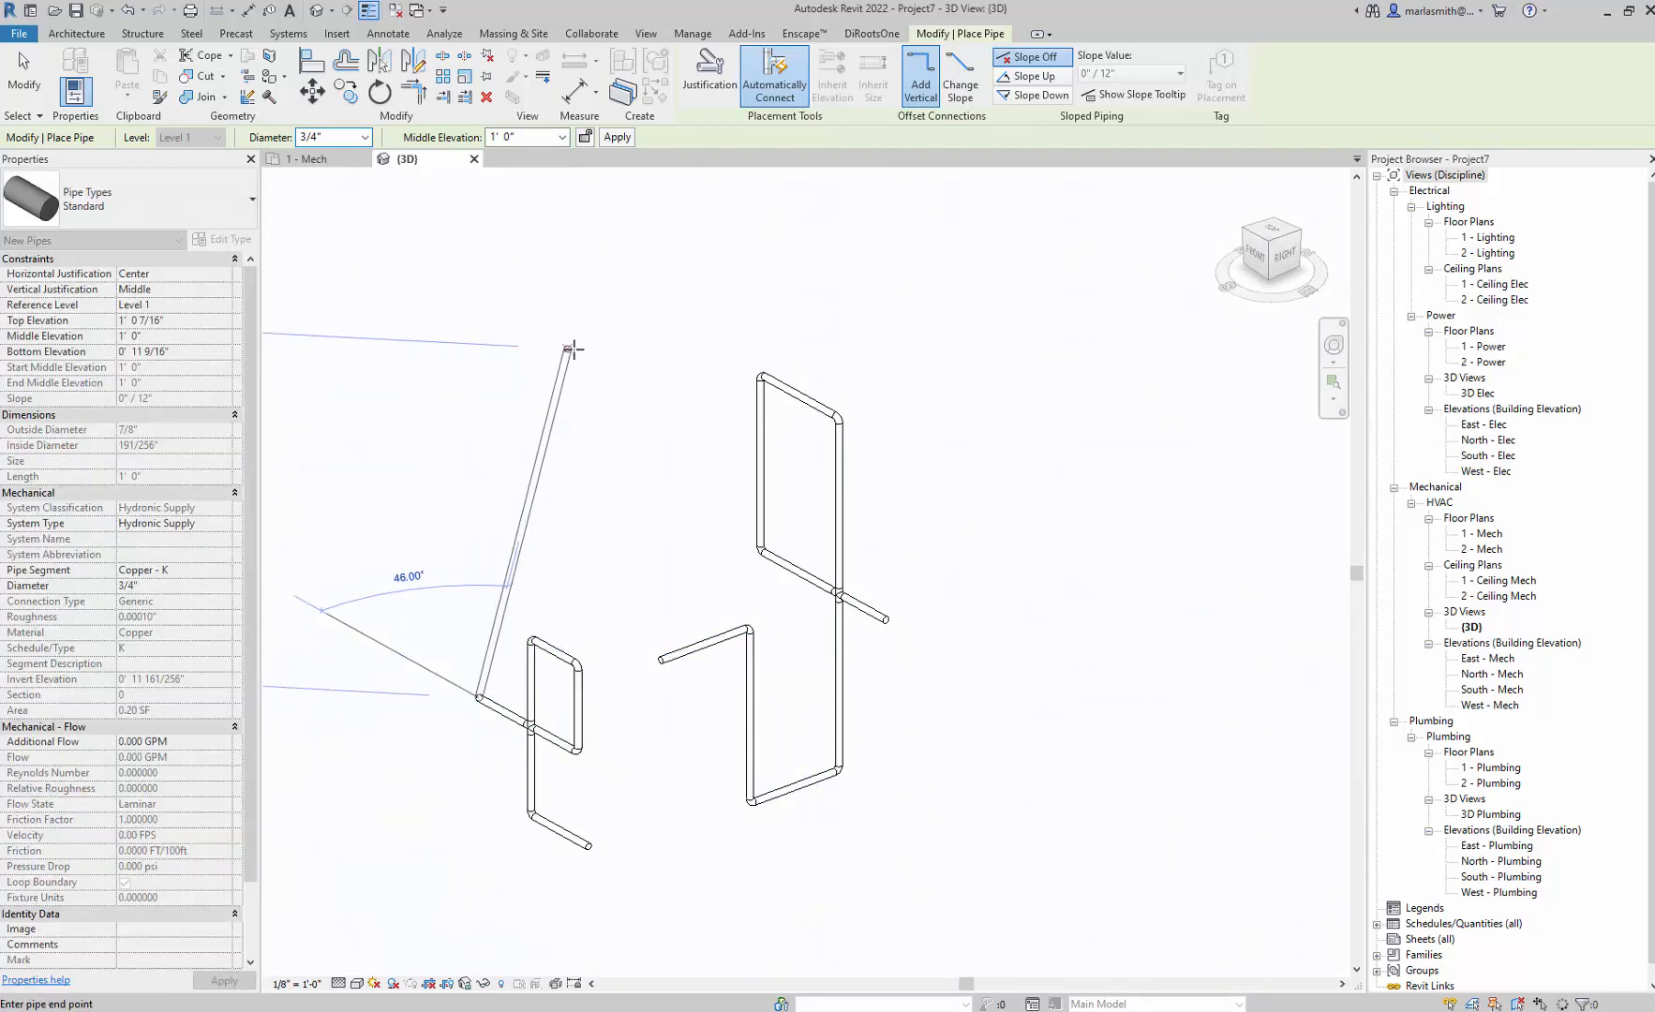
{"action": "key", "text": "Escape"}
{"action": "key", "text": "Escape"}
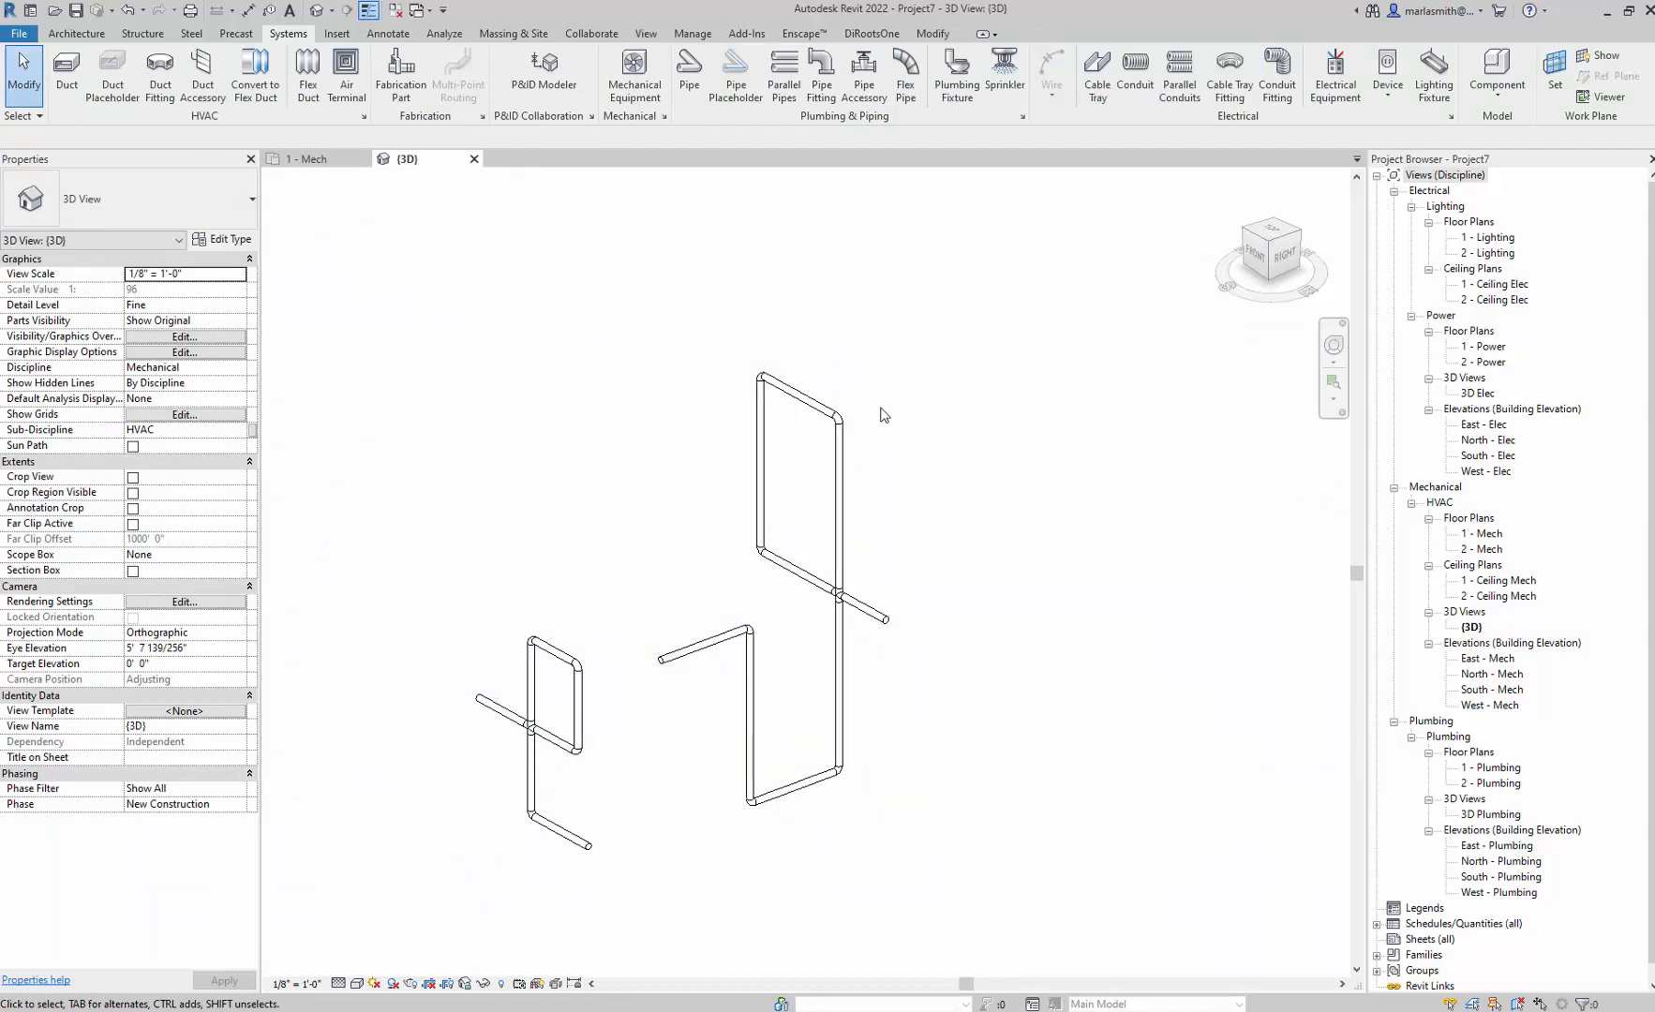
- Preview the pipe runs in the Shaded visual style and set the 3D view to Realistic
{"action": "middle_click_drag", "start_coordinate": [930, 783], "coordinate": [684, 888], "text": "shift"}
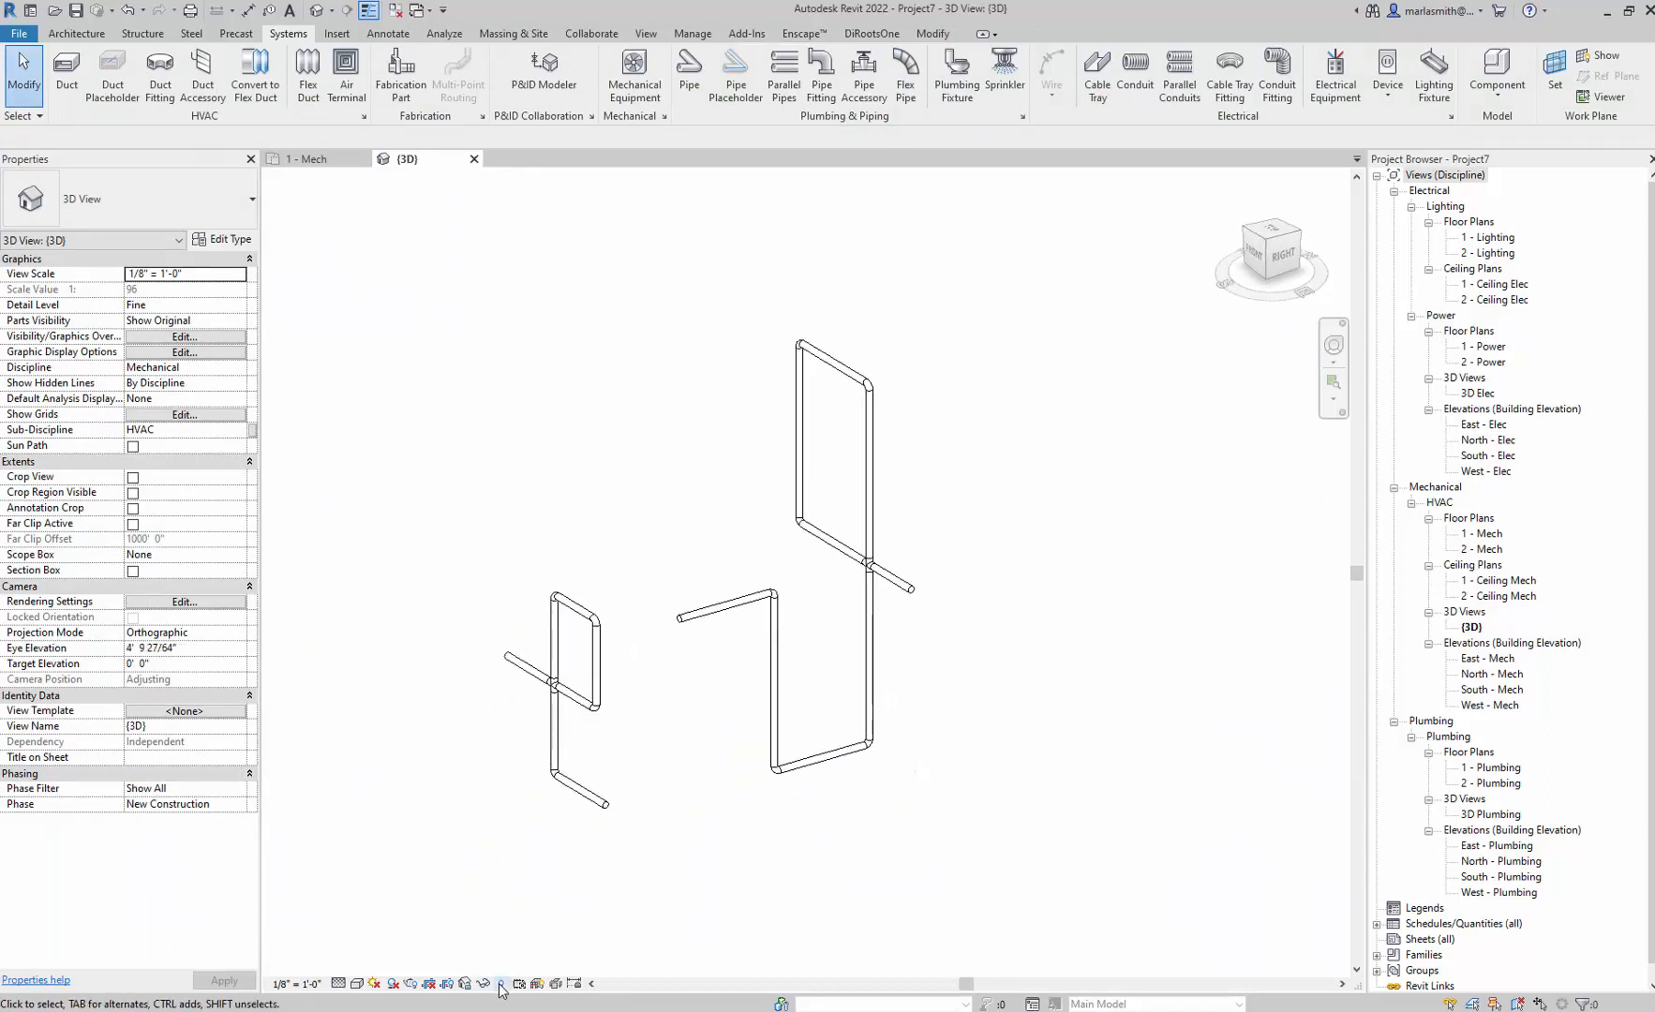
{"action": "left_click", "coordinate": [358, 983]}
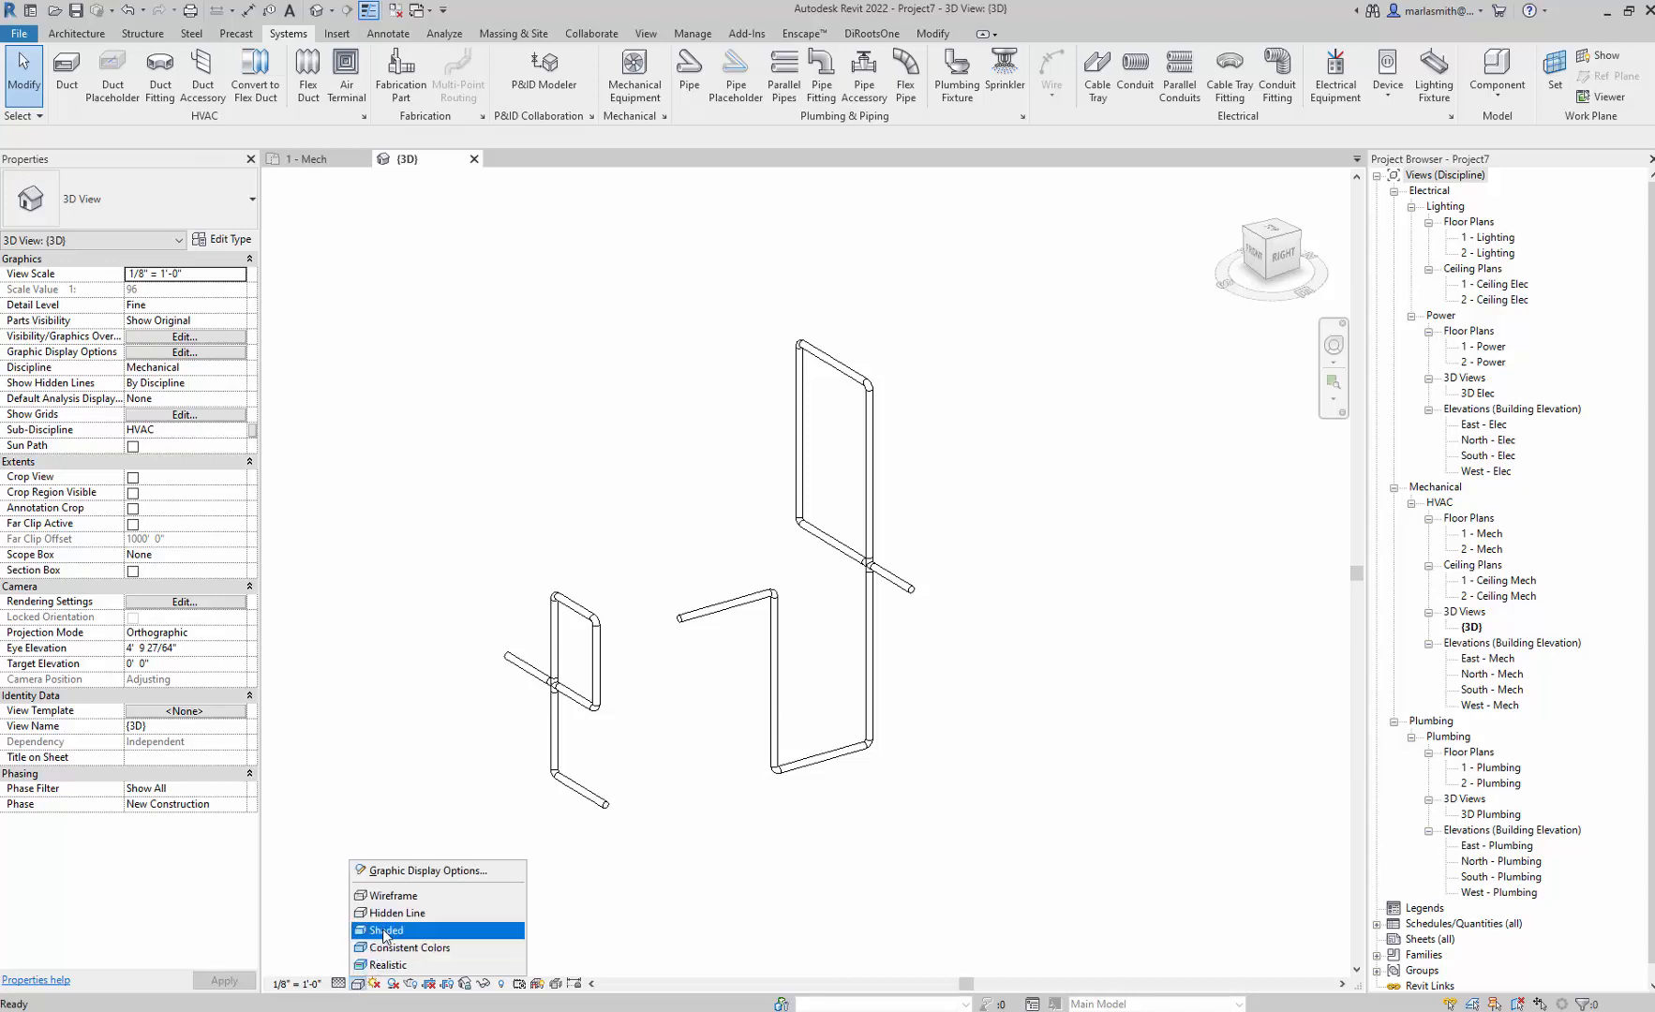
{"action": "left_click", "coordinate": [383, 931]}
{"action": "scroll", "coordinate": [703, 666], "scroll_direction": "up", "scroll_amount": 3}
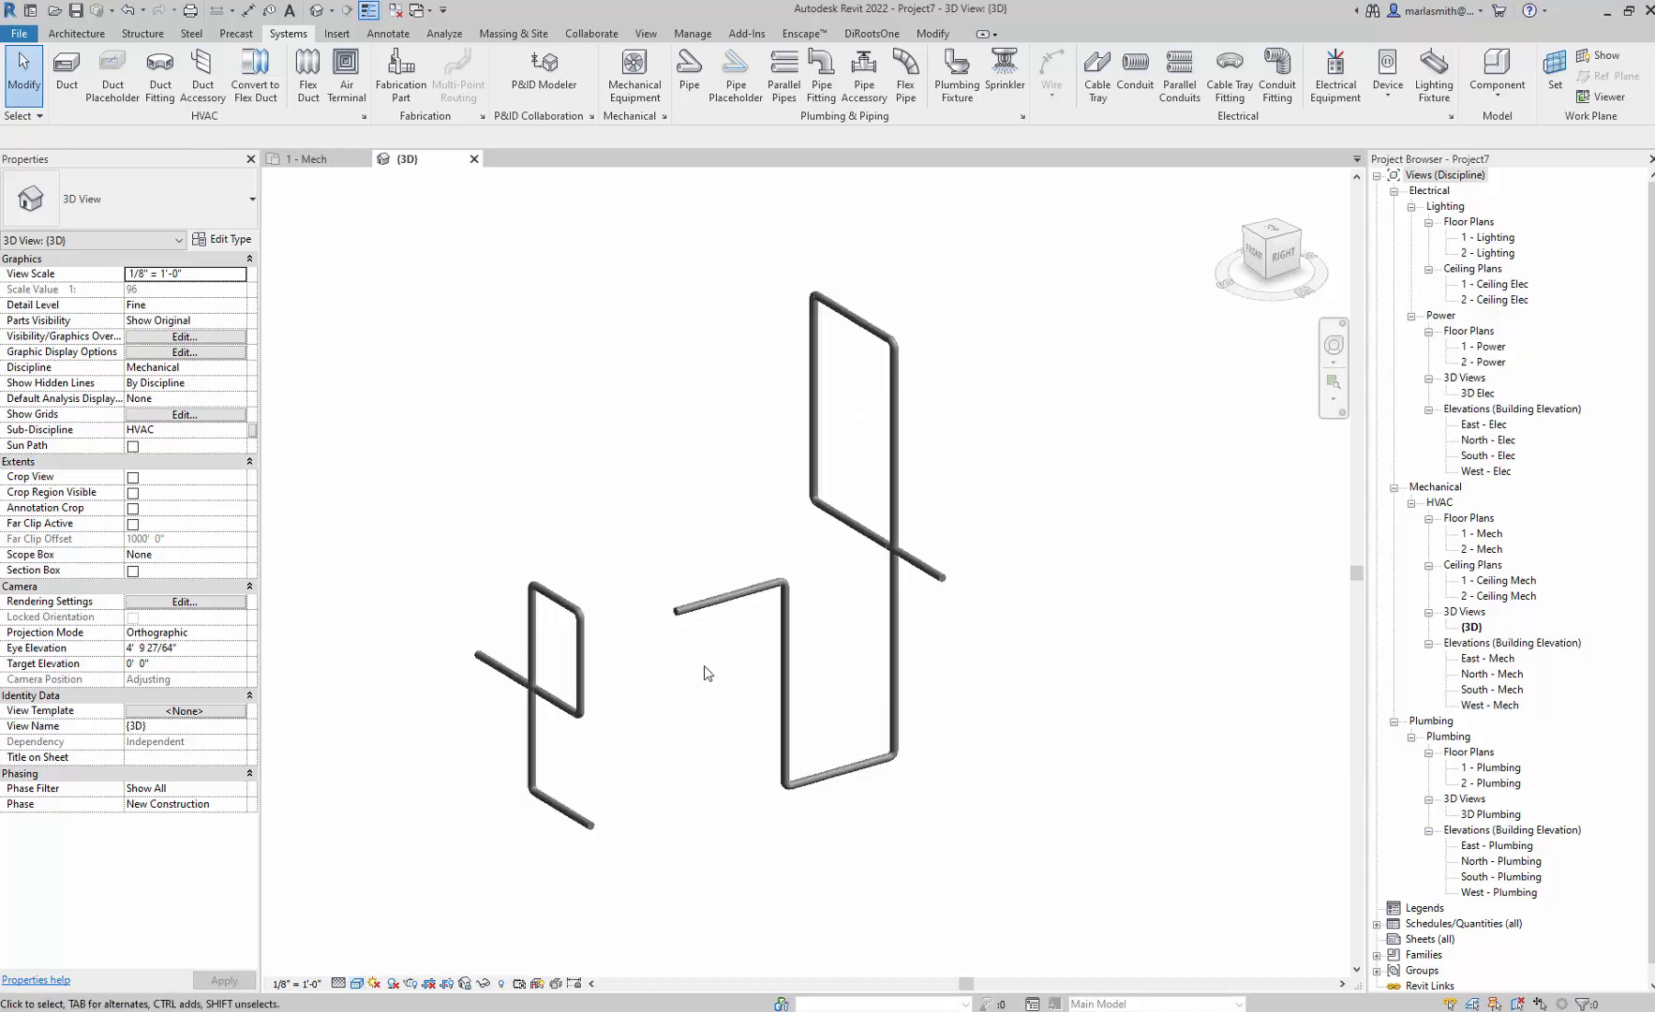
{"action": "left_click", "coordinate": [357, 983]}
{"action": "left_click", "coordinate": [393, 963]}
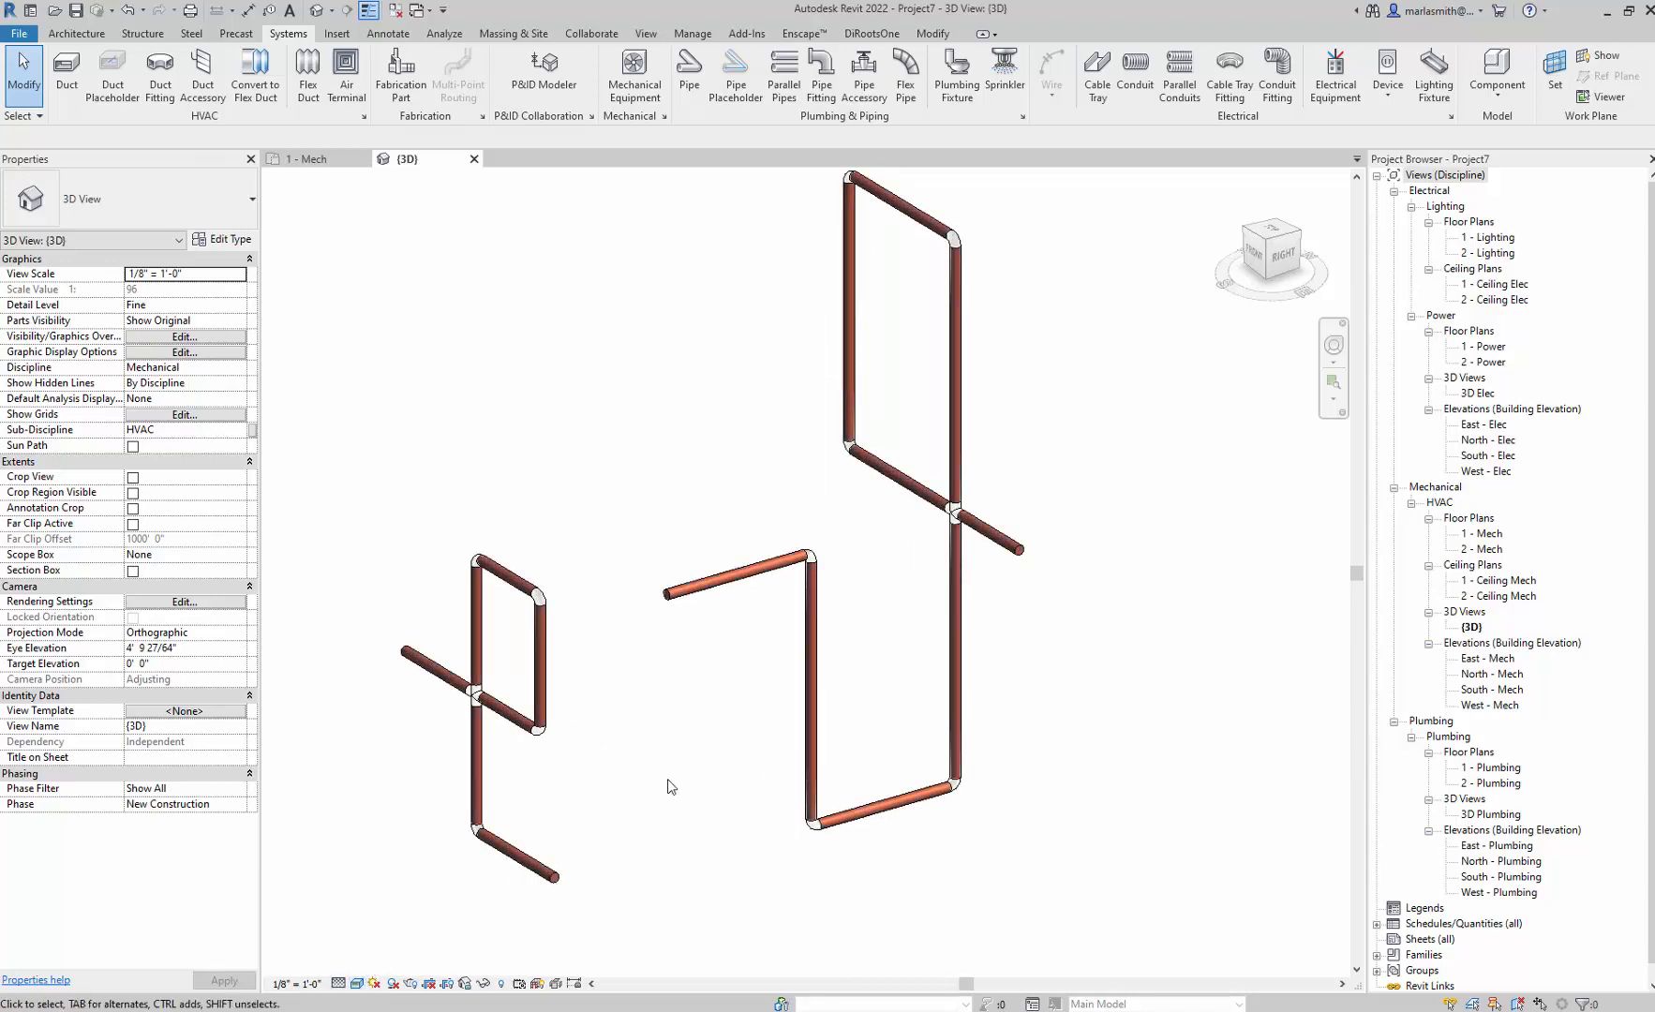
- Open the smaller pipe loop's elbow family for editing and associate its sweep's material with a new type parameter named "elbow mat"
{"action": "middle_click_drag", "start_coordinate": [670, 785], "coordinate": [713, 854], "text": "shift"}
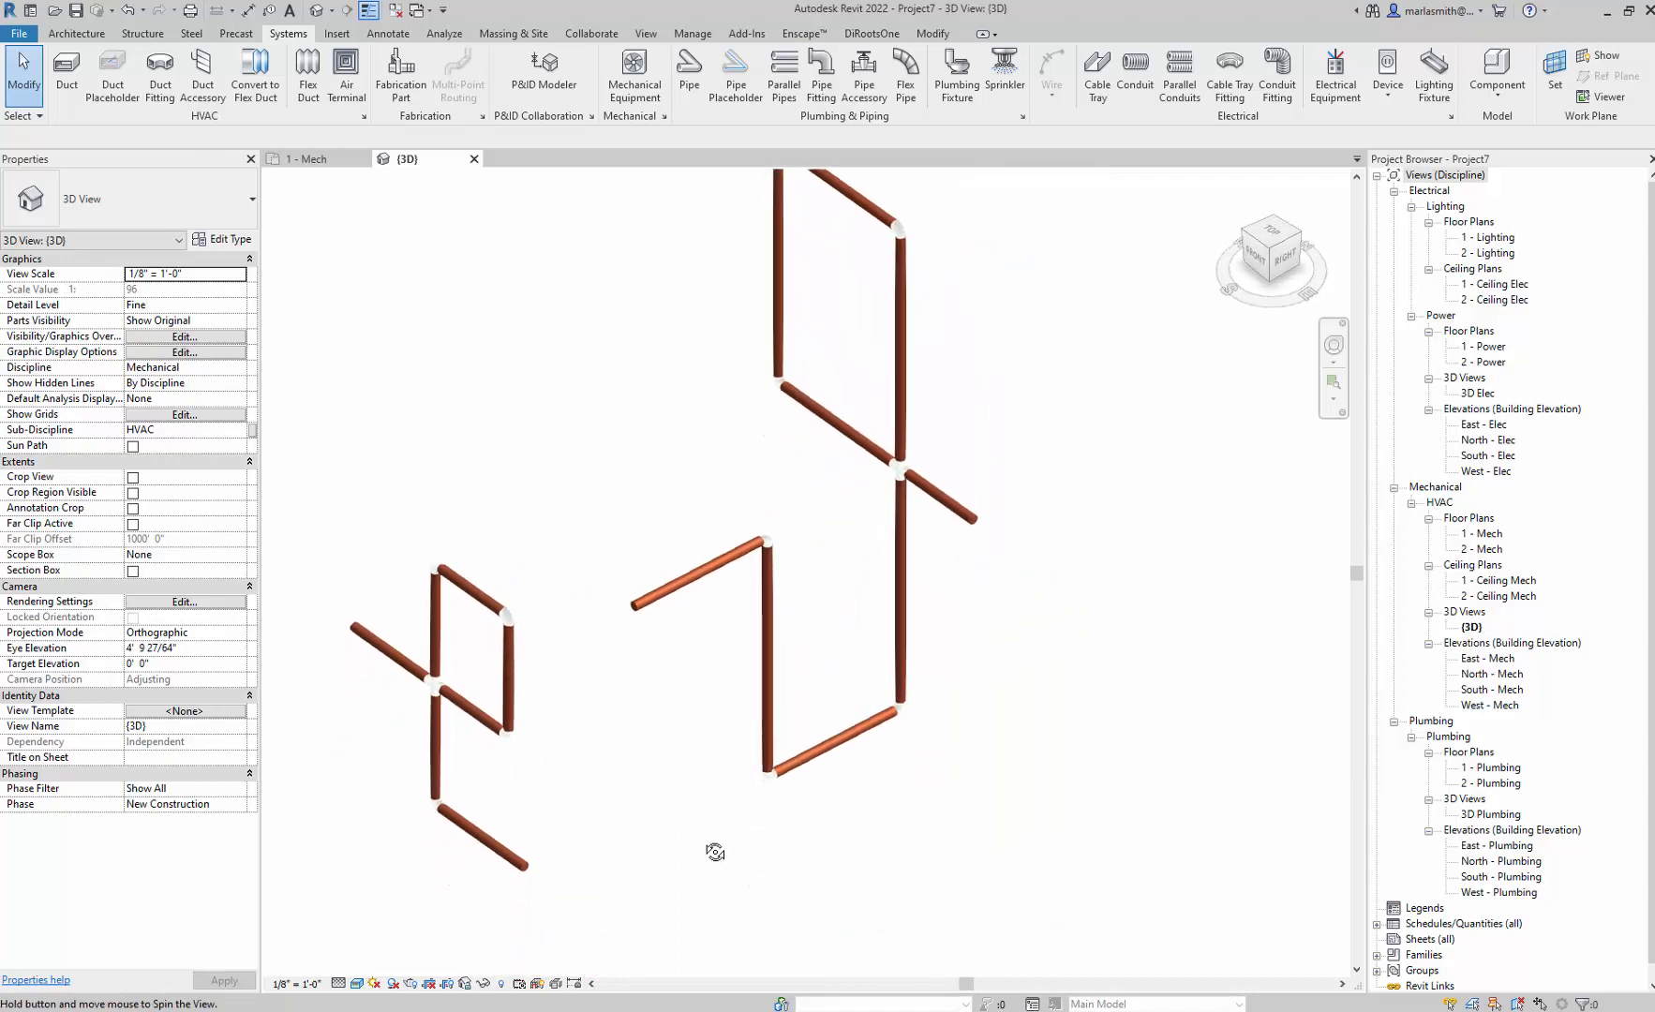
{"action": "scroll", "coordinate": [510, 618], "scroll_direction": "up", "scroll_amount": 2}
{"action": "left_click", "coordinate": [533, 605]}
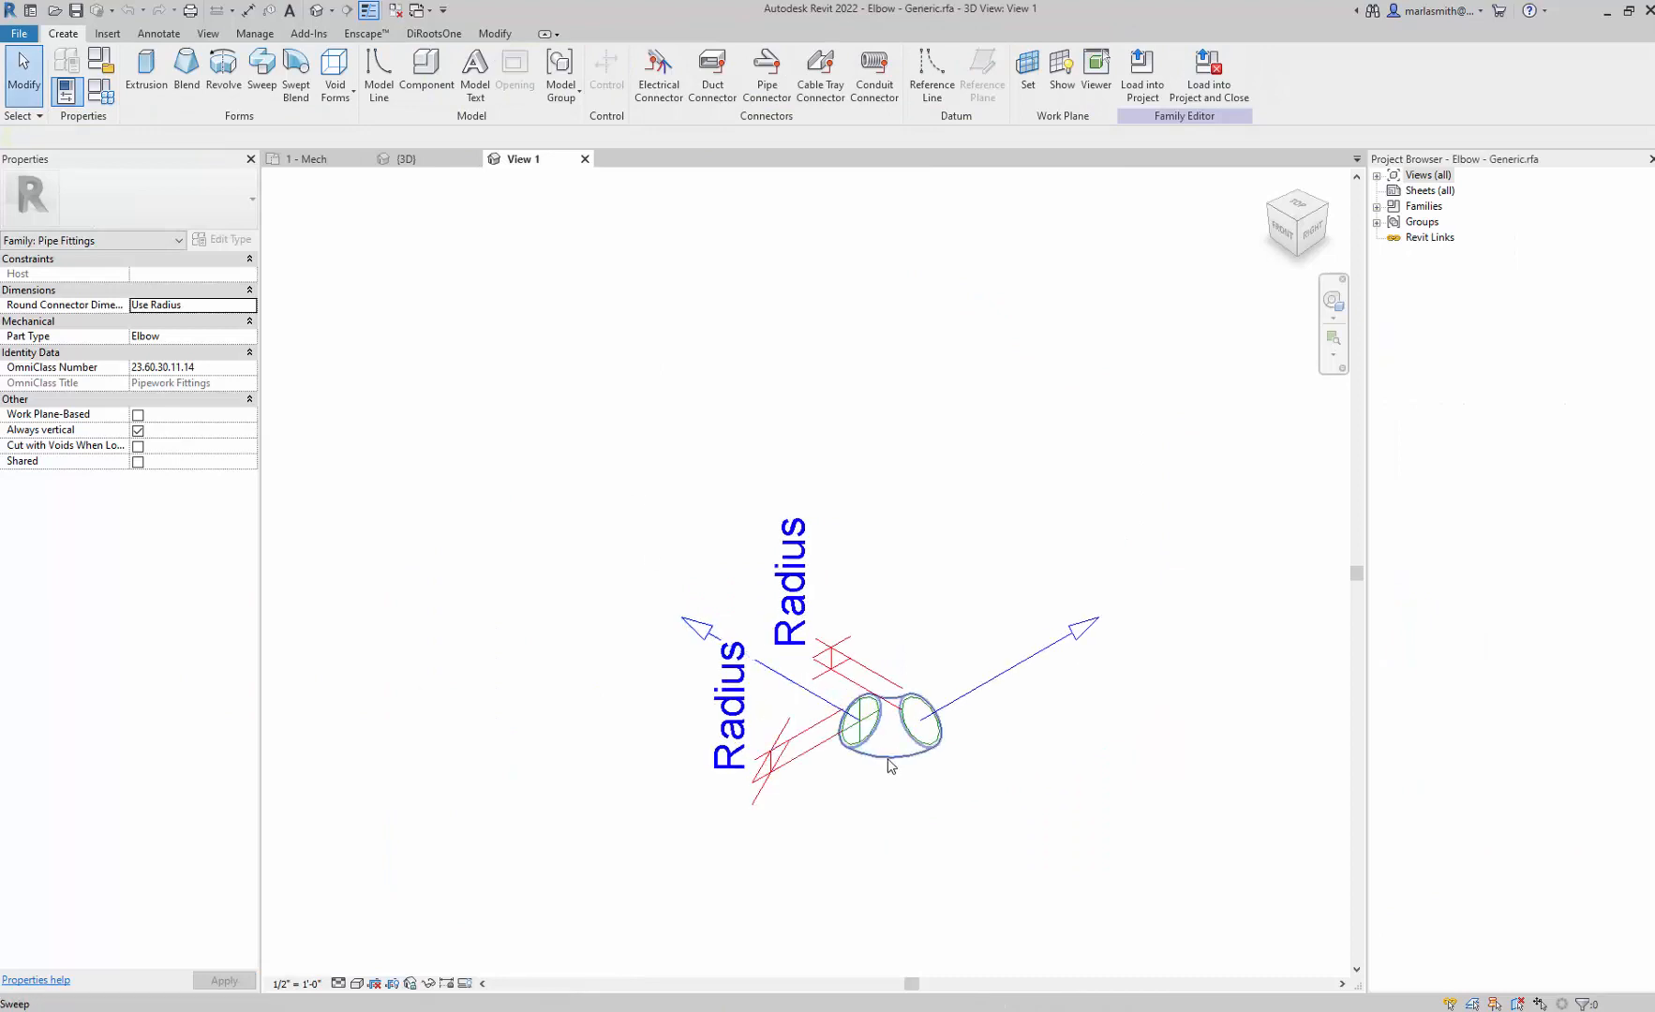
{"action": "left_click", "coordinate": [889, 770]}
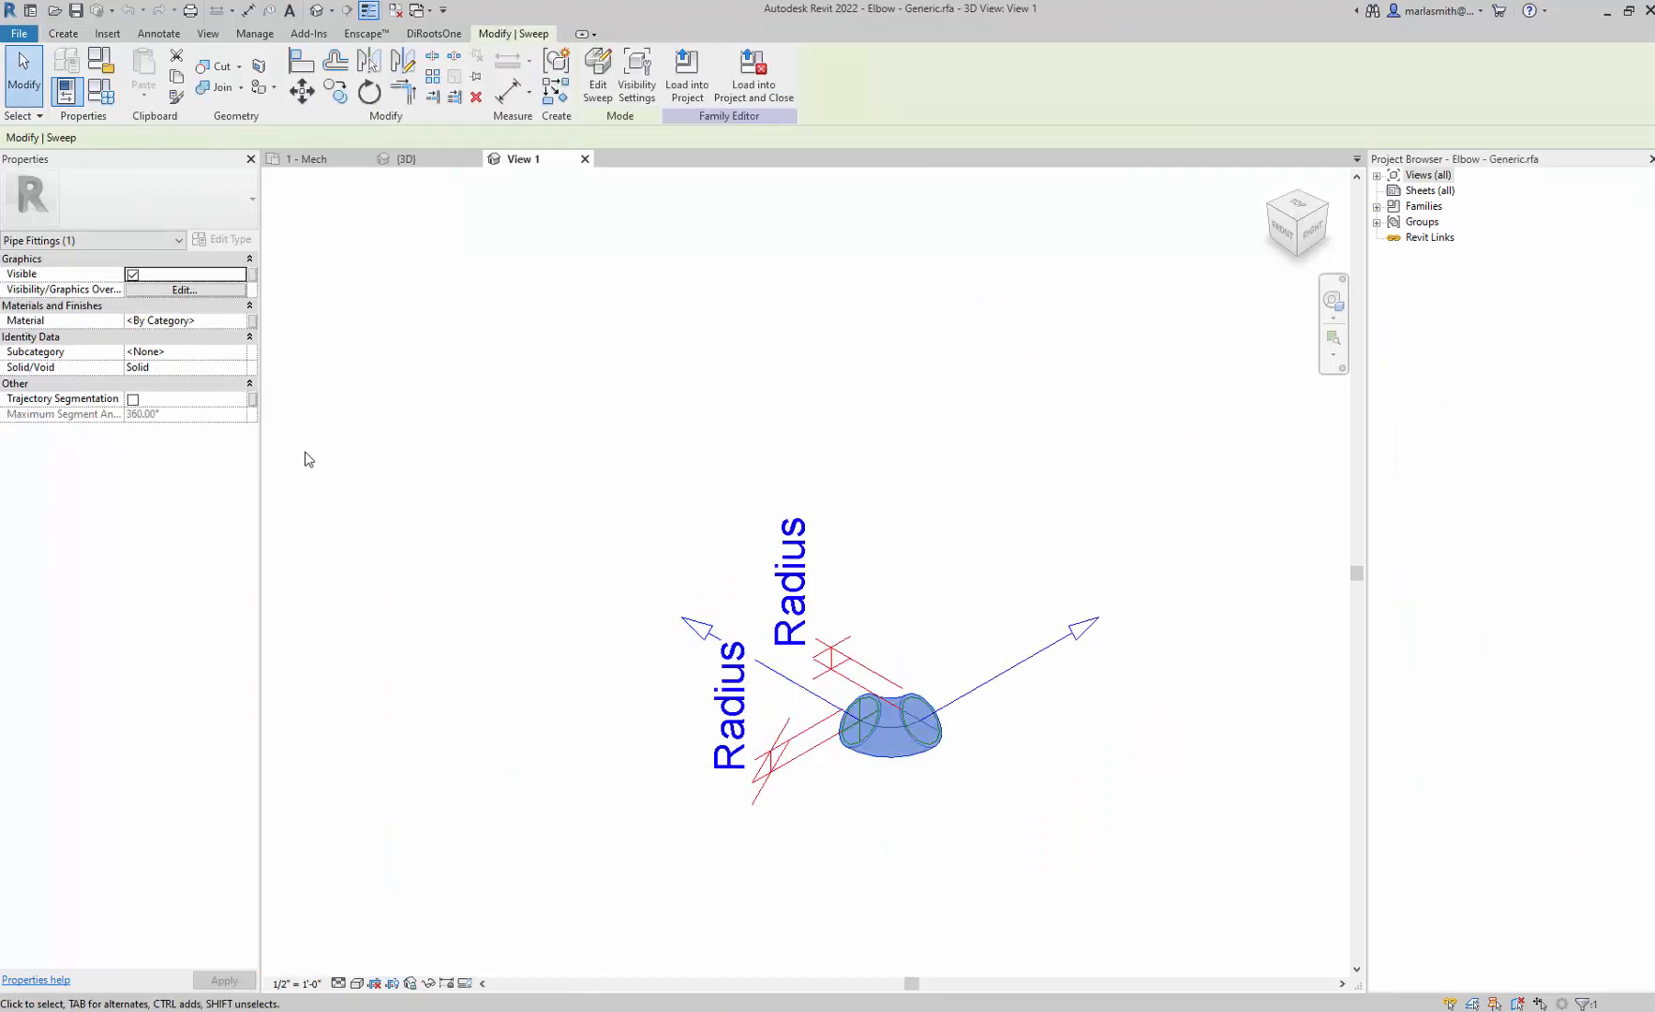
{"action": "left_click", "coordinate": [252, 328]}
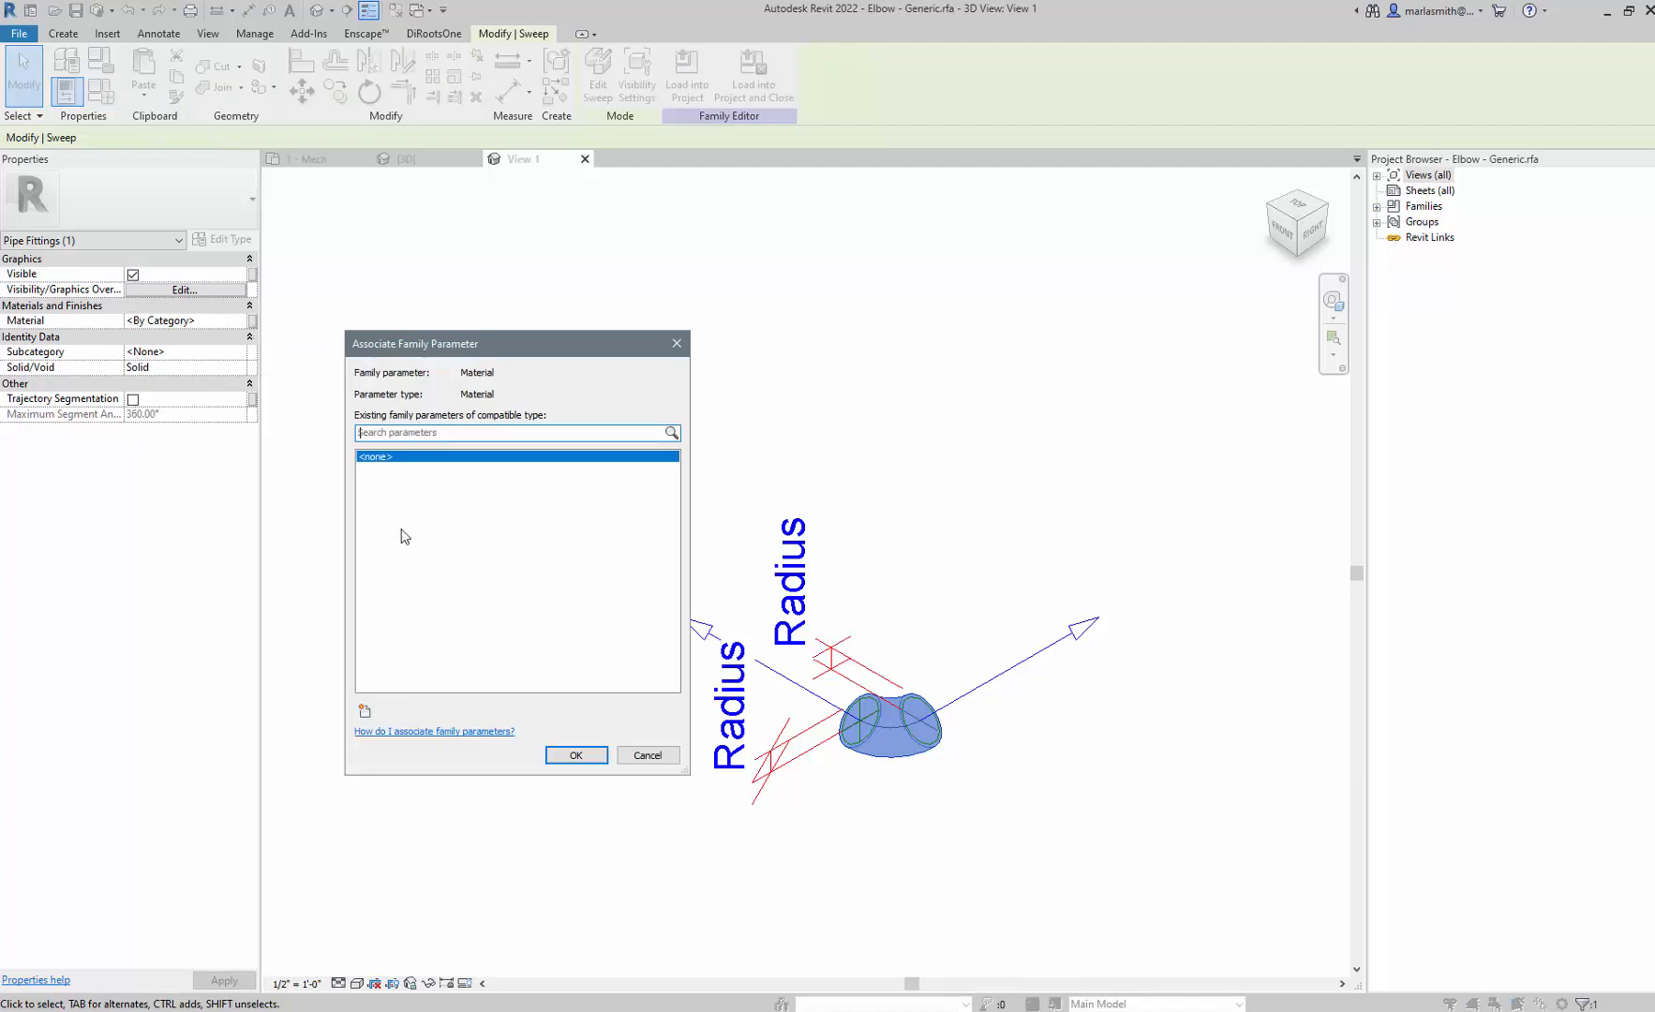
{"action": "left_click", "coordinate": [367, 705]}
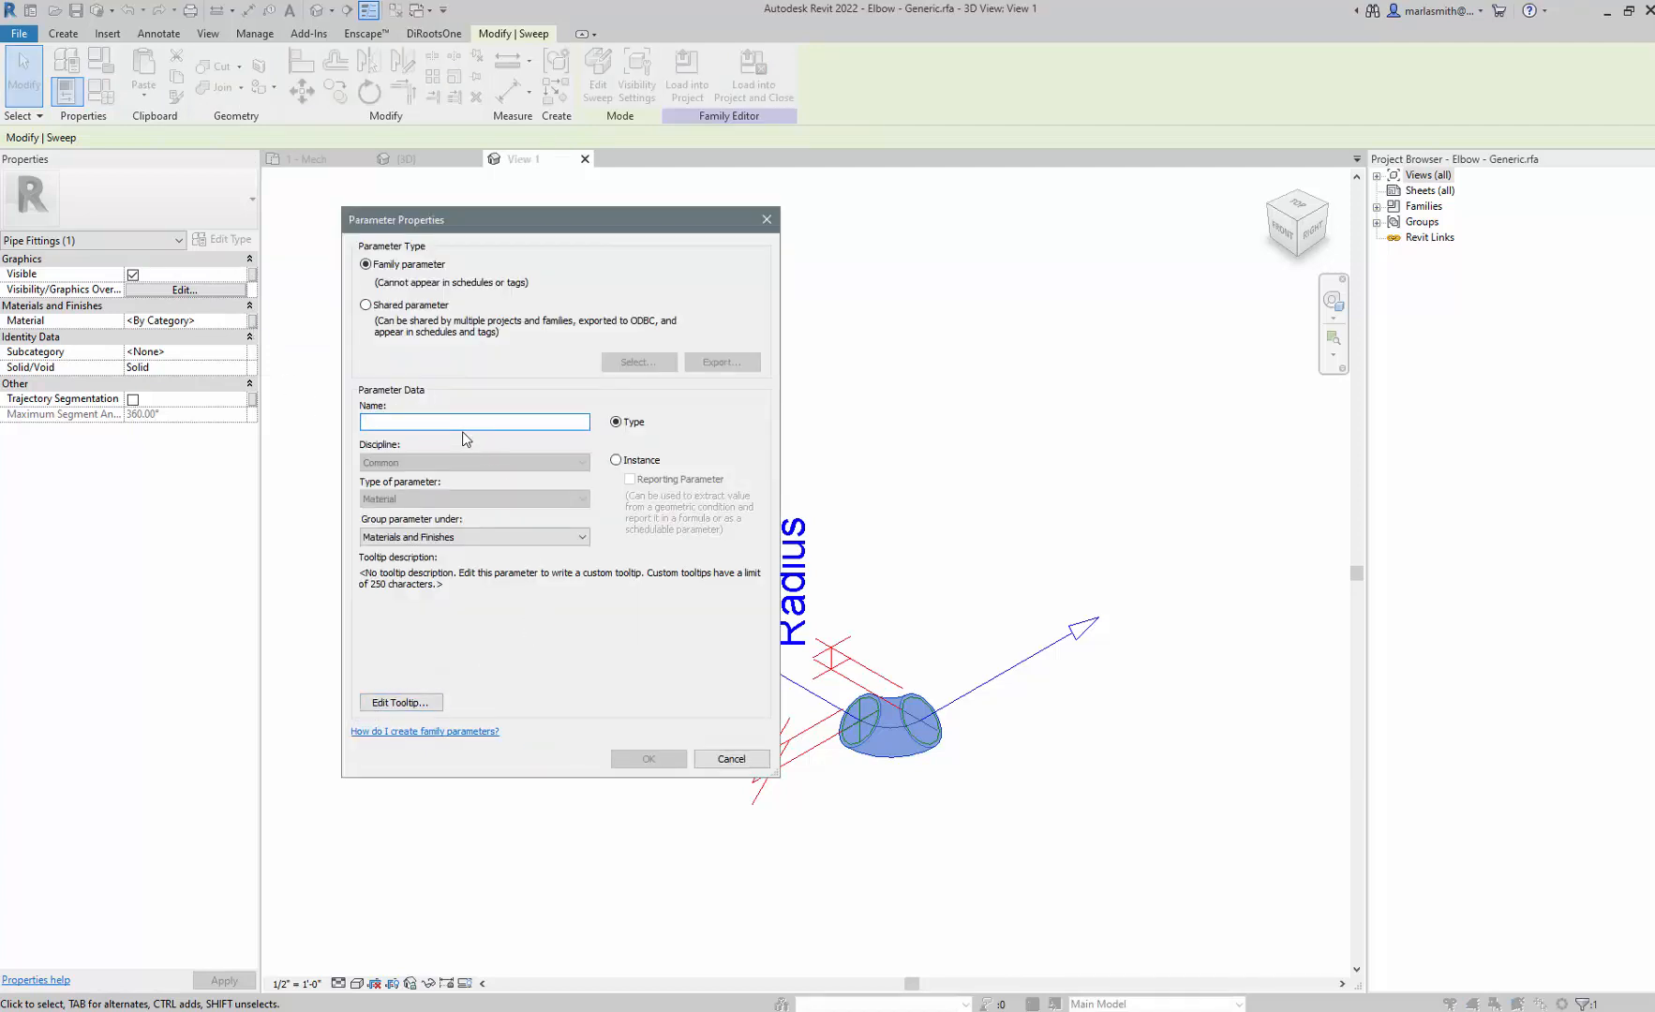
{"action": "type", "text": "elbow mat"}
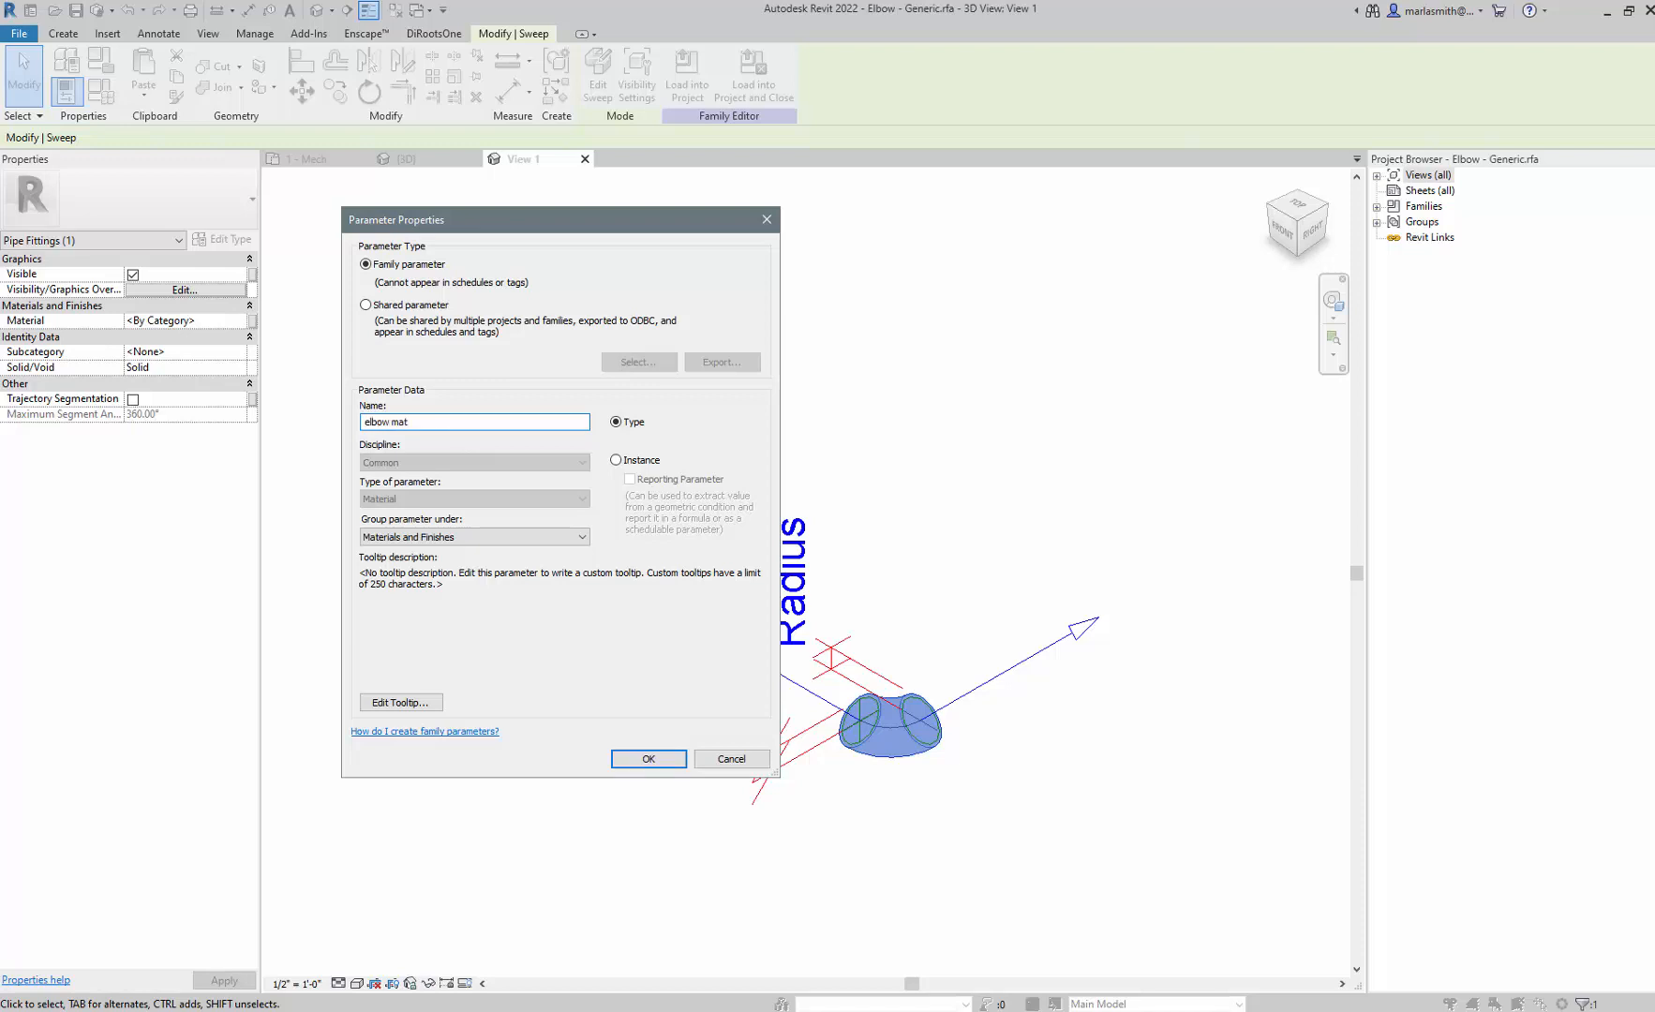
{"action": "left_click", "coordinate": [650, 758]}
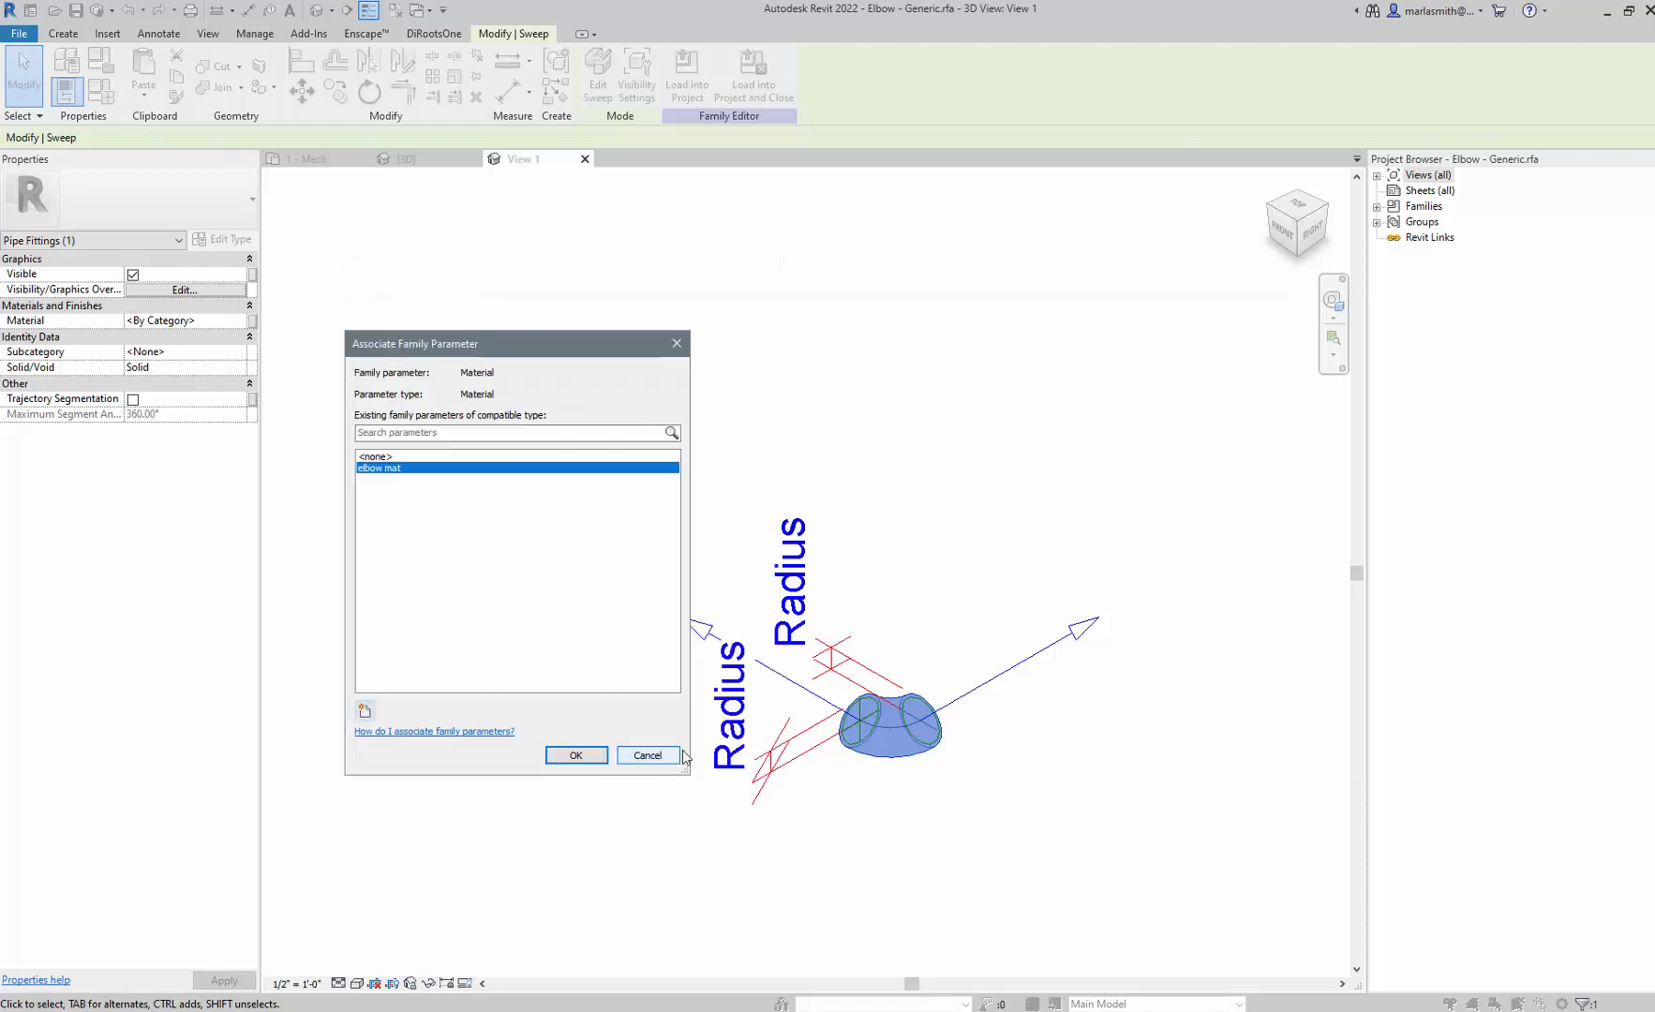
{"action": "left_click", "coordinate": [573, 756]}
- Load the edited elbow family back into the pipe project
{"action": "left_click", "coordinate": [932, 440]}
{"action": "left_click", "coordinate": [601, 75]}
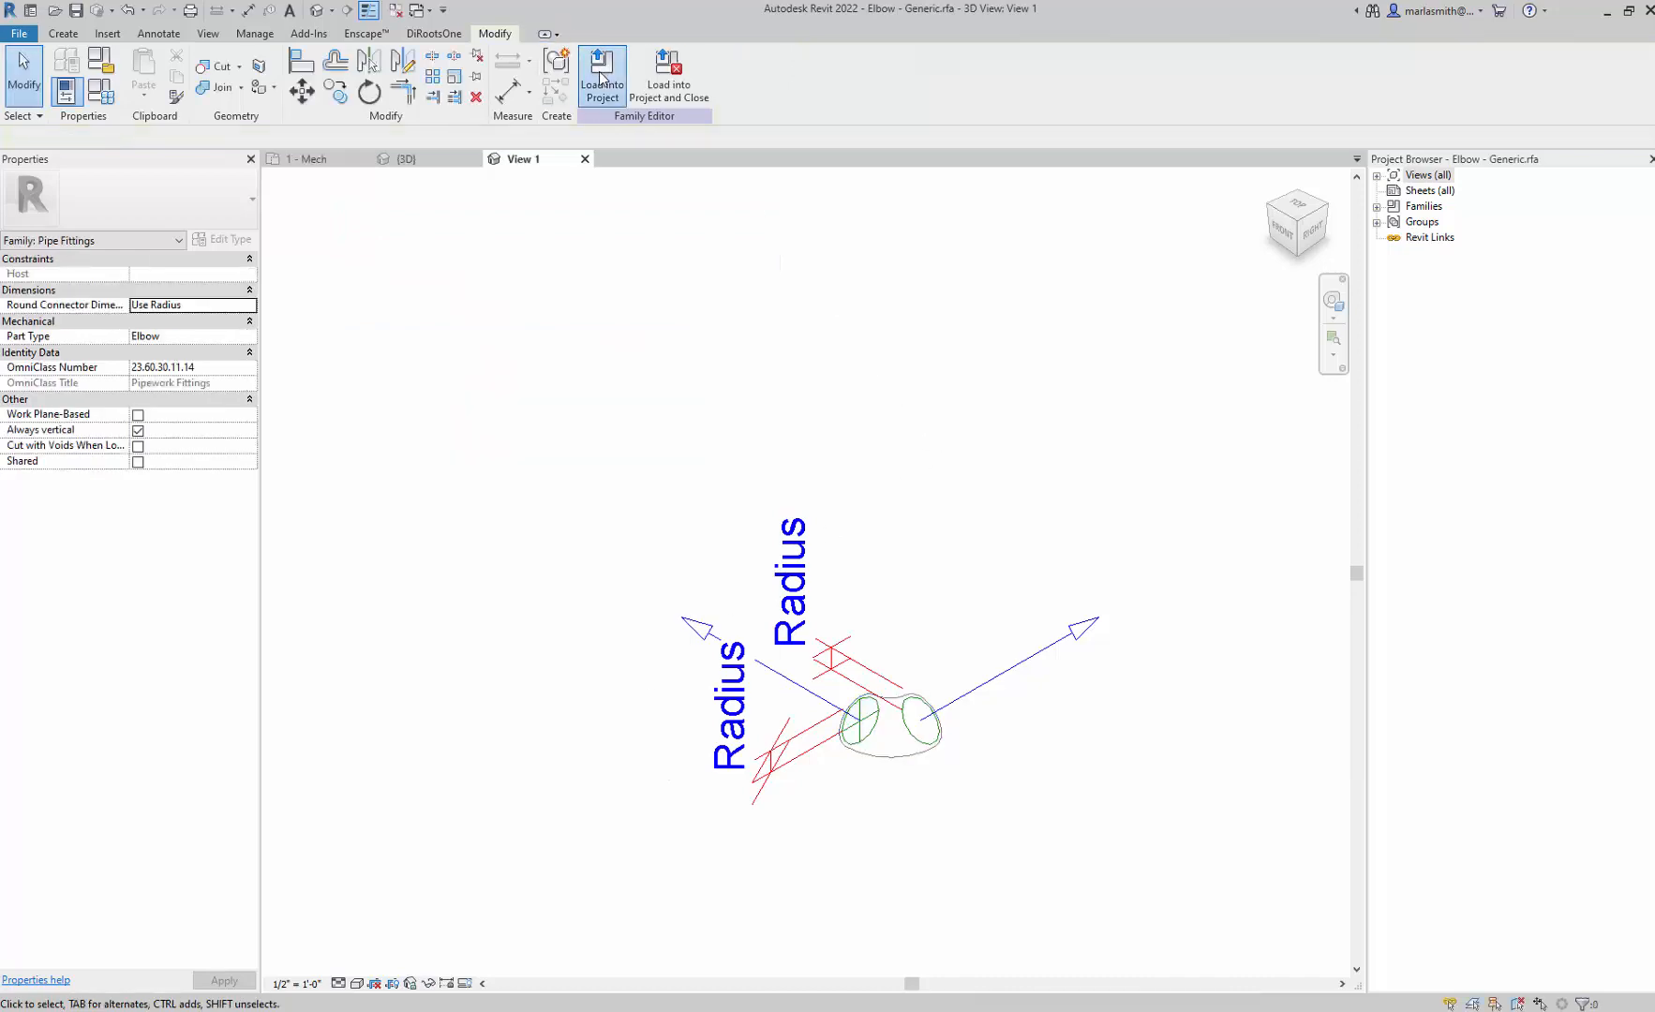
{"action": "left_click", "coordinate": [714, 463]}
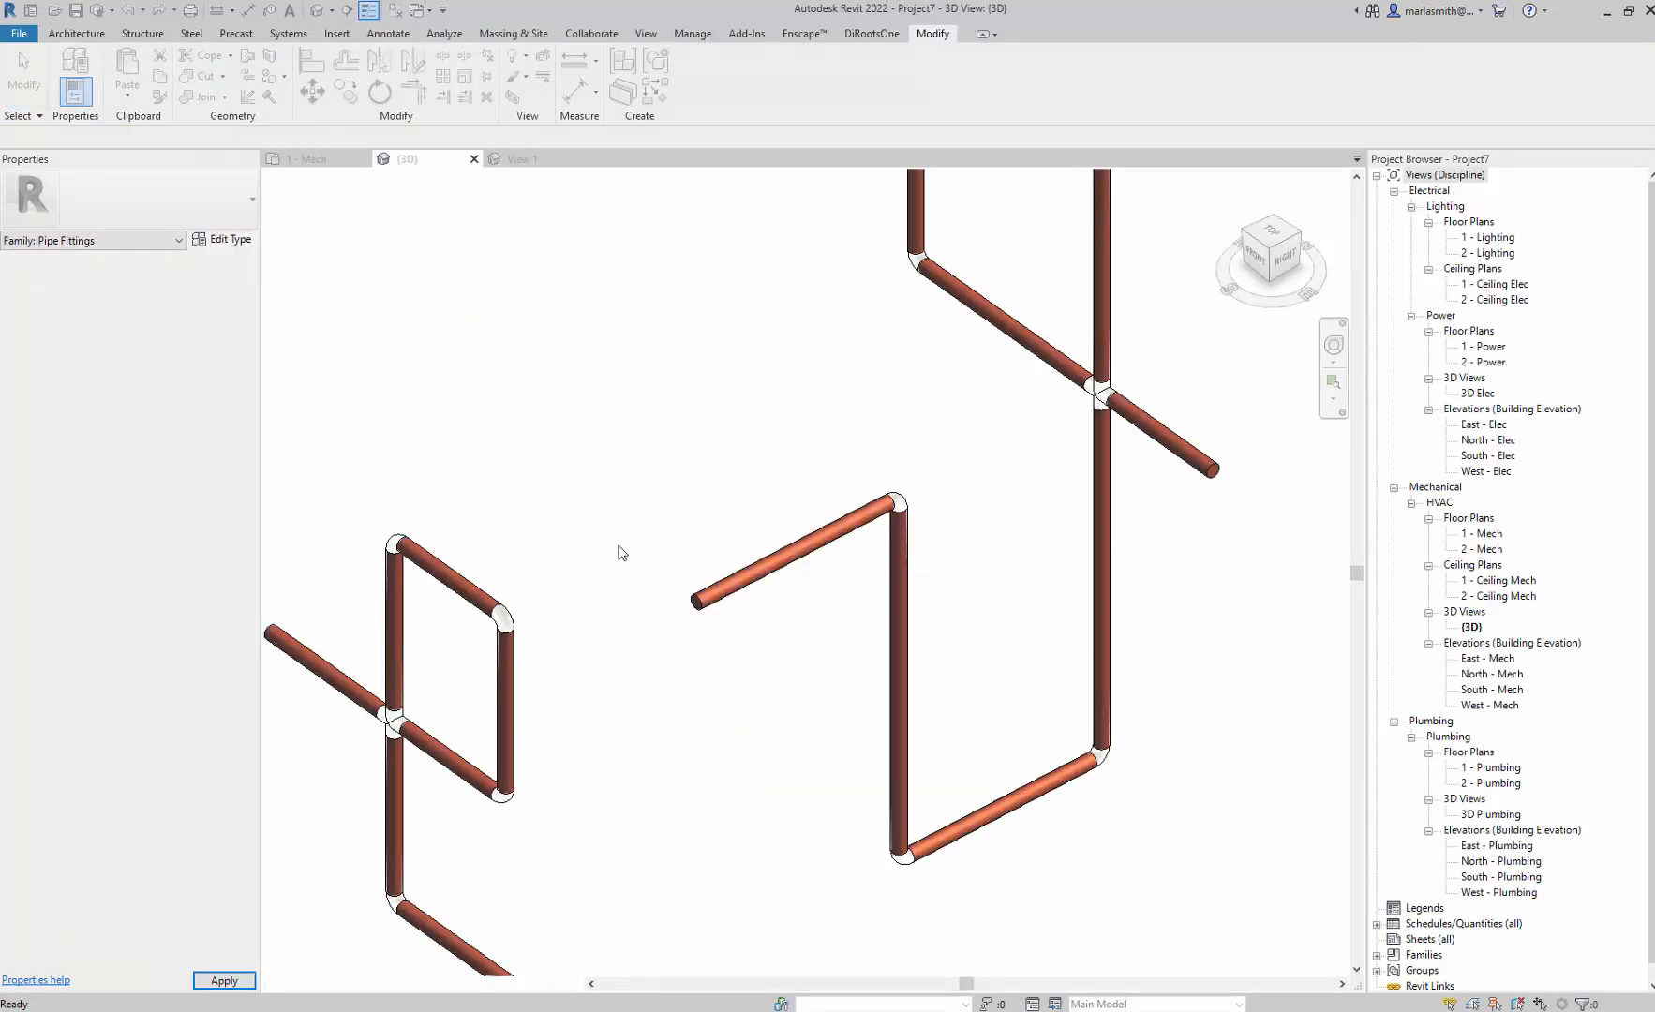
- Set the elbow mat parameter of the Elbow - Generic Standard type to the Copper material
{"action": "left_click", "coordinate": [504, 618]}
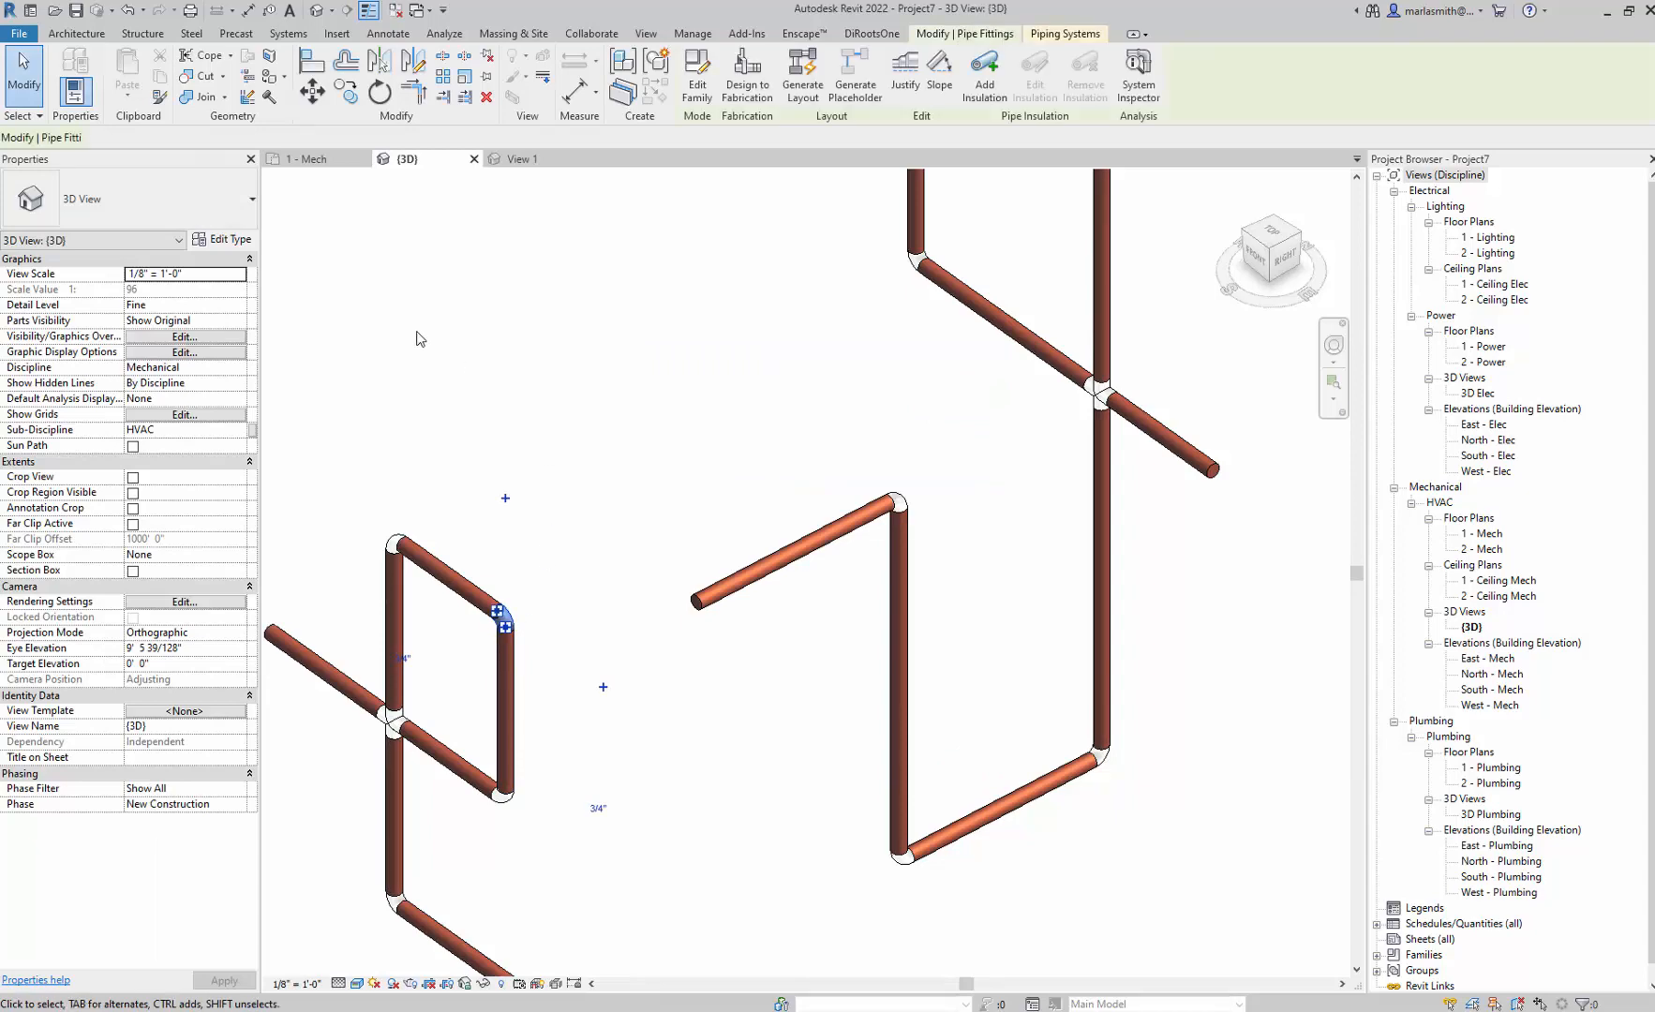
{"action": "left_click", "coordinate": [240, 244]}
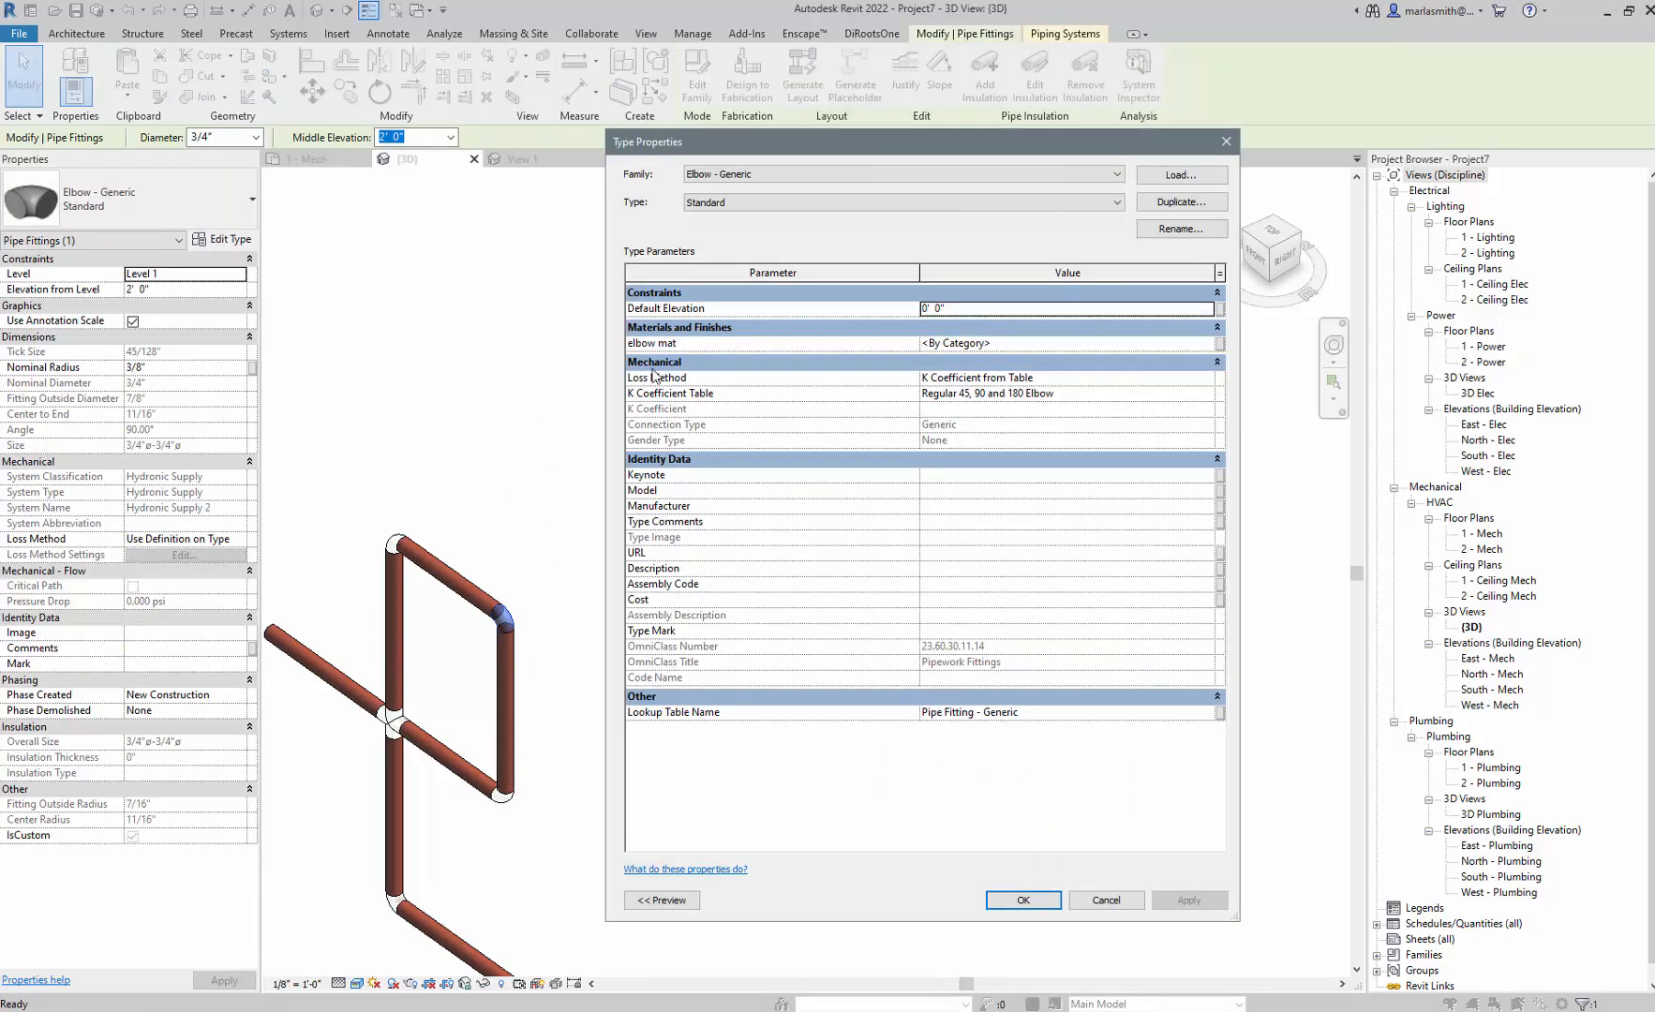
{"action": "left_click", "coordinate": [1208, 345]}
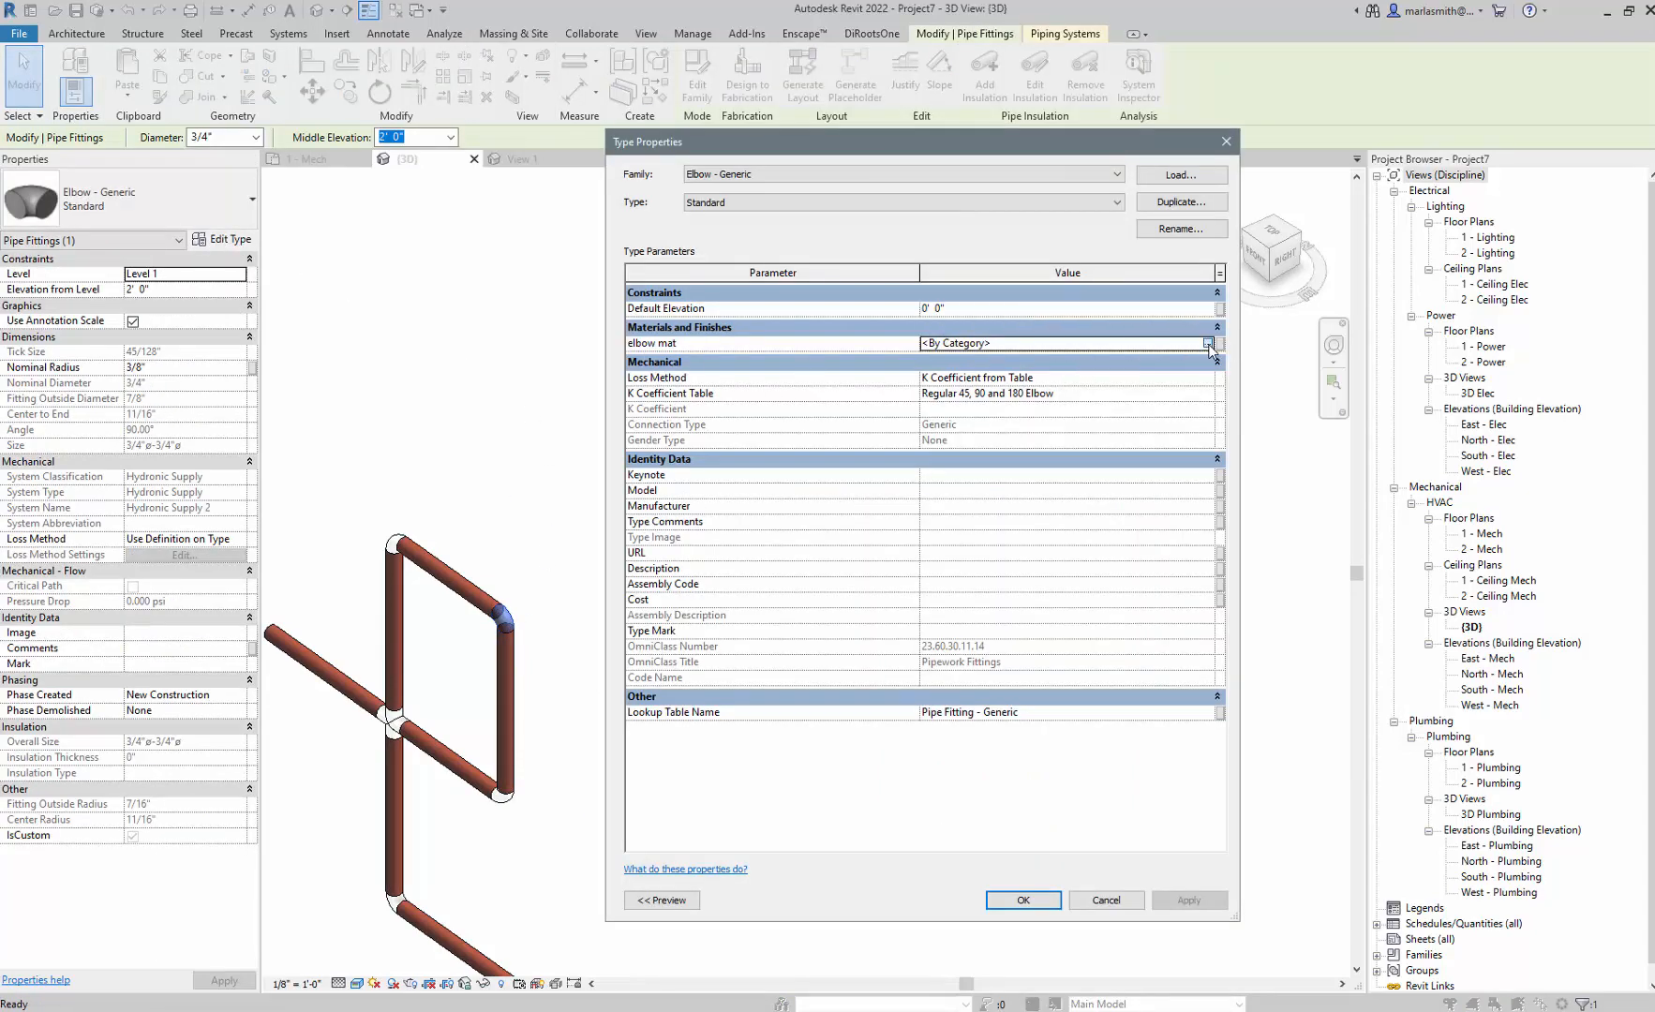
{"action": "left_click", "coordinate": [1214, 343]}
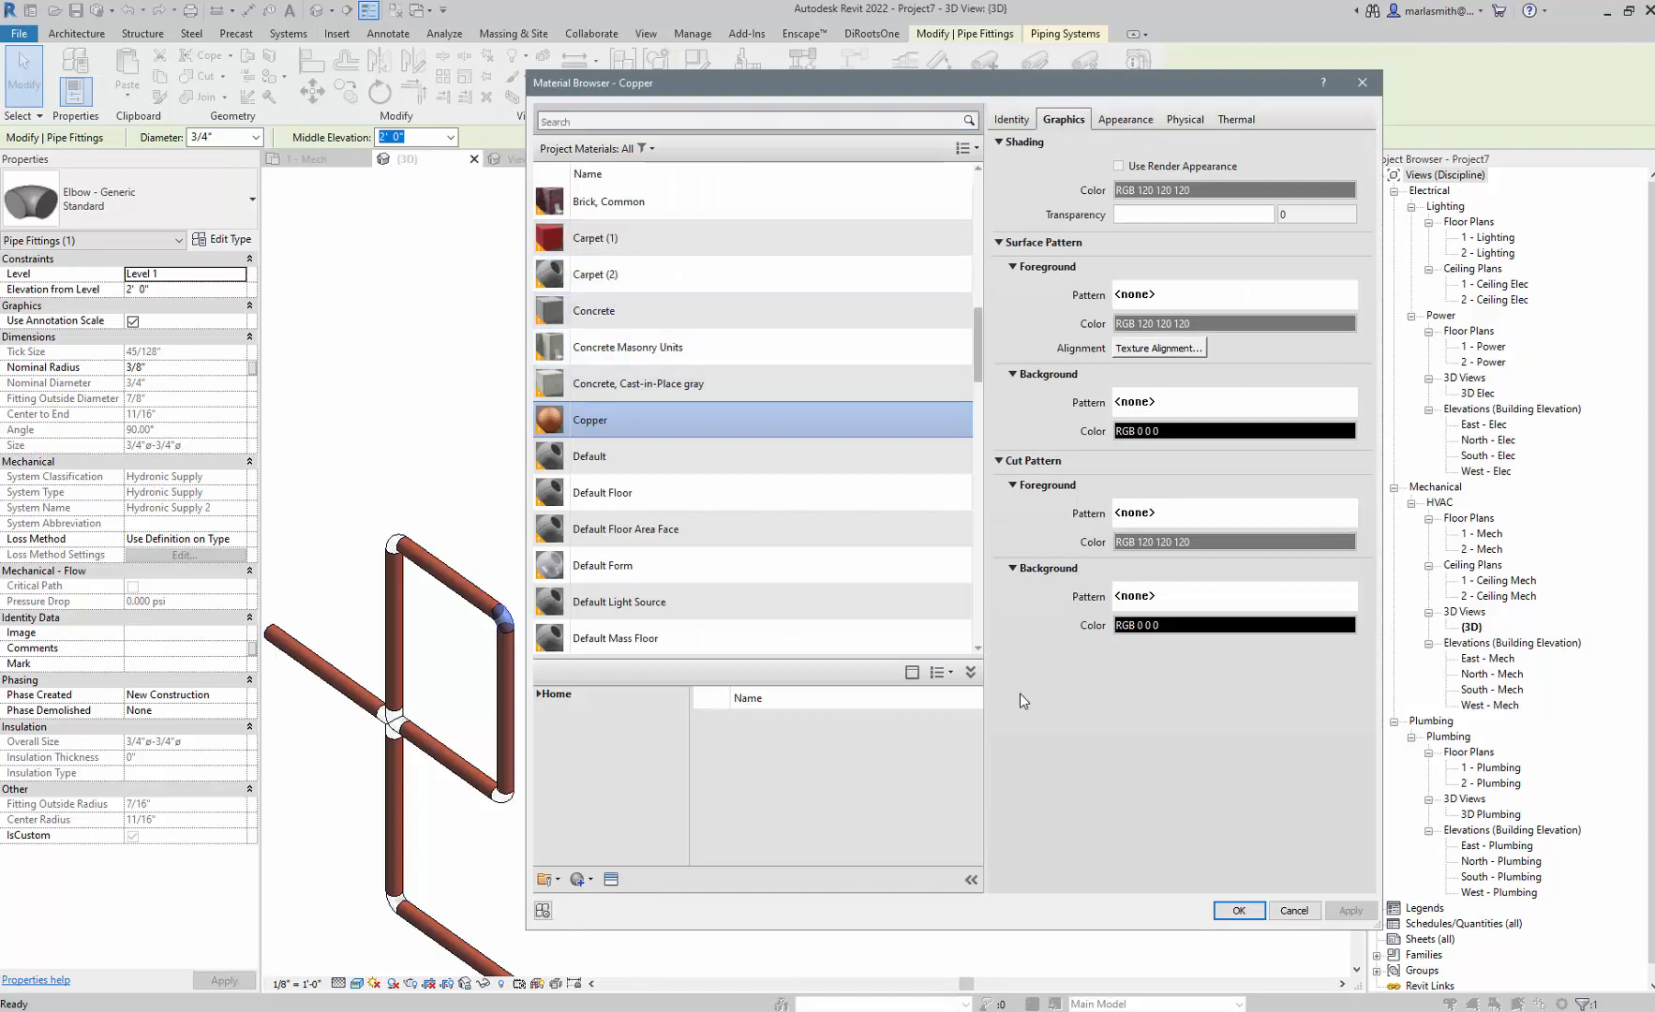
{"action": "left_click", "coordinate": [1238, 911]}
{"action": "left_click", "coordinate": [1043, 899]}
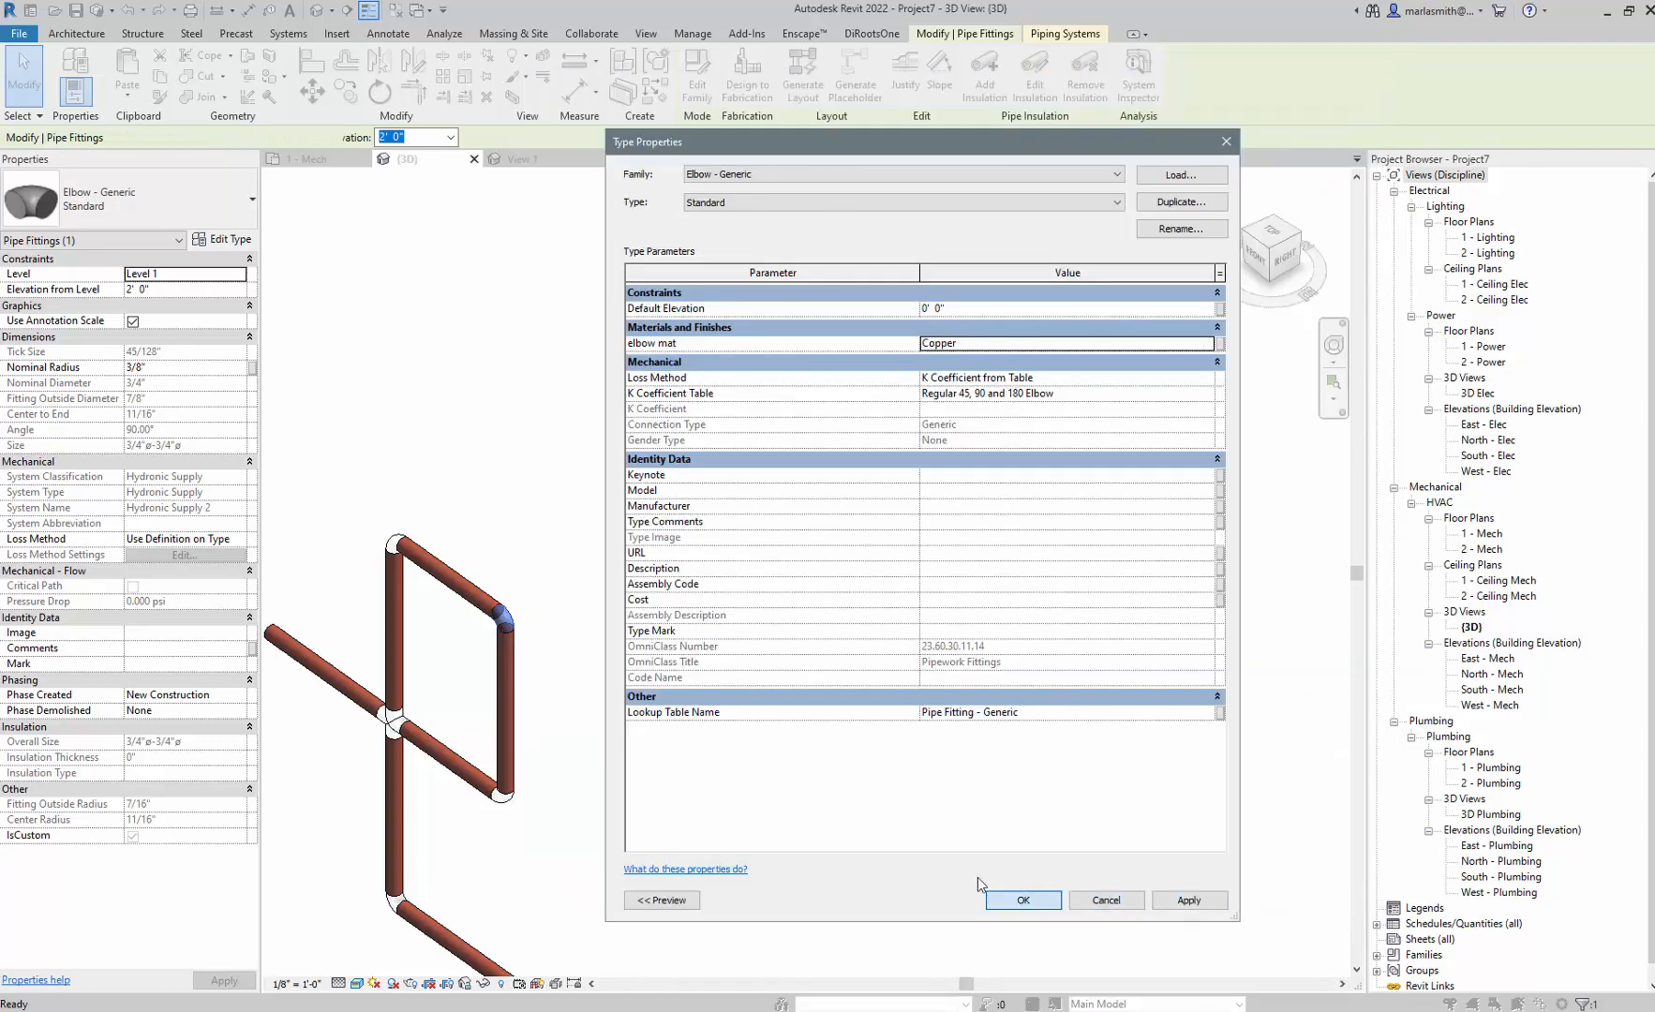
{"action": "left_click", "coordinate": [748, 604]}
{"action": "scroll", "coordinate": [953, 474], "scroll_direction": "down", "scroll_amount": 2}
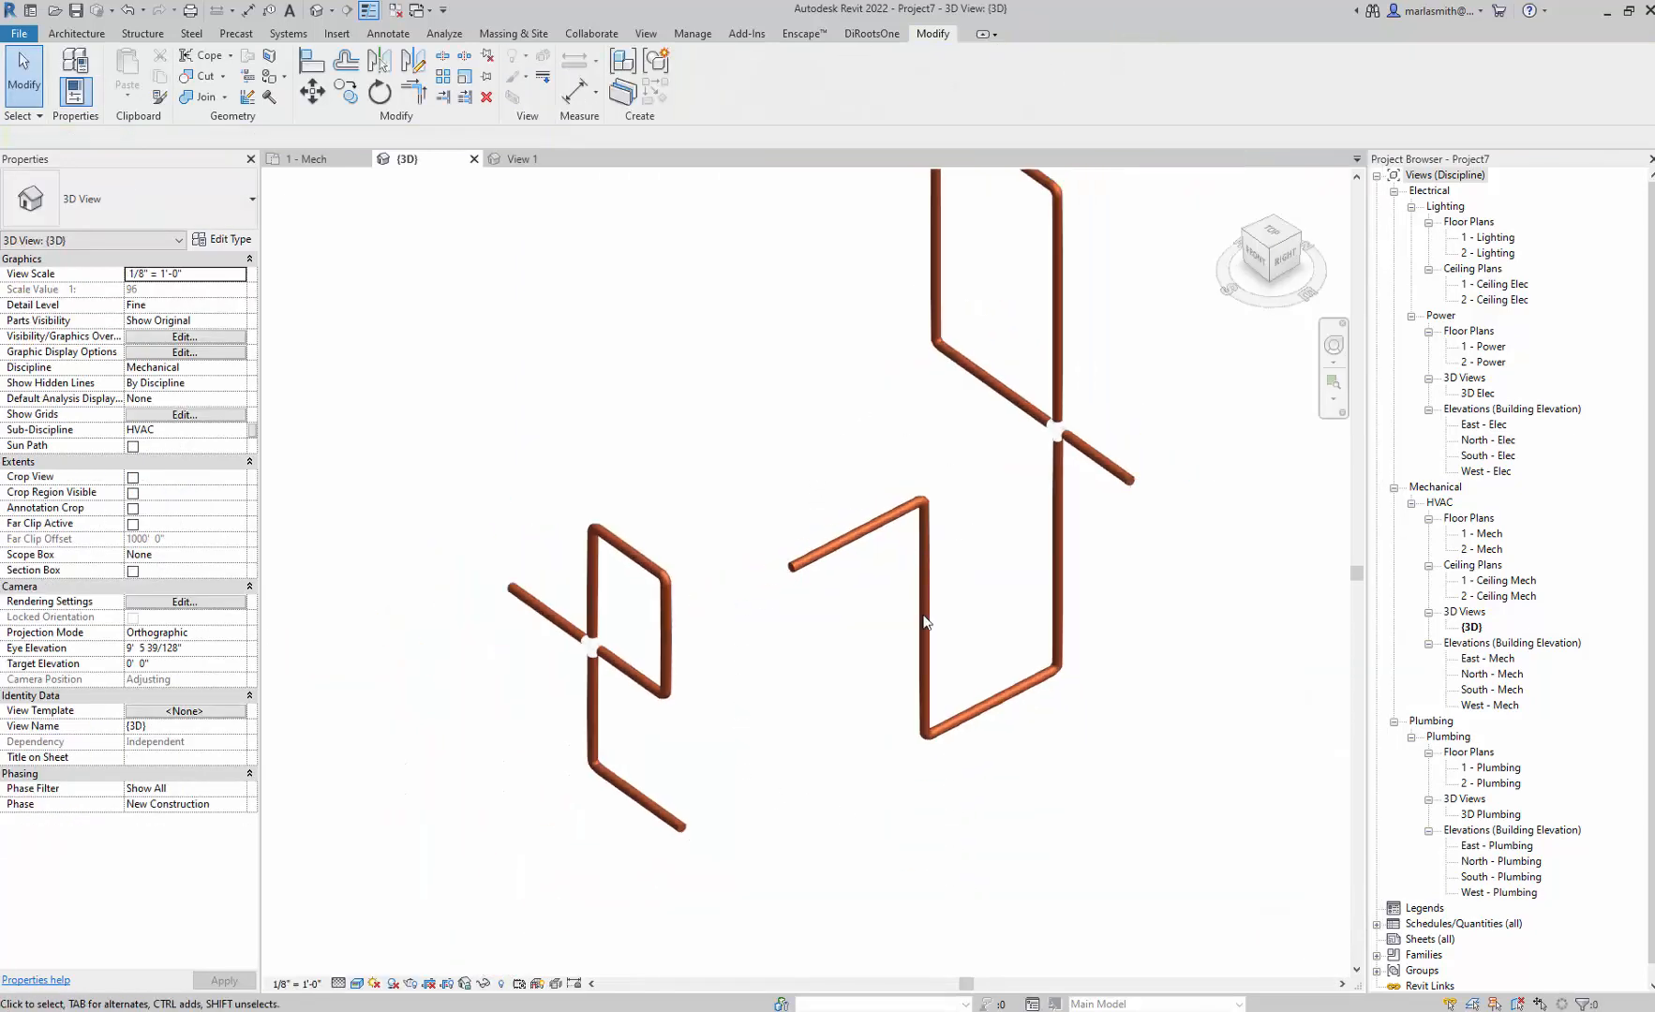